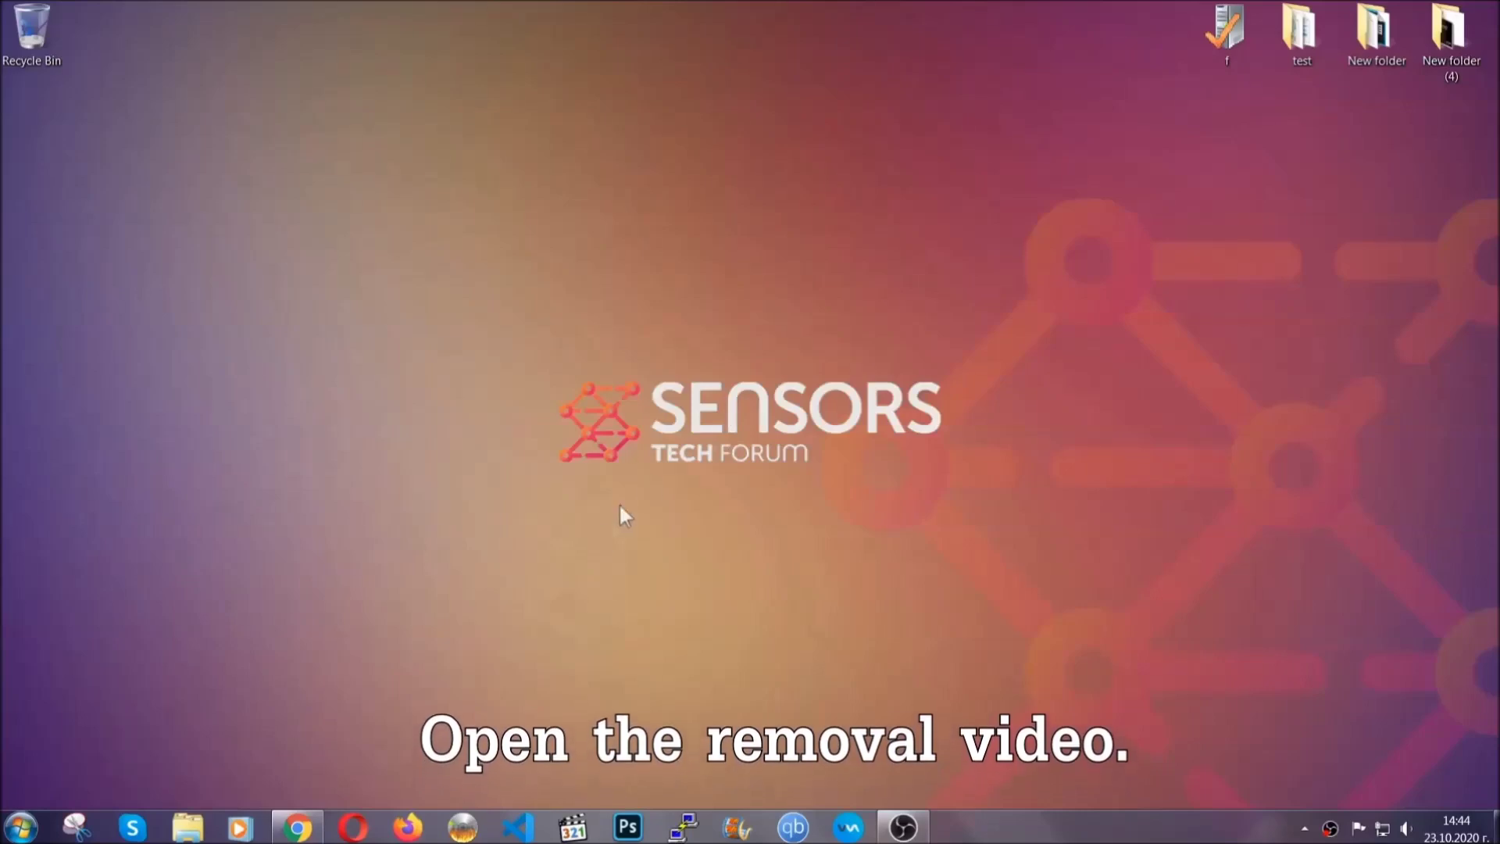
Step: Follow the sensorstechforum link in the YouTube description to download and launch SpyHunter-Installer.exe
{"action": "left_click", "coordinate": [297, 829]}
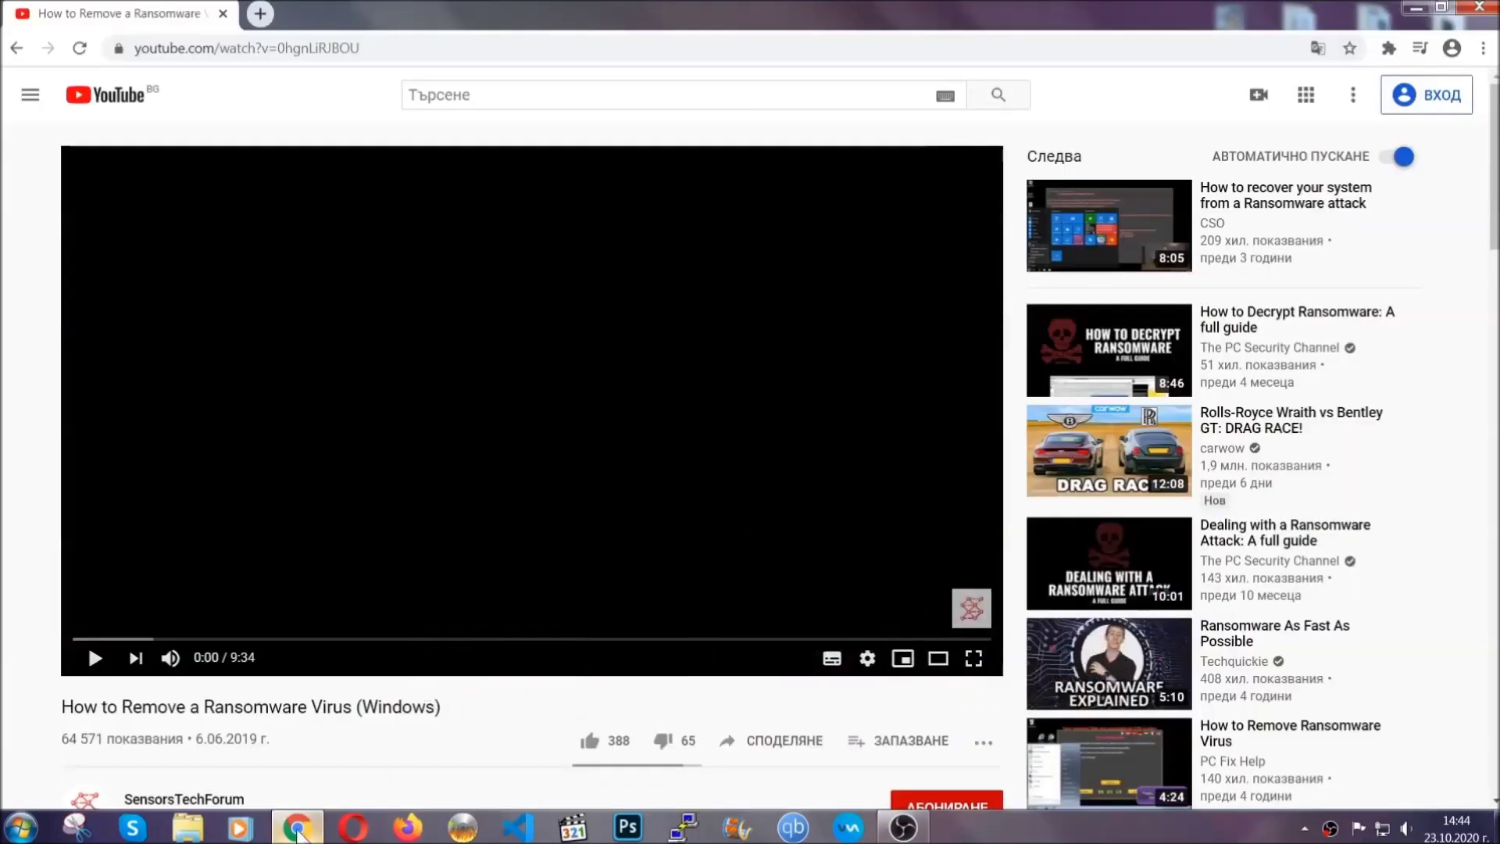
{"action": "scroll", "coordinate": [269, 633], "scroll_direction": "down", "scroll_amount": 4}
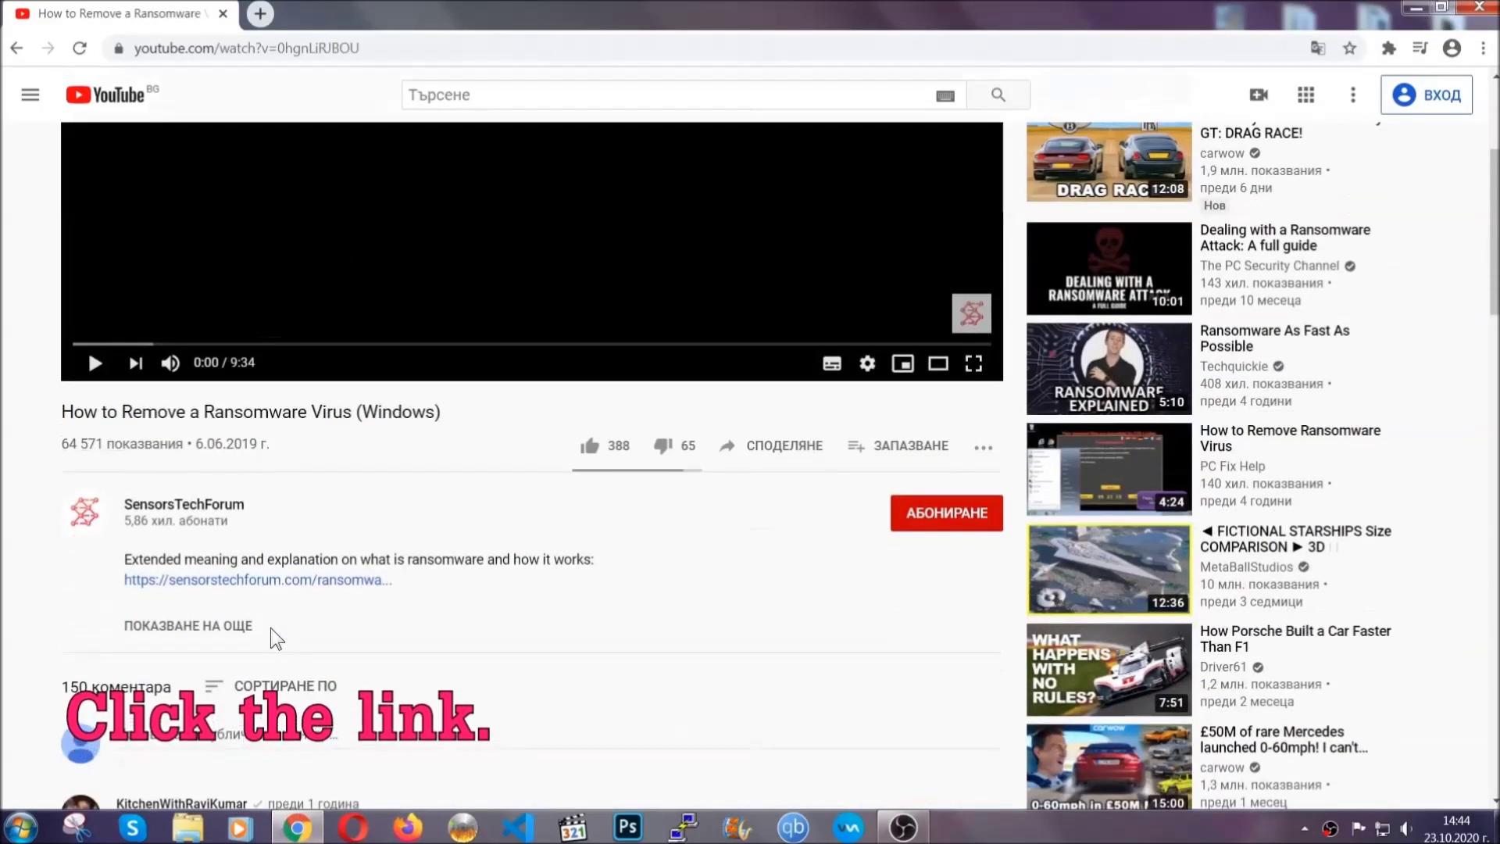
{"action": "left_click", "coordinate": [297, 581]}
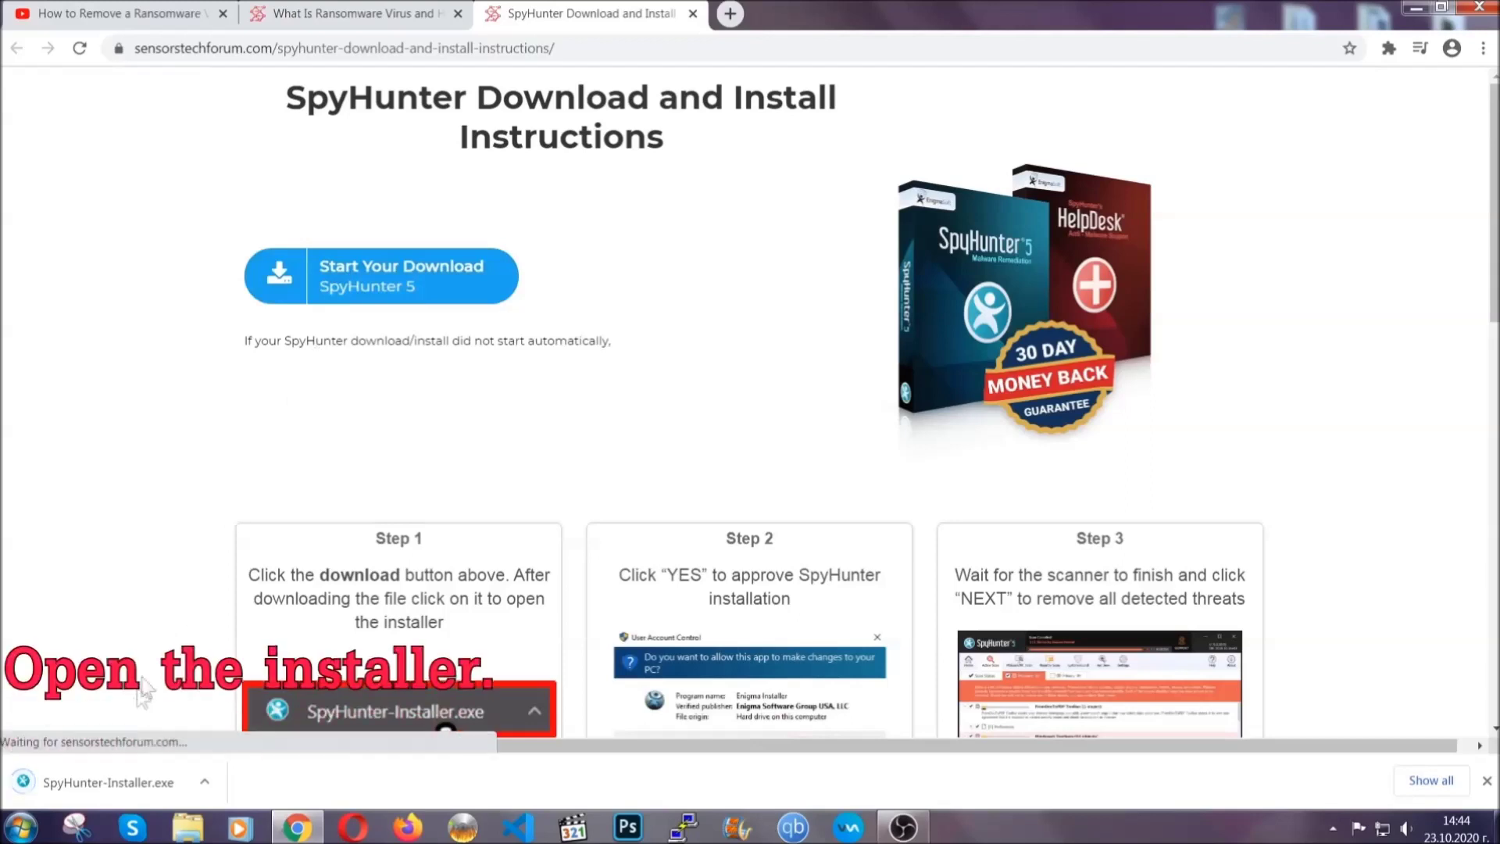
{"action": "left_click", "coordinate": [106, 780]}
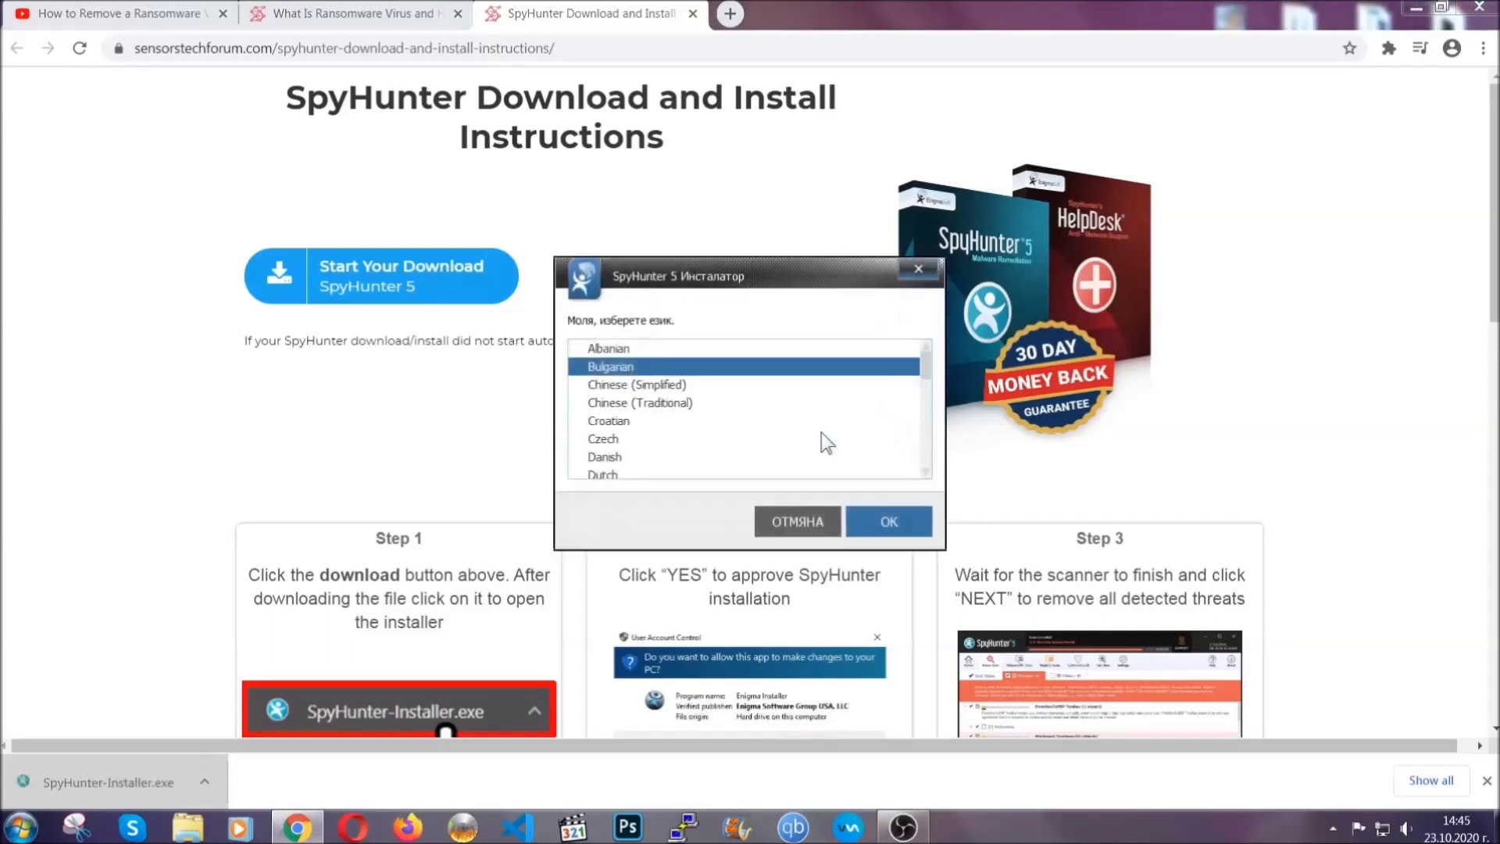
Step: Install SpyHunter 5 in English, accepting the EULA, and finish setup so its first scan starts
{"action": "scroll", "coordinate": [770, 428], "scroll_direction": "down", "scroll_amount": 2}
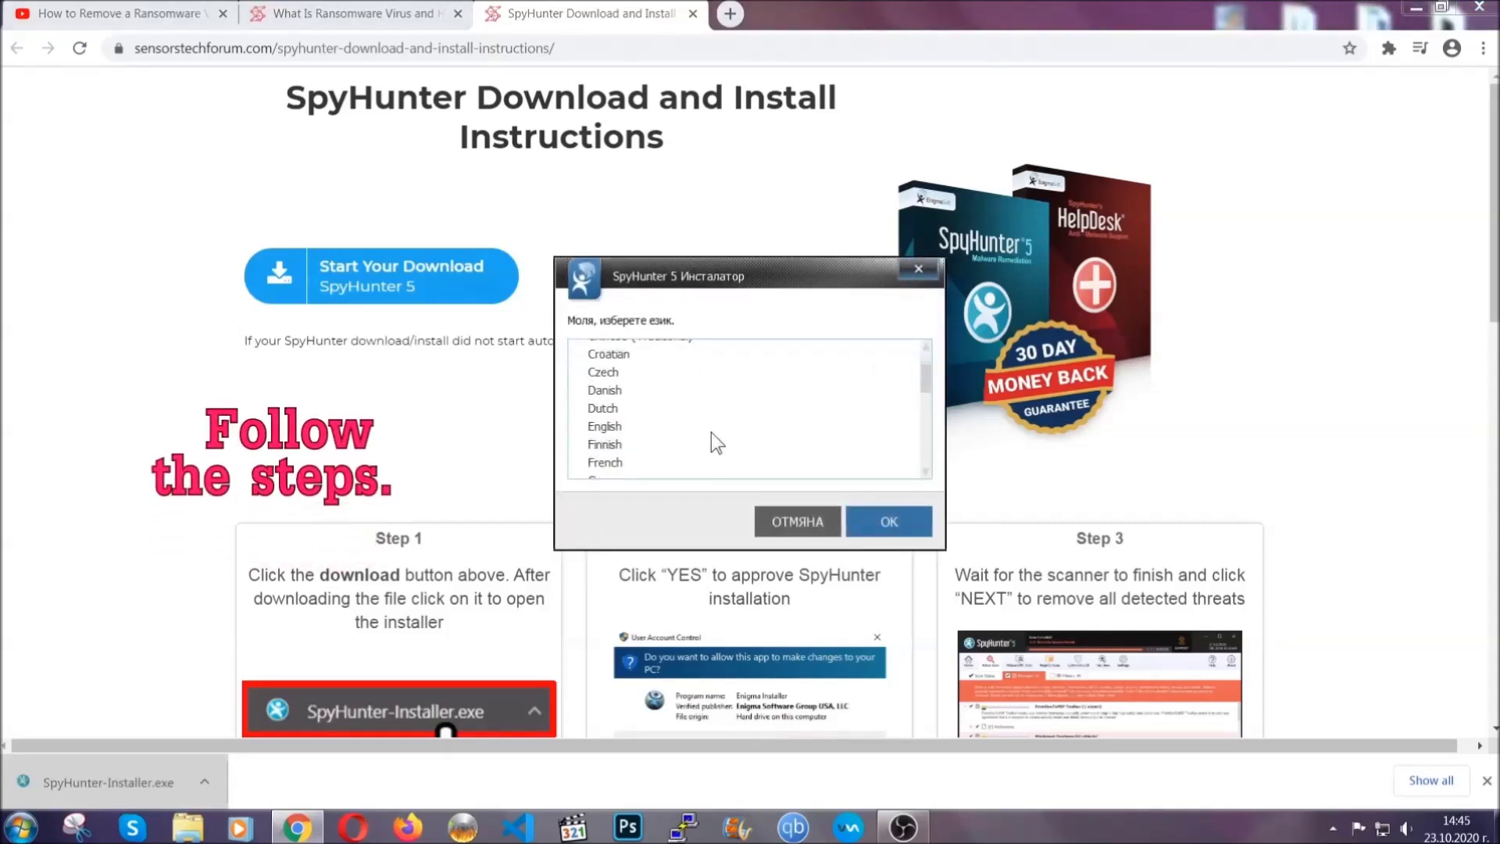
{"action": "left_click", "coordinate": [708, 427]}
{"action": "left_click", "coordinate": [871, 520]}
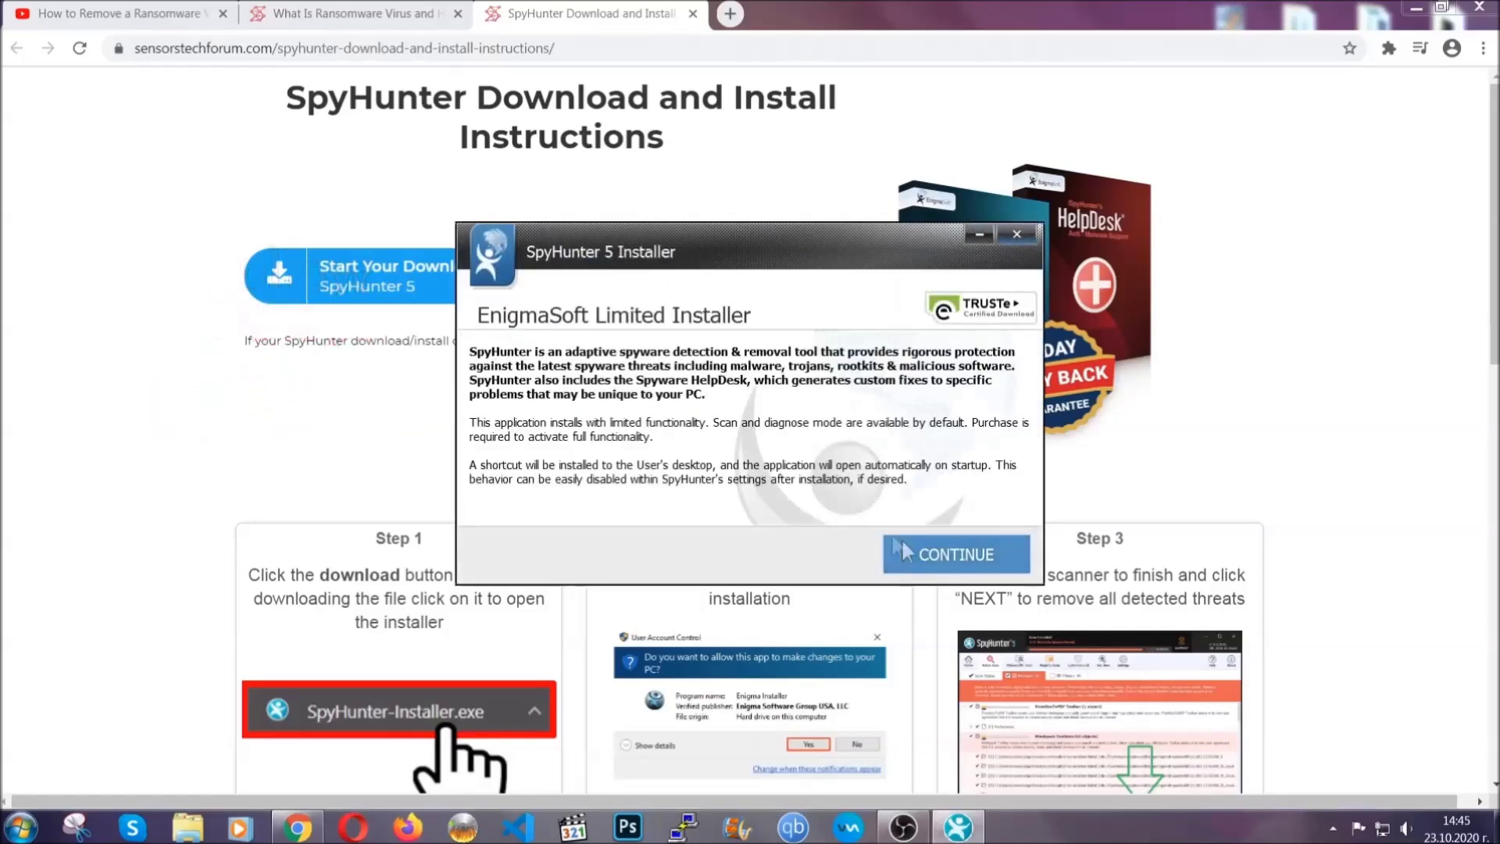
{"action": "left_click", "coordinate": [903, 548]}
{"action": "left_click", "coordinate": [861, 506]}
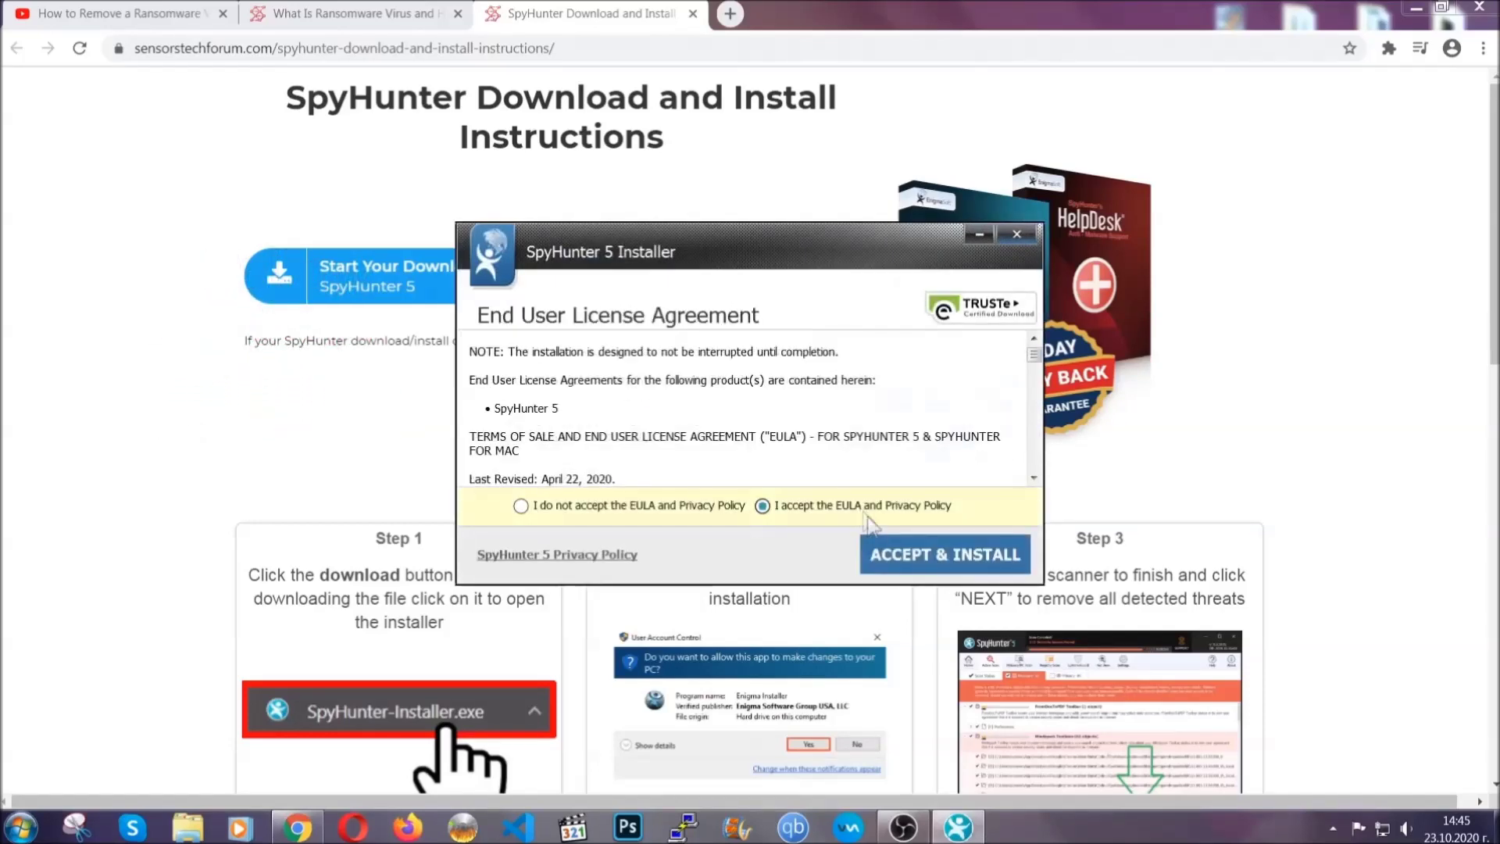
{"action": "left_click", "coordinate": [895, 552]}
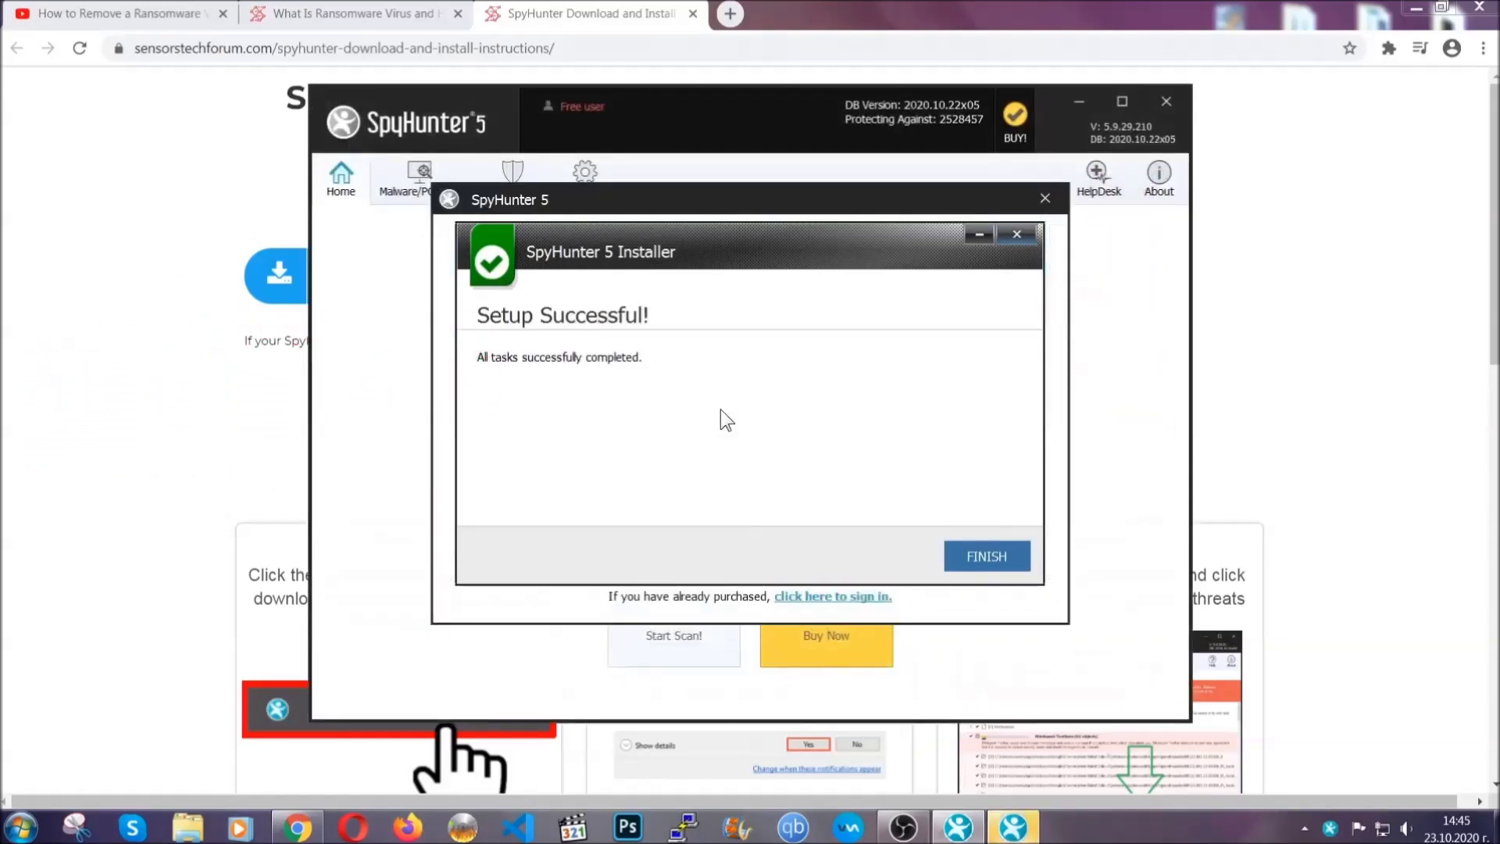
{"action": "left_click", "coordinate": [959, 559]}
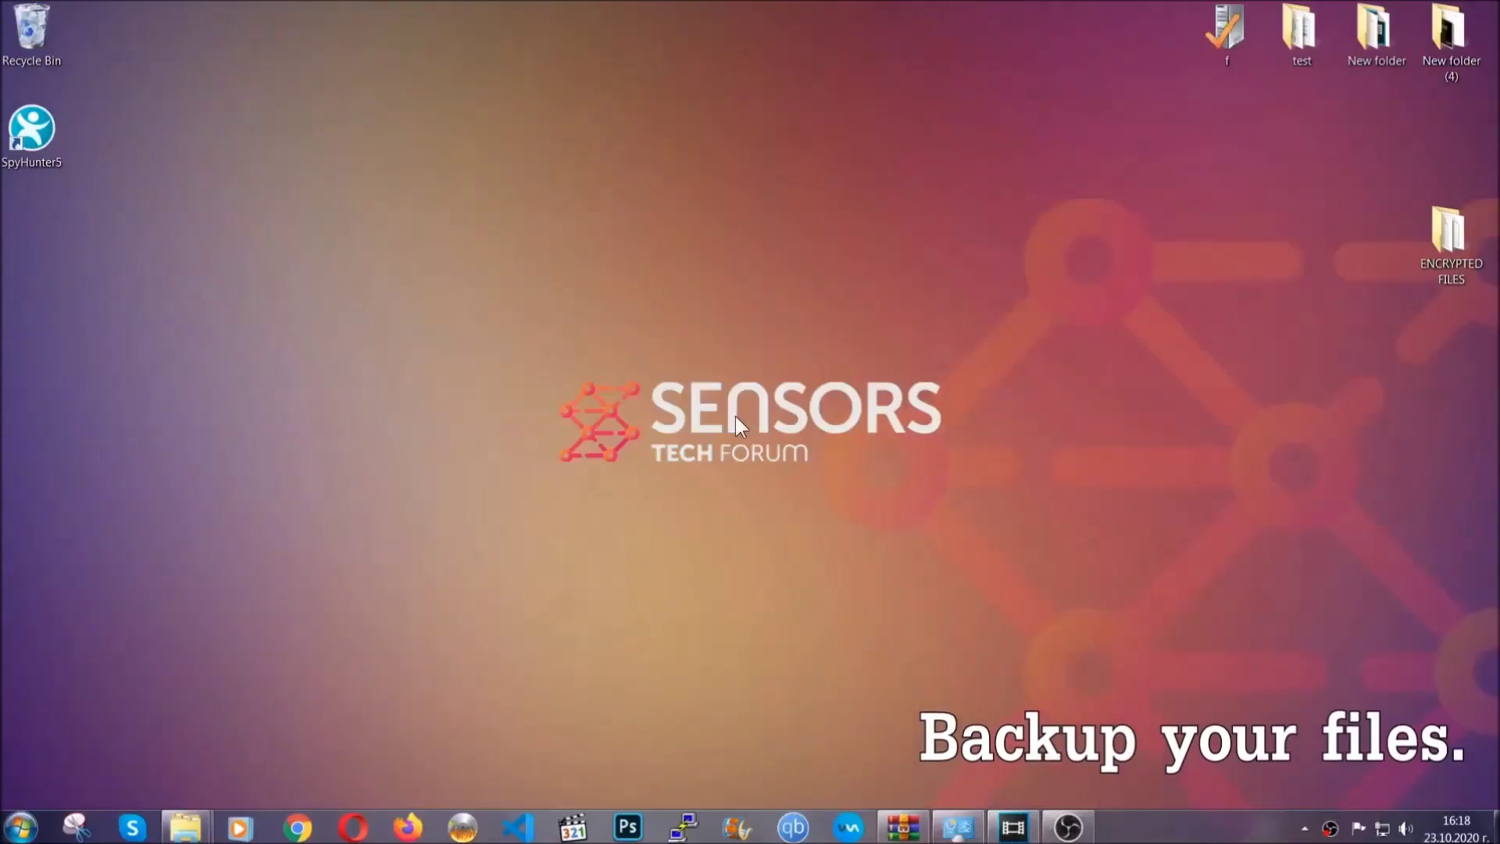
Step: Copy all six .efji files from the ENCRYPTED FILES folder
{"action": "double_click", "coordinate": [1441, 241]}
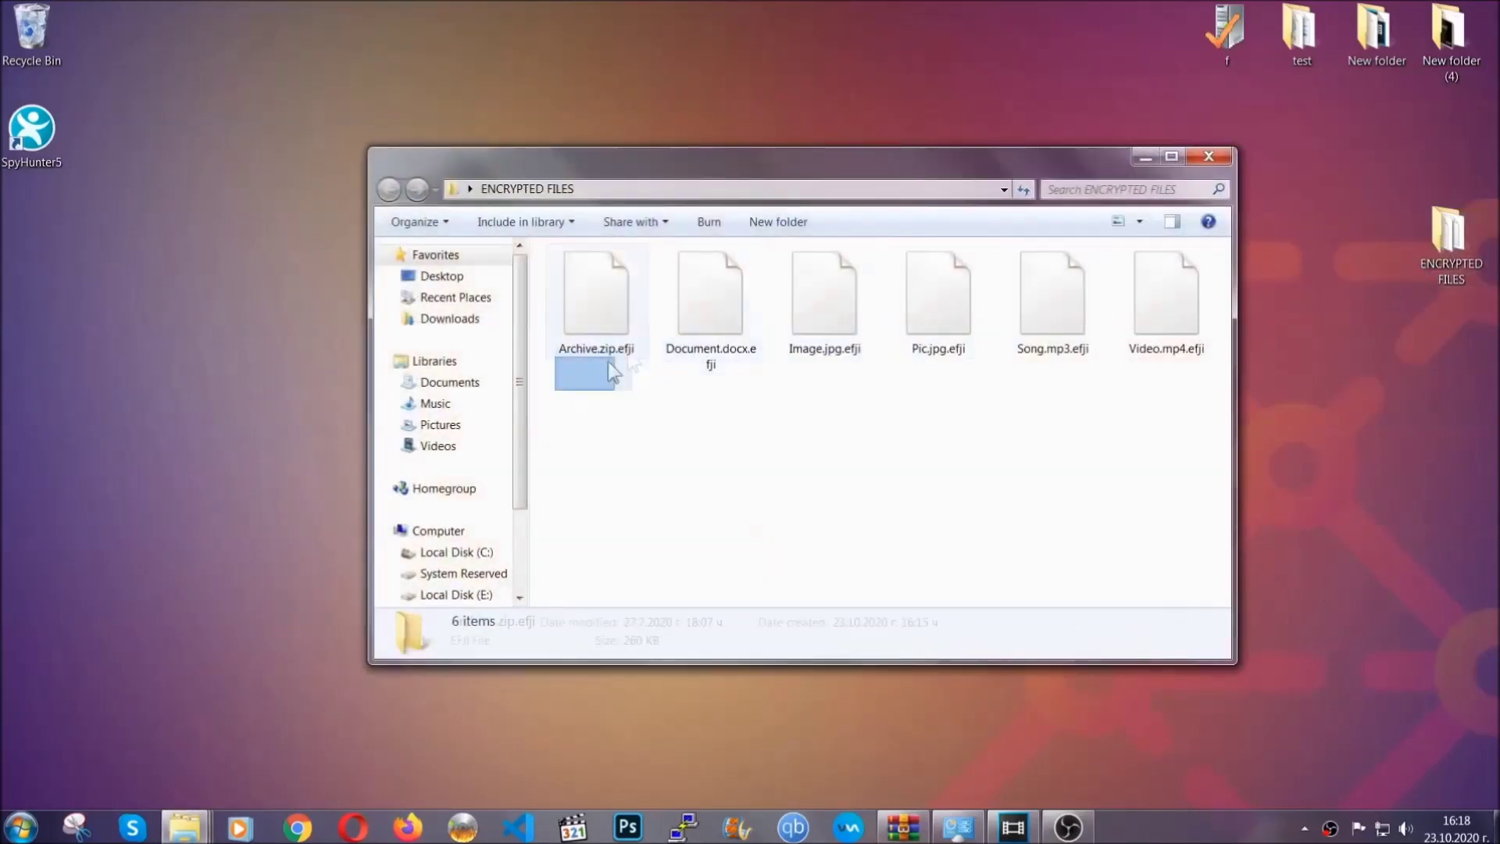
{"action": "left_click_drag", "start_coordinate": [614, 373], "coordinate": [1173, 278]}
{"action": "right_click", "coordinate": [1173, 278]}
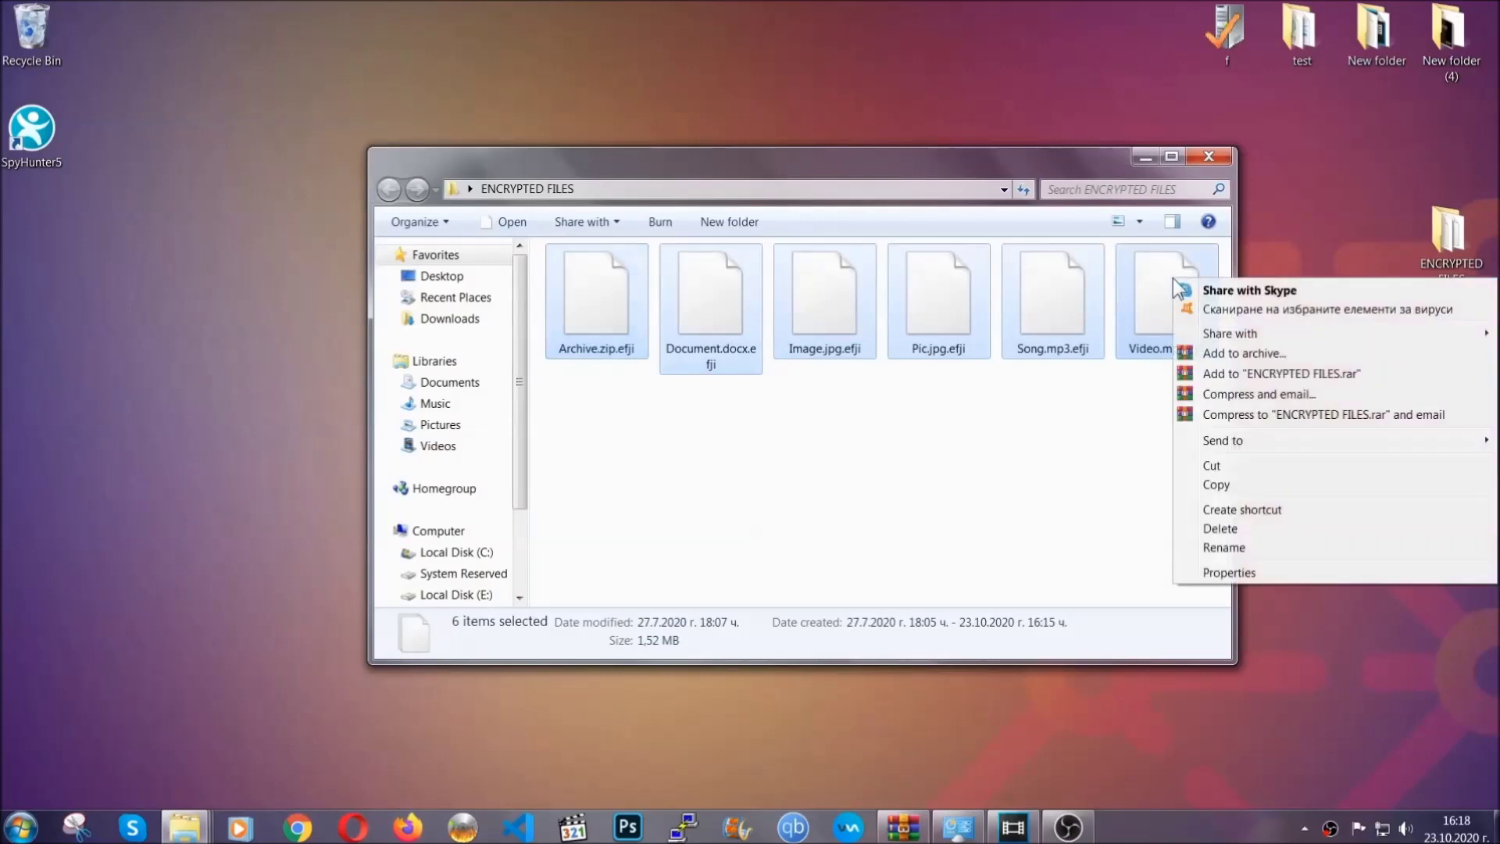
{"action": "left_click", "coordinate": [1214, 486]}
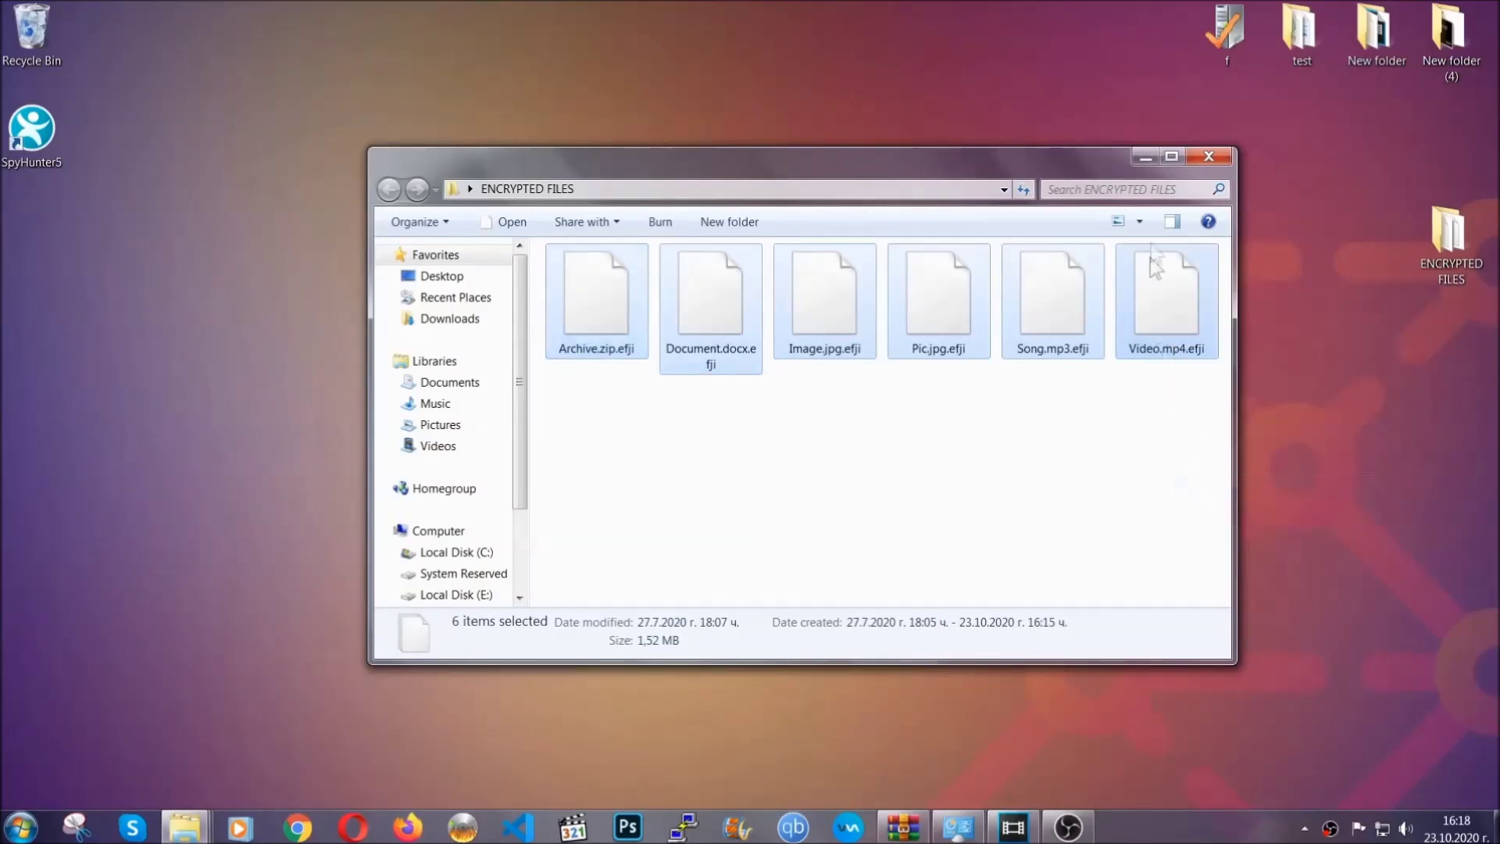
{"action": "left_click", "coordinate": [1147, 157]}
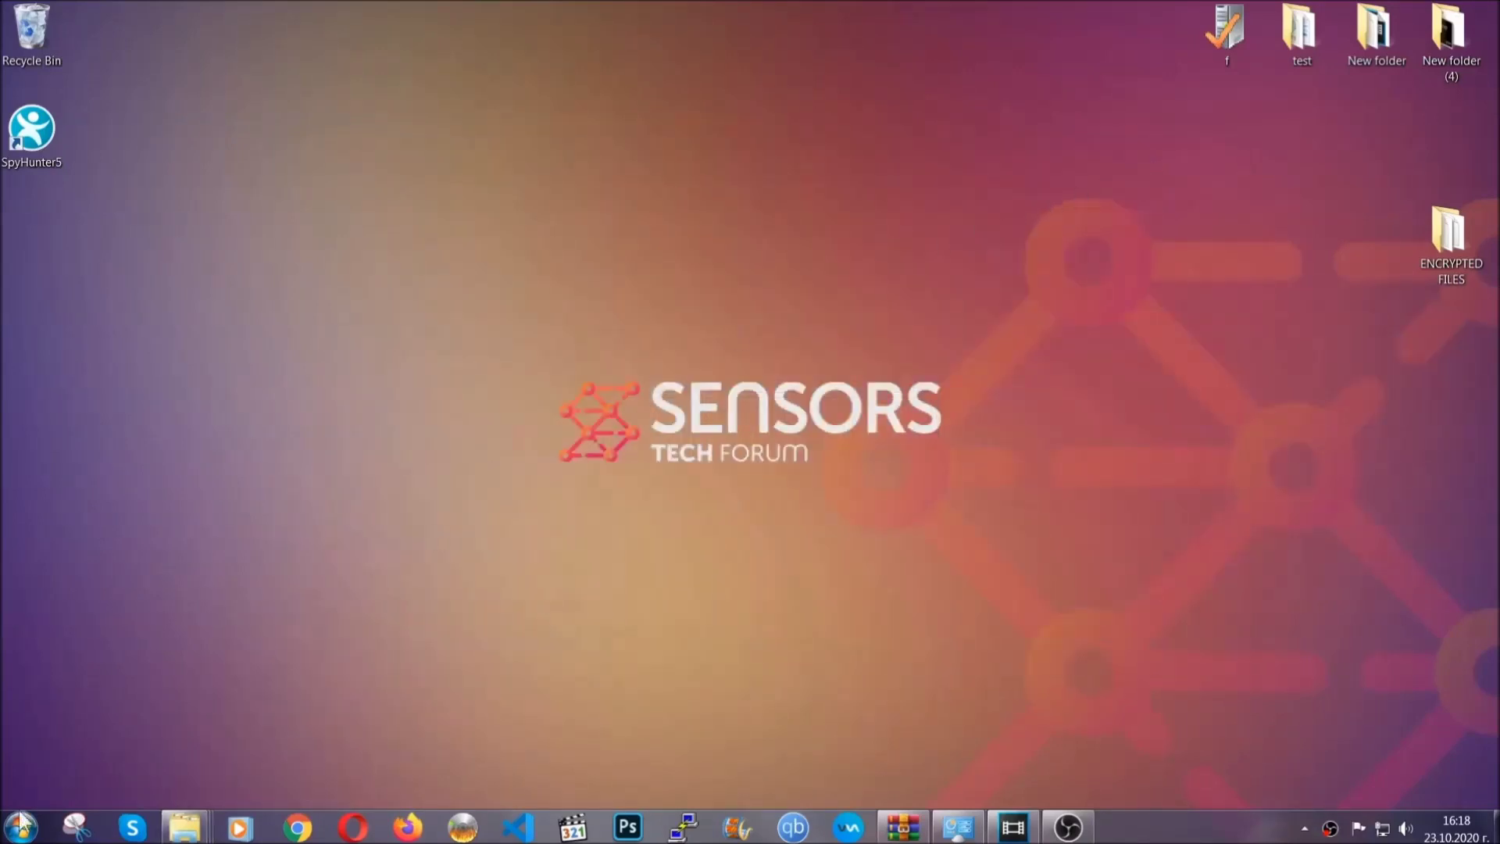
Step: Paste the six copied files onto FLASH DRIVE (H:) and close its window
{"action": "left_click", "coordinate": [20, 825]}
{"action": "left_click", "coordinate": [286, 587]}
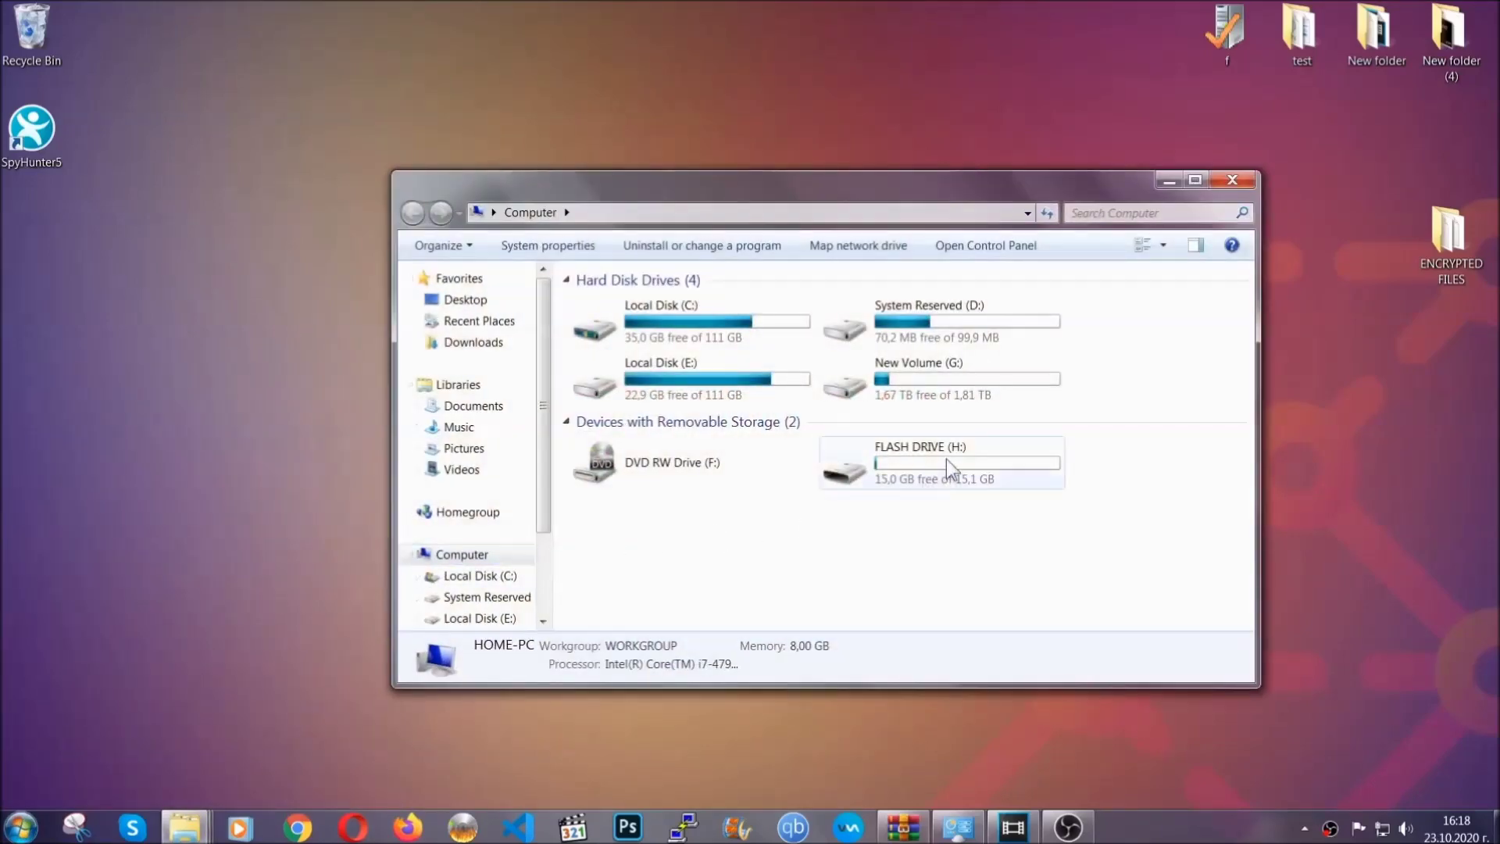
{"action": "double_click", "coordinate": [945, 458]}
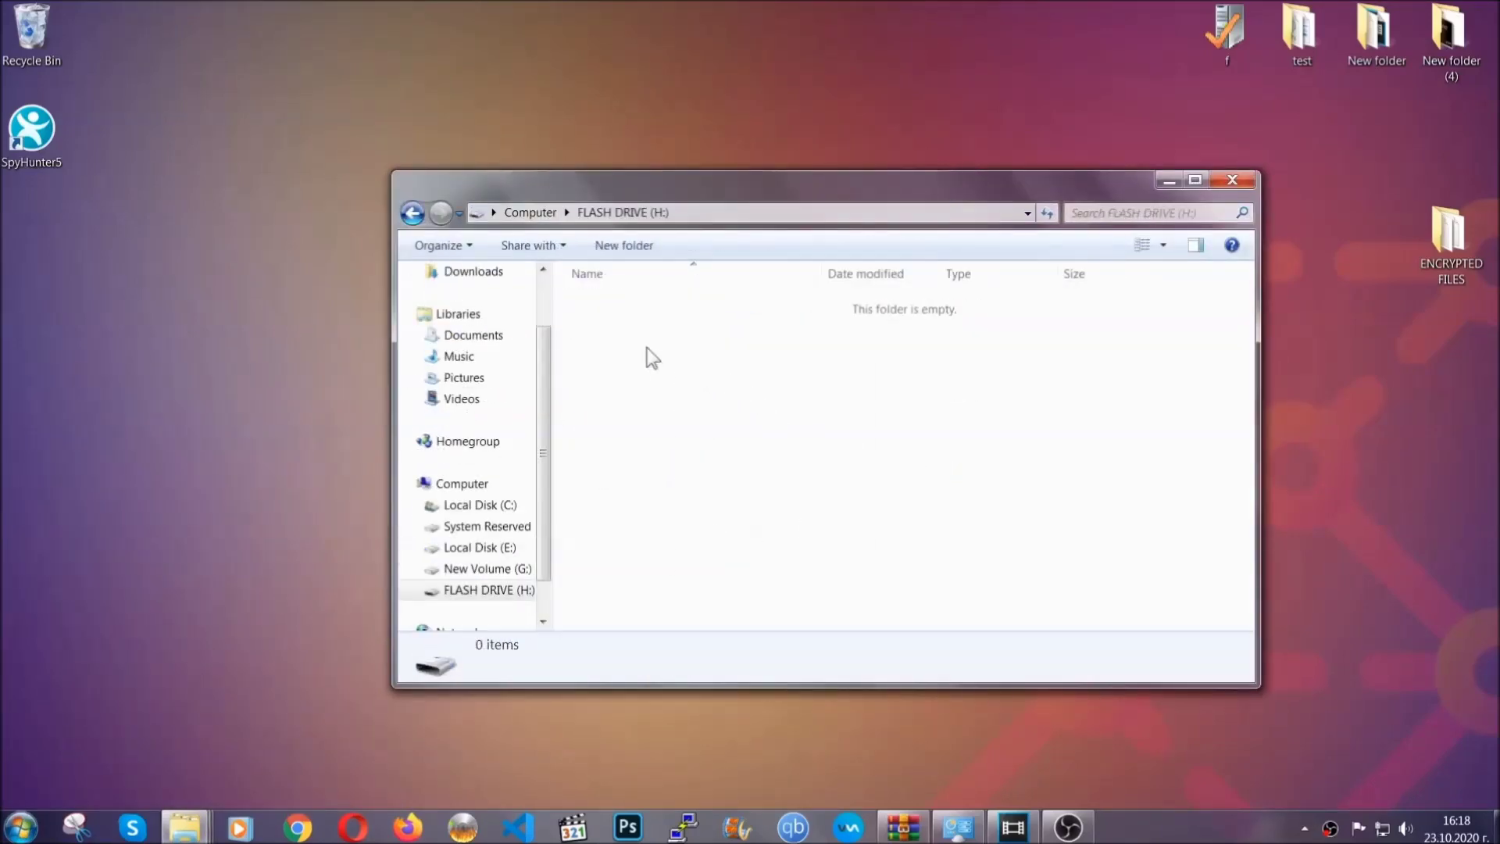
{"action": "right_click", "coordinate": [651, 358]}
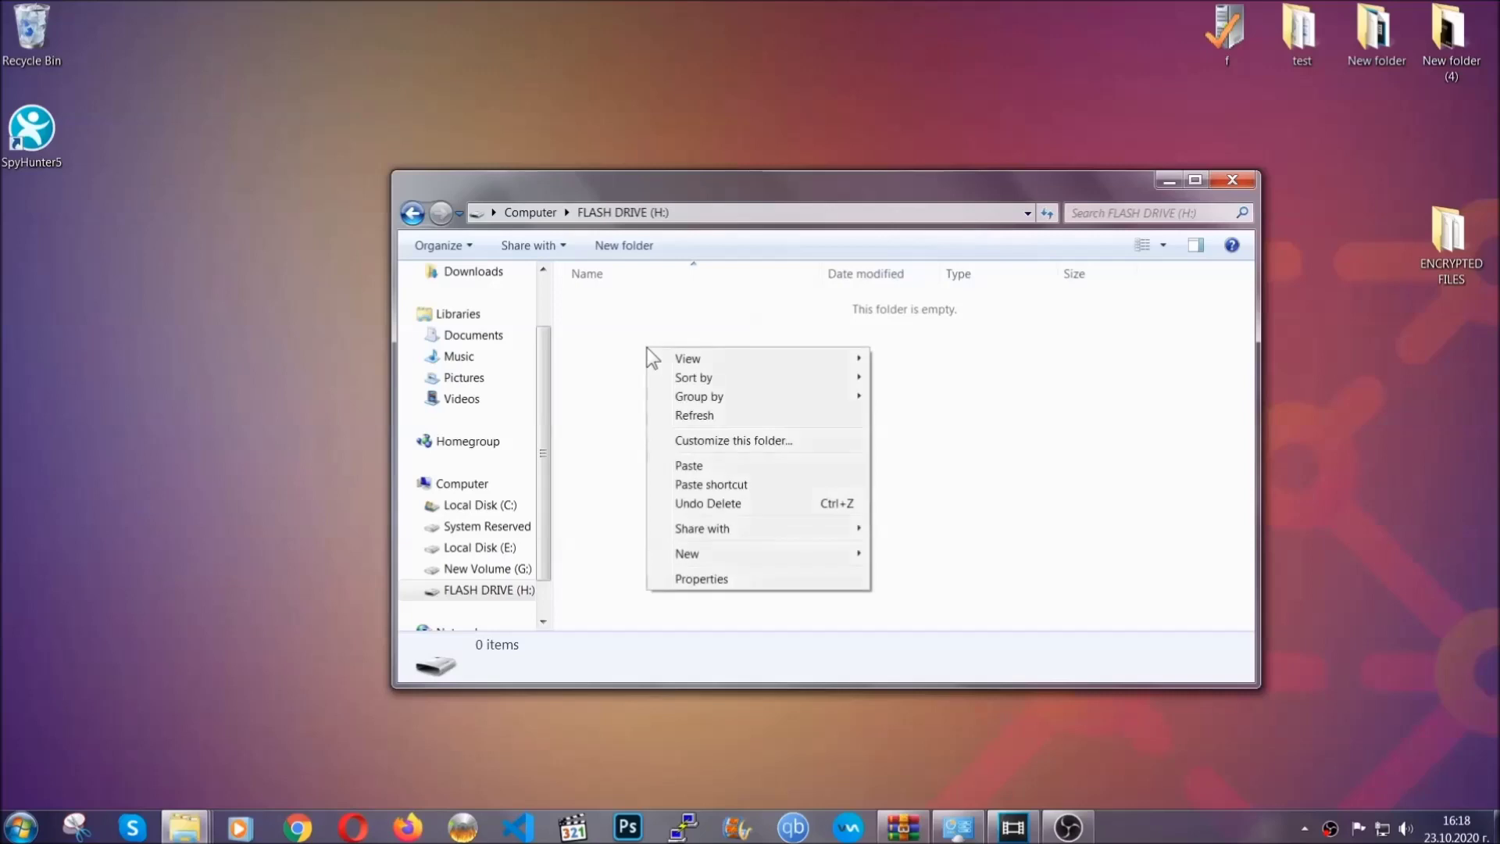
{"action": "left_click", "coordinate": [683, 466]}
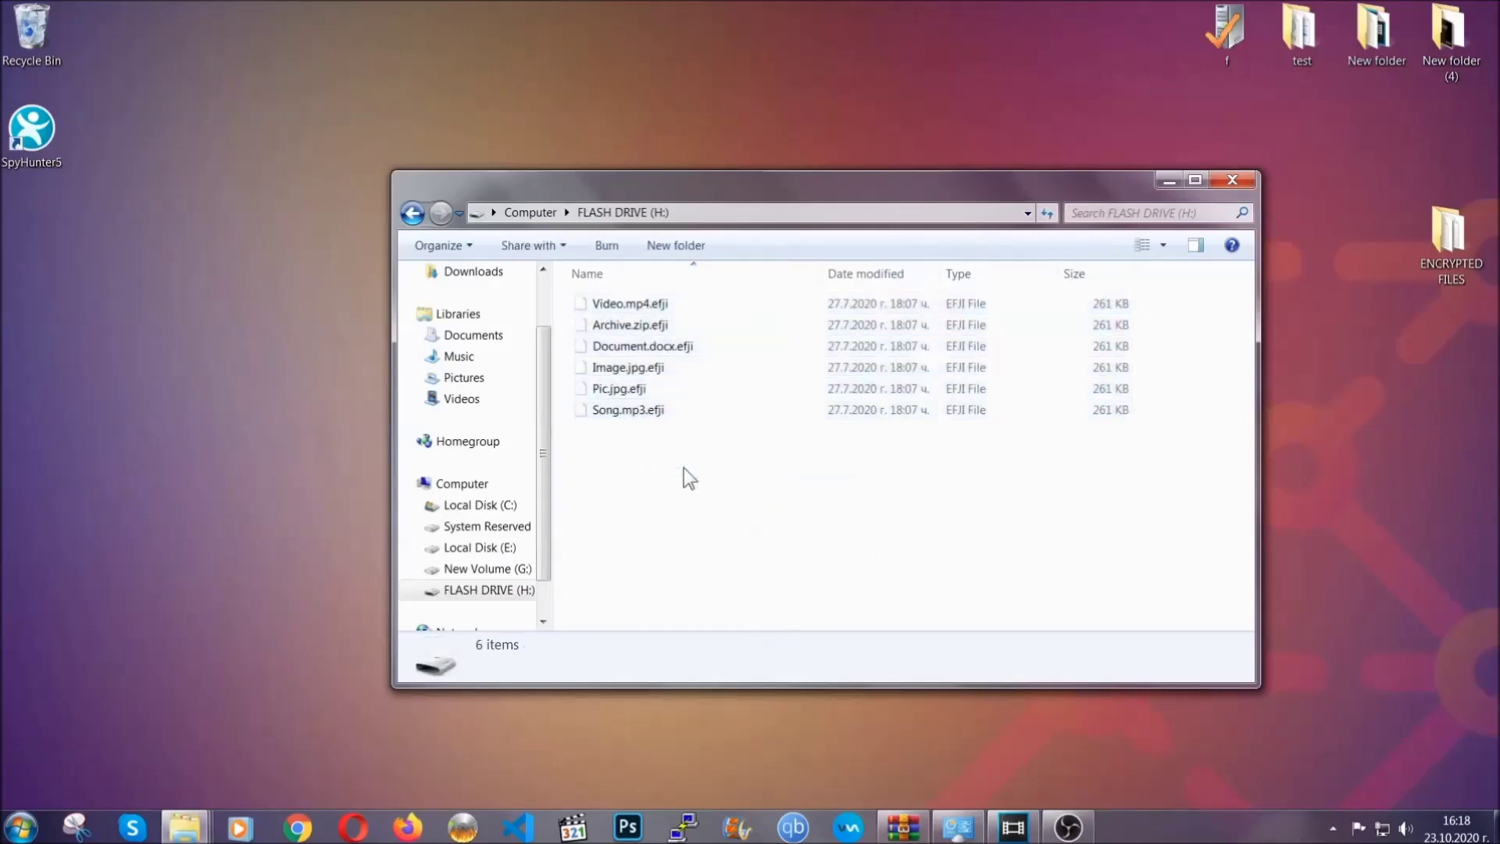
{"action": "left_click", "coordinate": [1234, 182]}
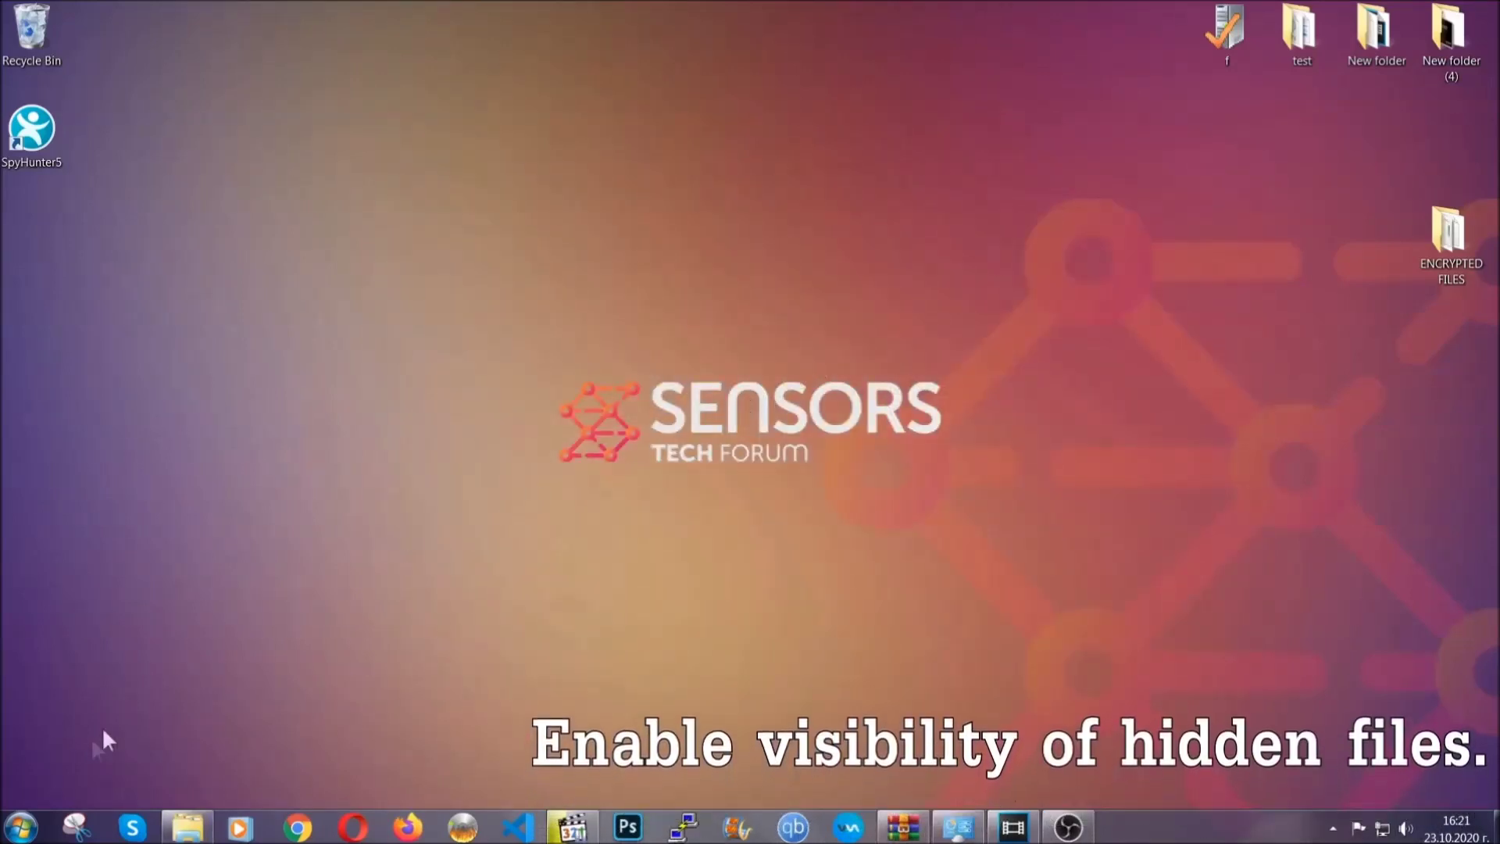
Step: Find 'show hidden files and folders' via Start search and apply Show hidden files, folders, and drives
{"action": "left_click", "coordinate": [20, 827]}
{"action": "left_click", "coordinate": [62, 777]}
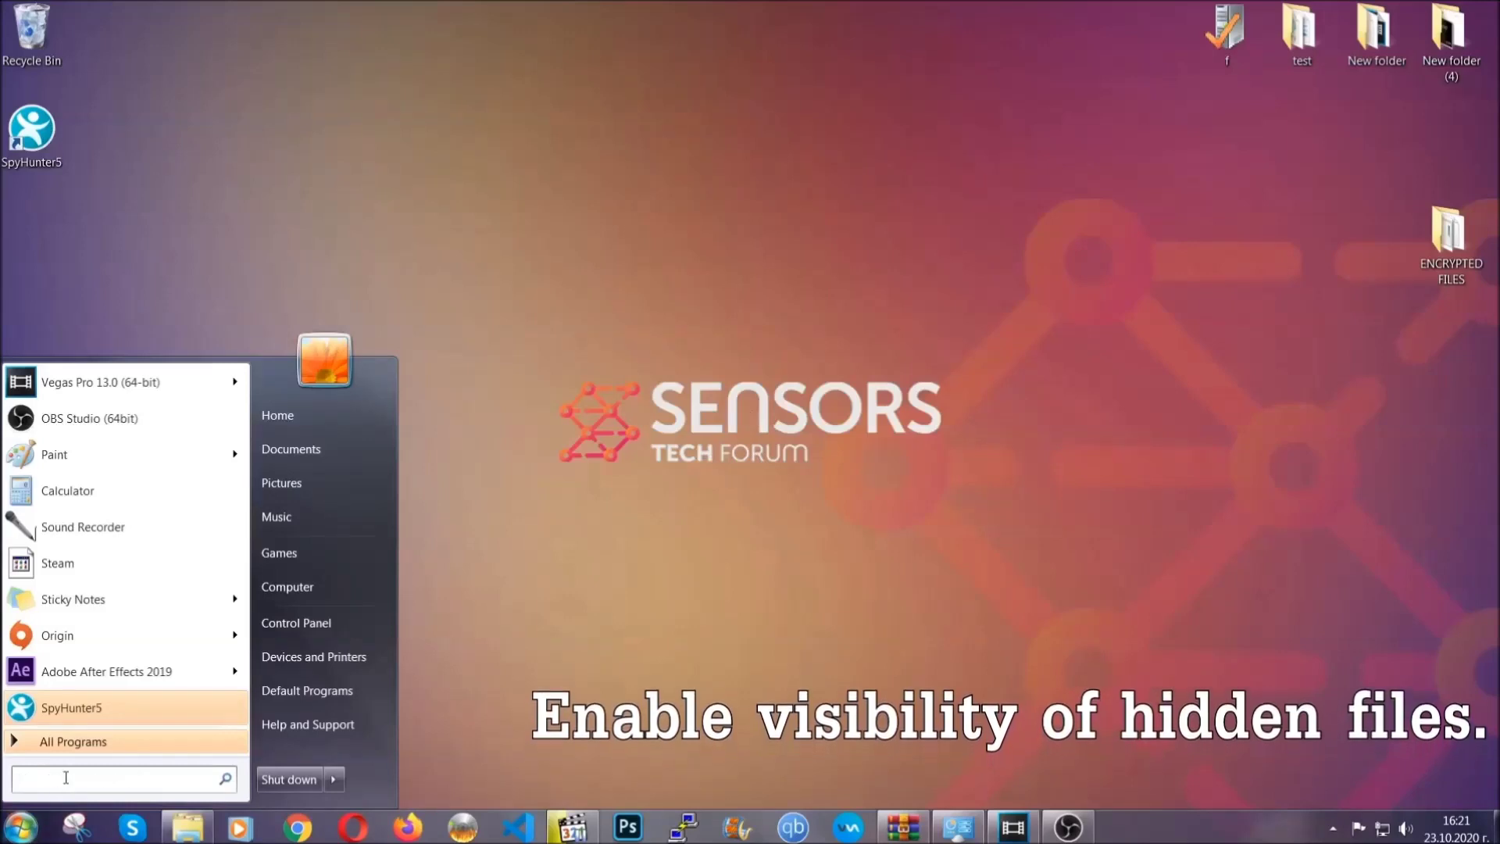
{"action": "type", "text": "s"}
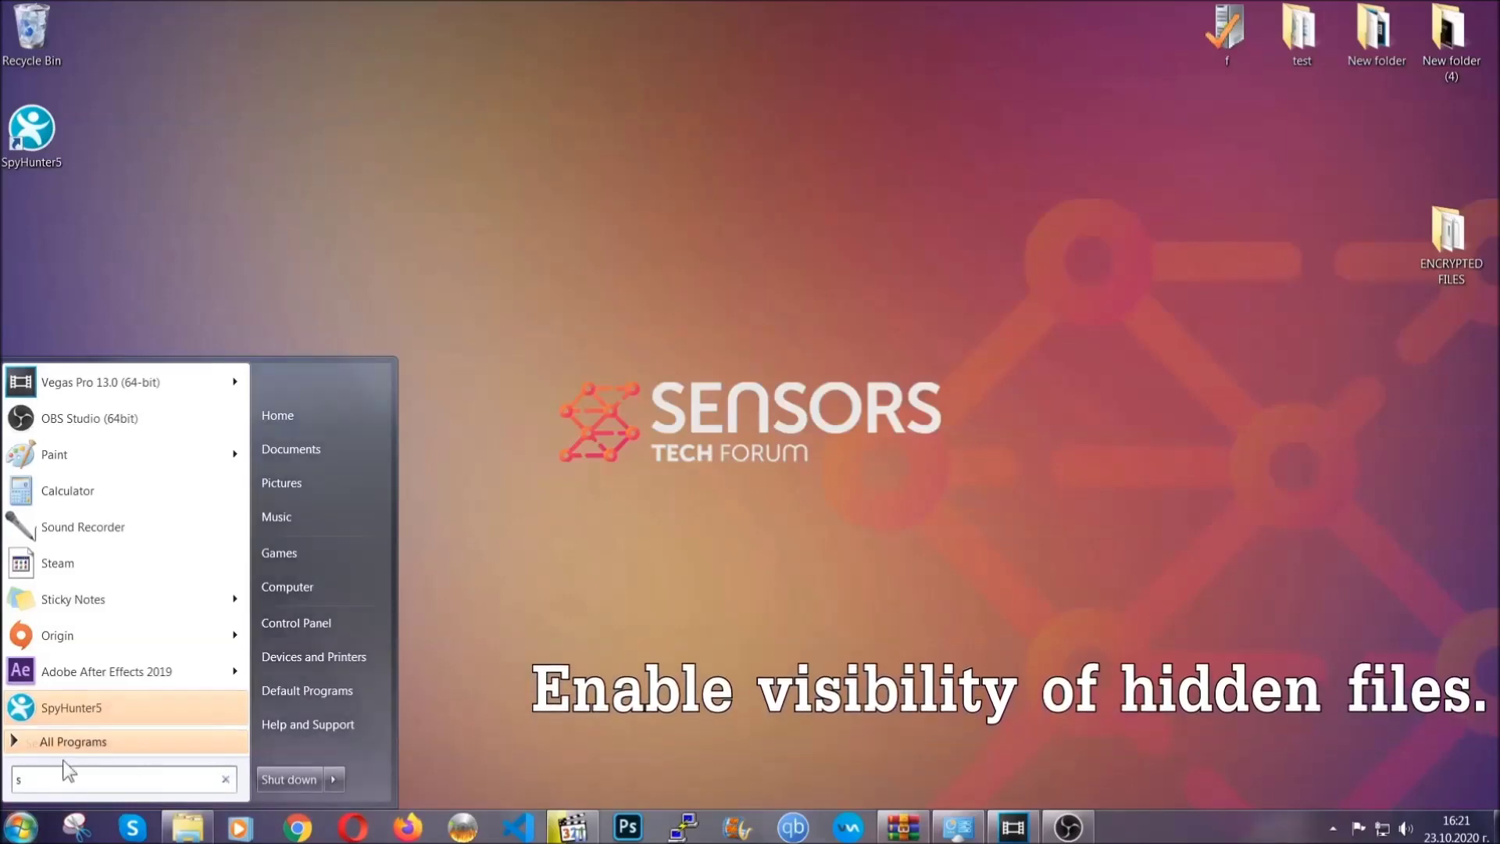
{"action": "type", "text": "how"}
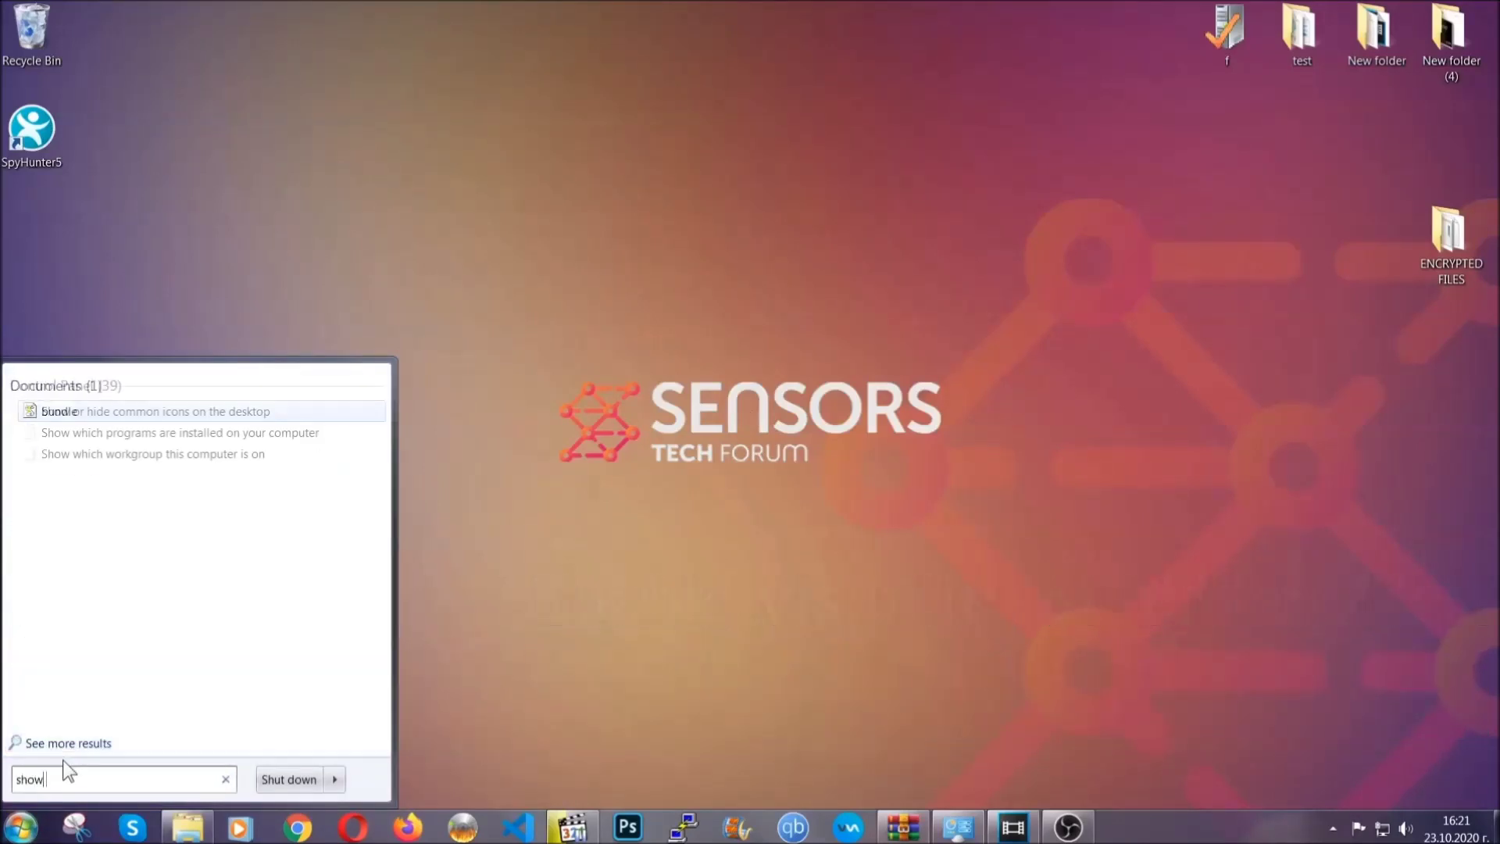
{"action": "type", "text": " hidden files and folders"}
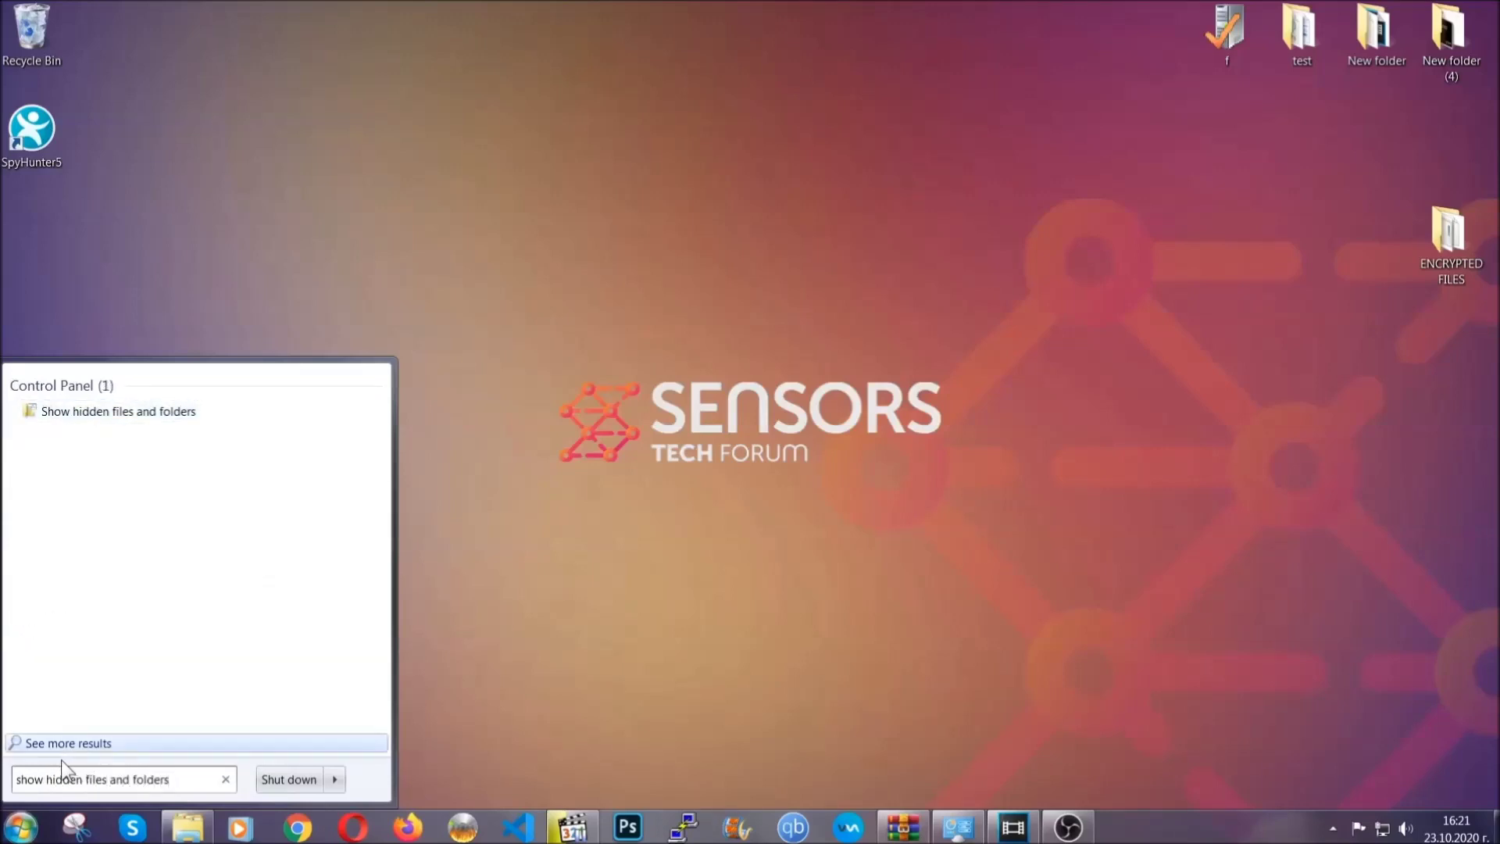
{"action": "left_click", "coordinate": [177, 413]}
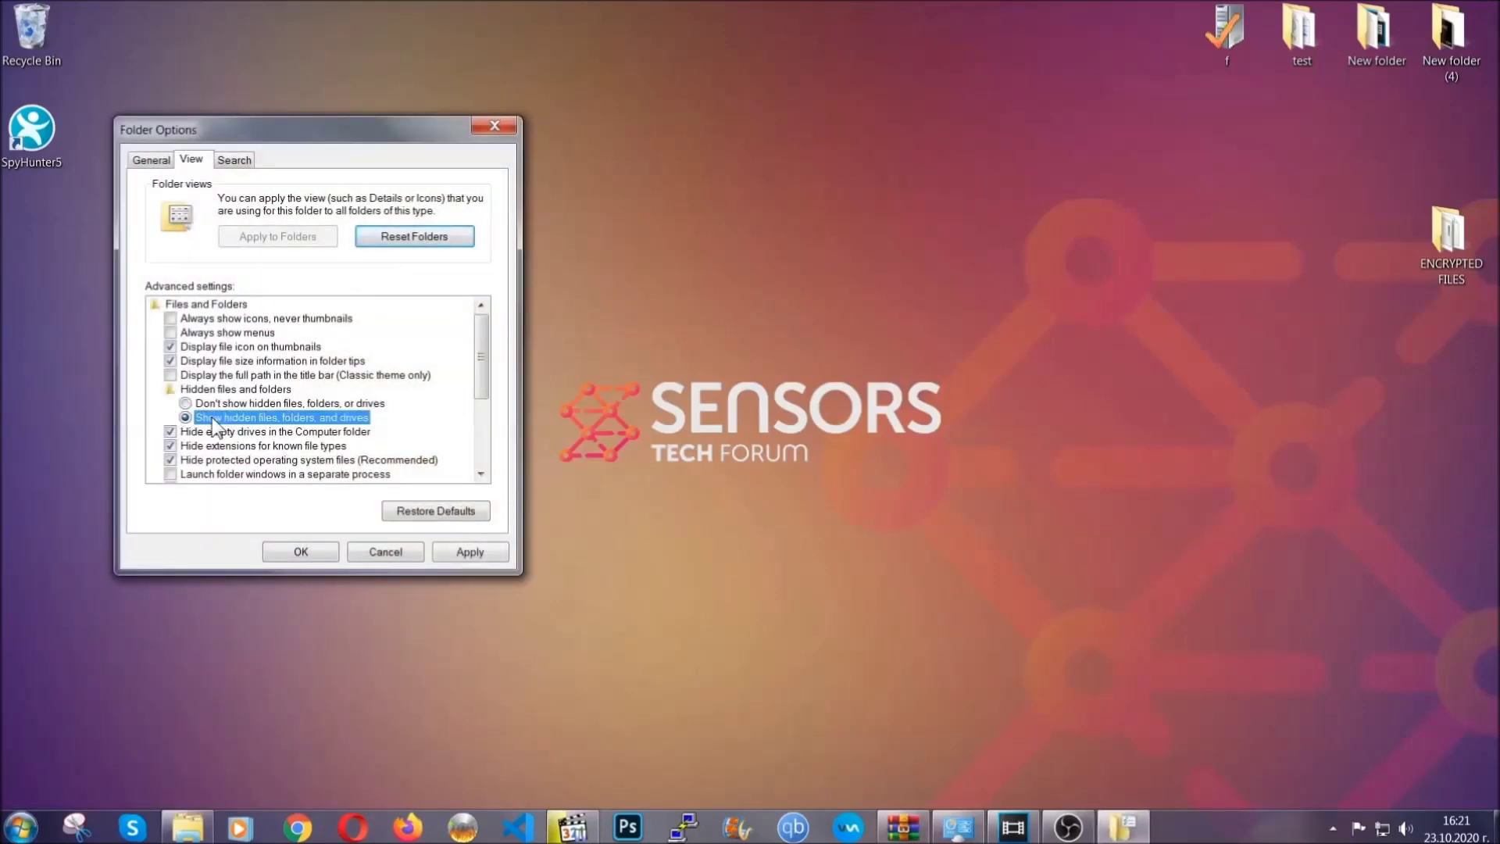
{"action": "left_click", "coordinate": [464, 556]}
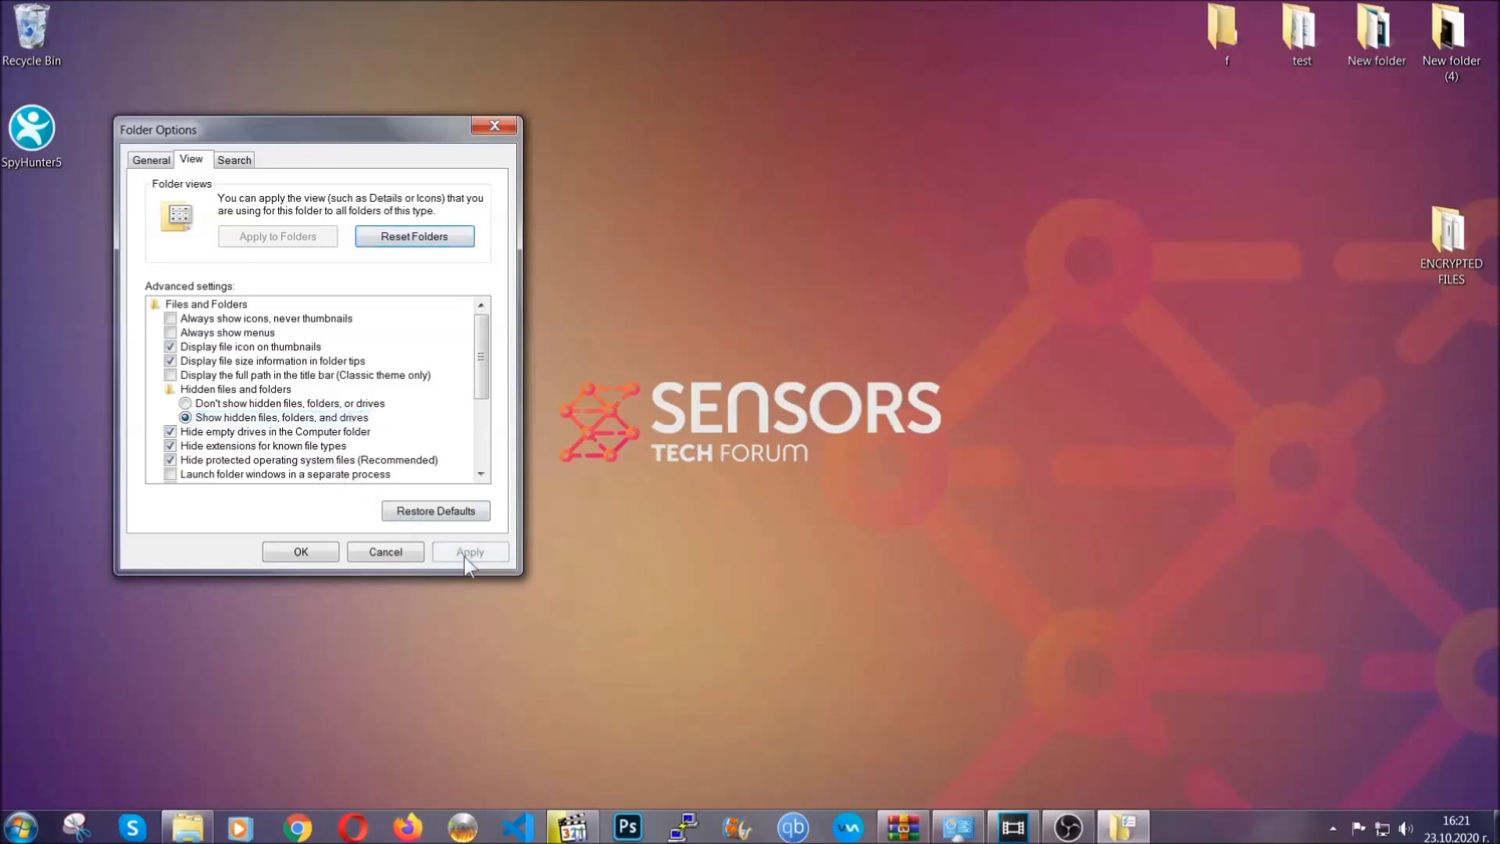
{"action": "left_click", "coordinate": [299, 551]}
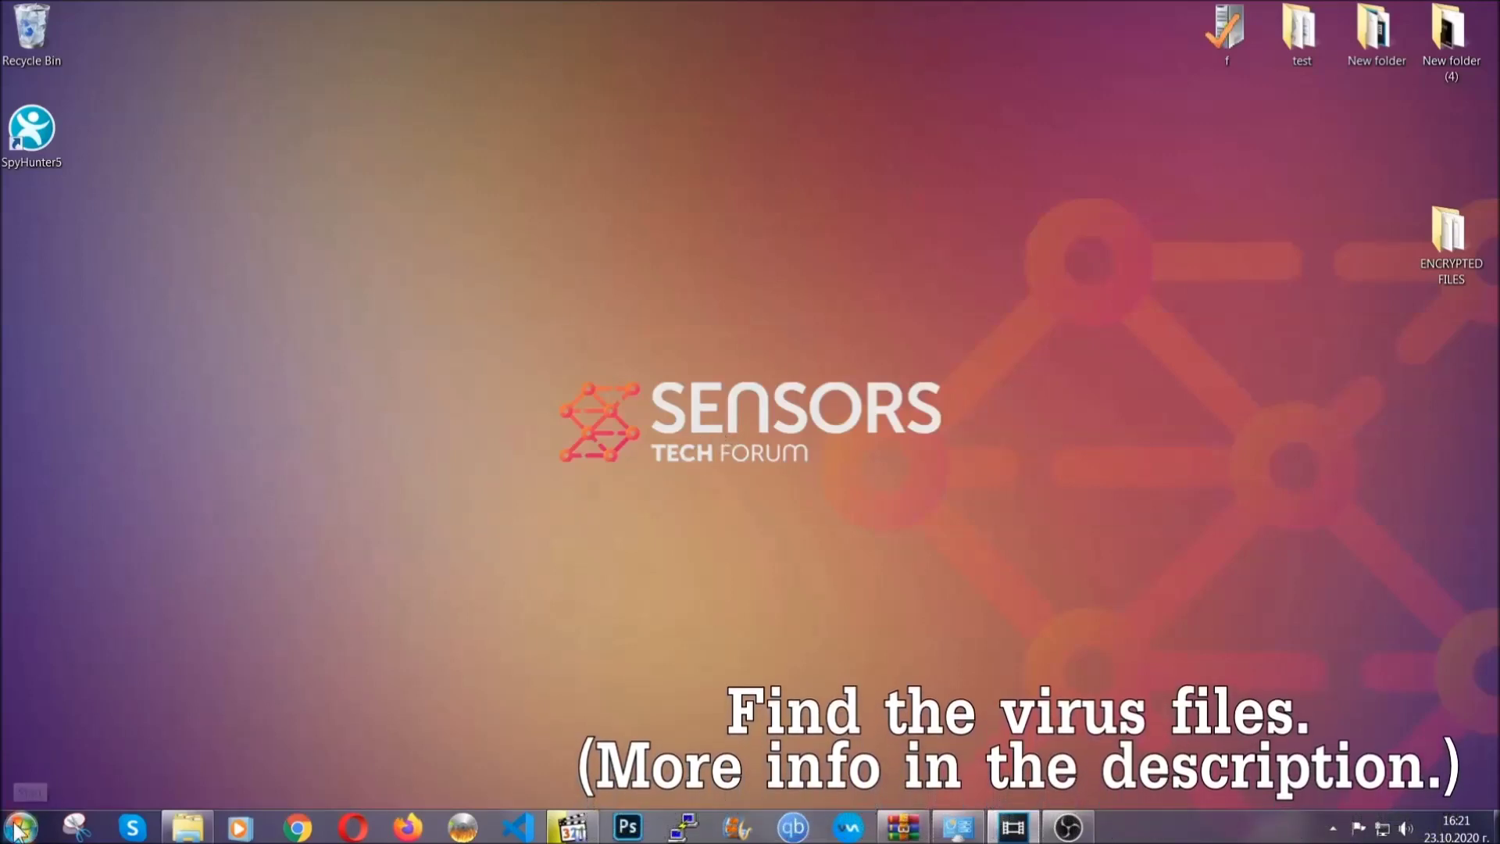
Step: Search the whole computer from the Computer window for fileextension:exe Example Virus Name
{"action": "key", "text": "super"}
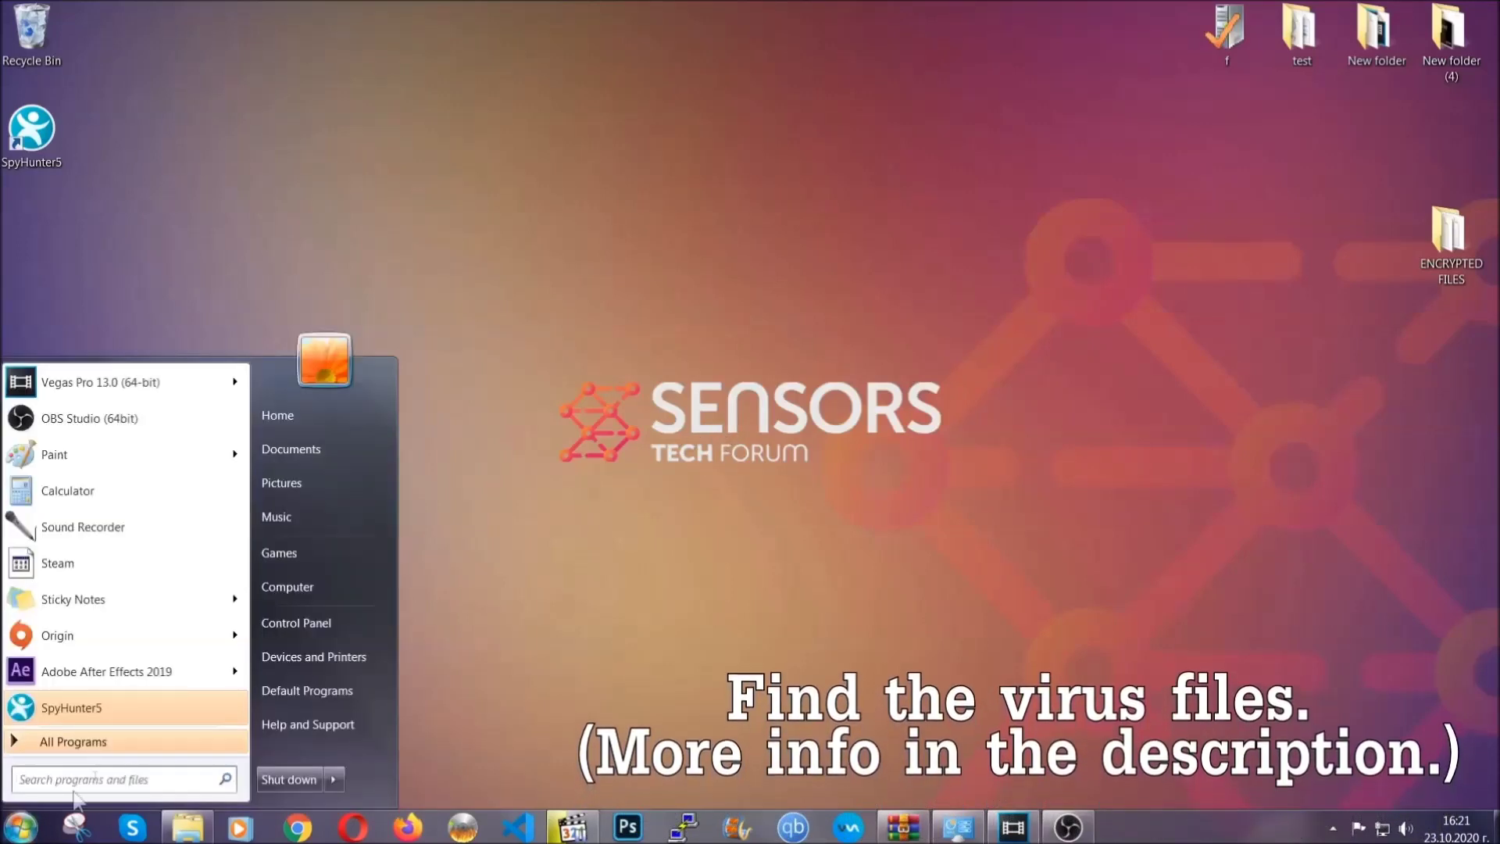
{"action": "left_click", "coordinate": [308, 586]}
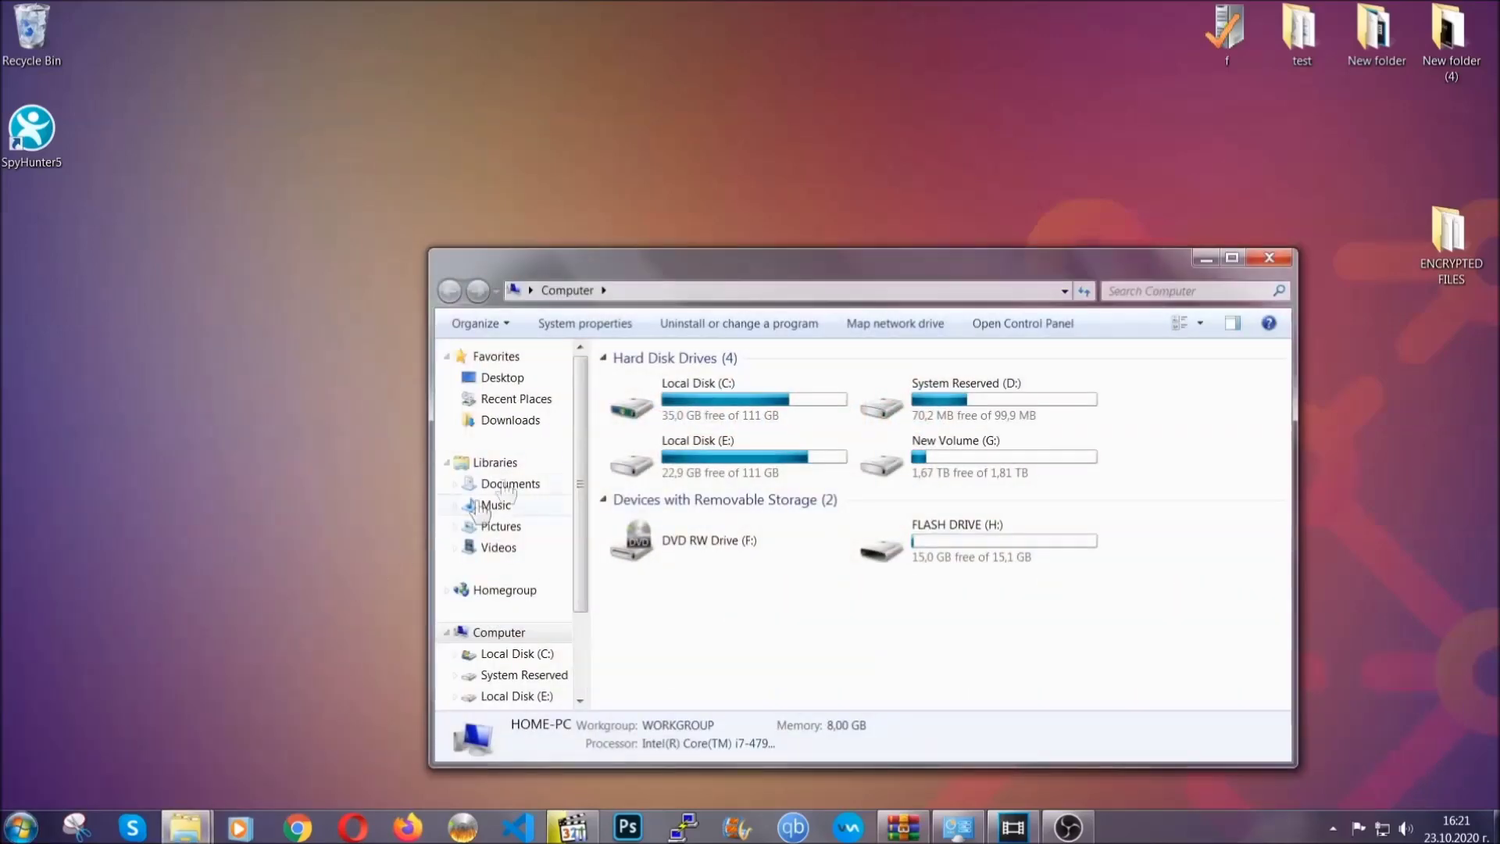
{"action": "left_click_drag", "start_coordinate": [815, 275], "coordinate": [715, 208]}
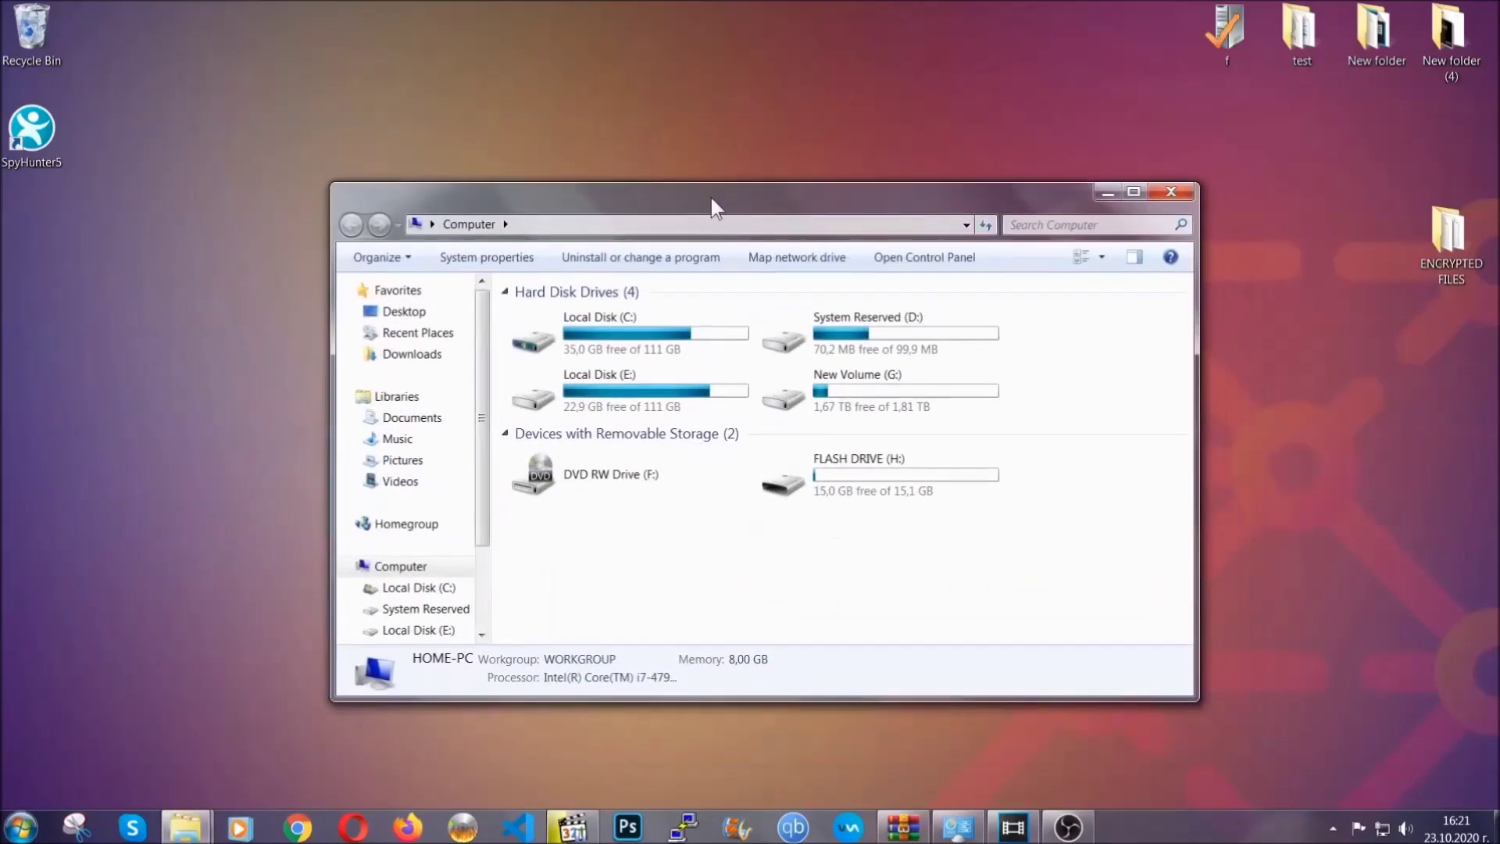
{"action": "left_click", "coordinate": [1018, 225]}
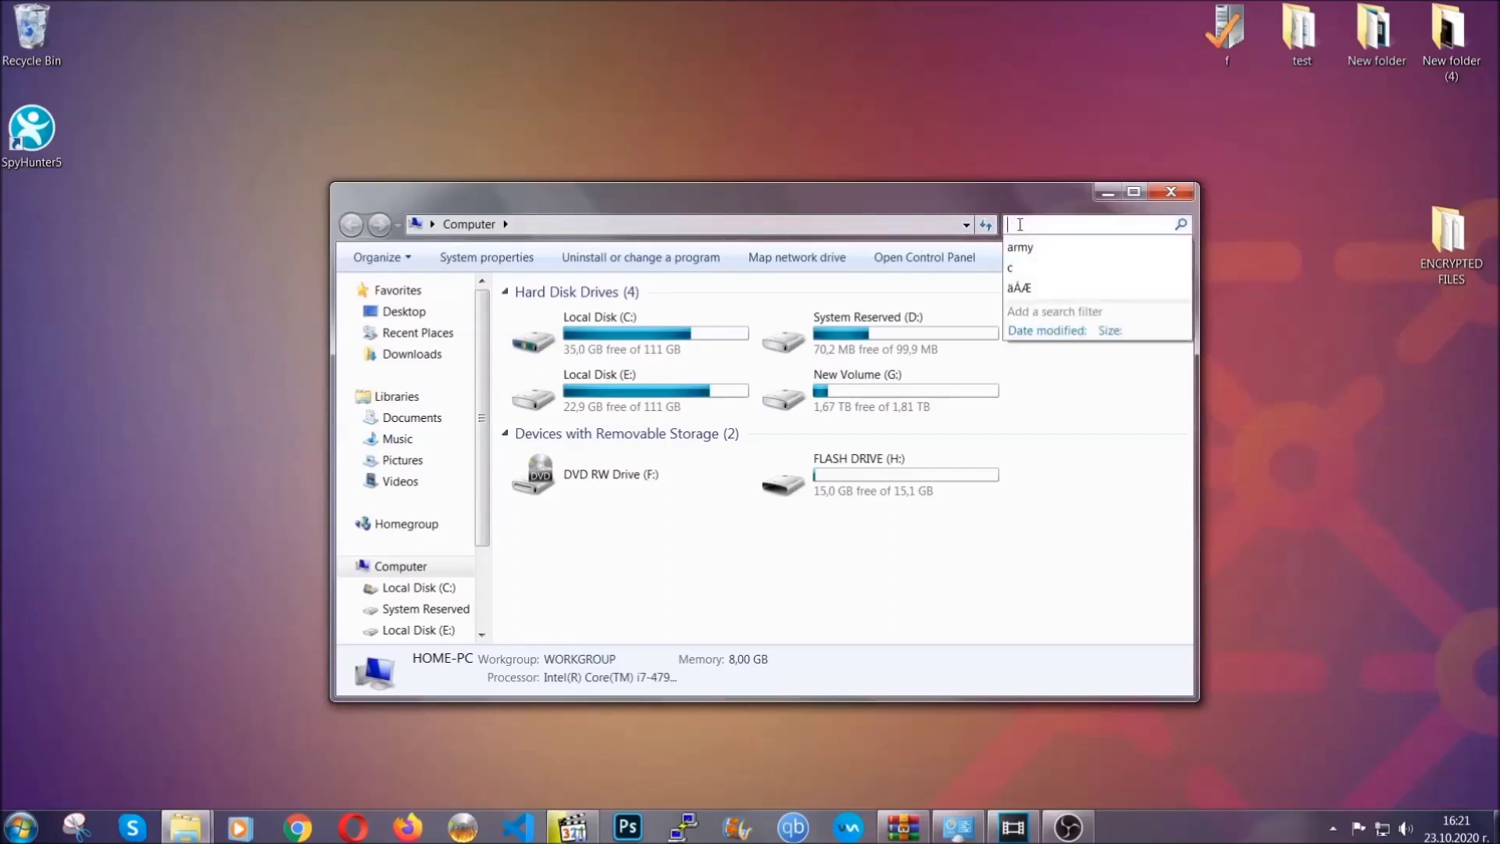
{"action": "type", "text": "file"}
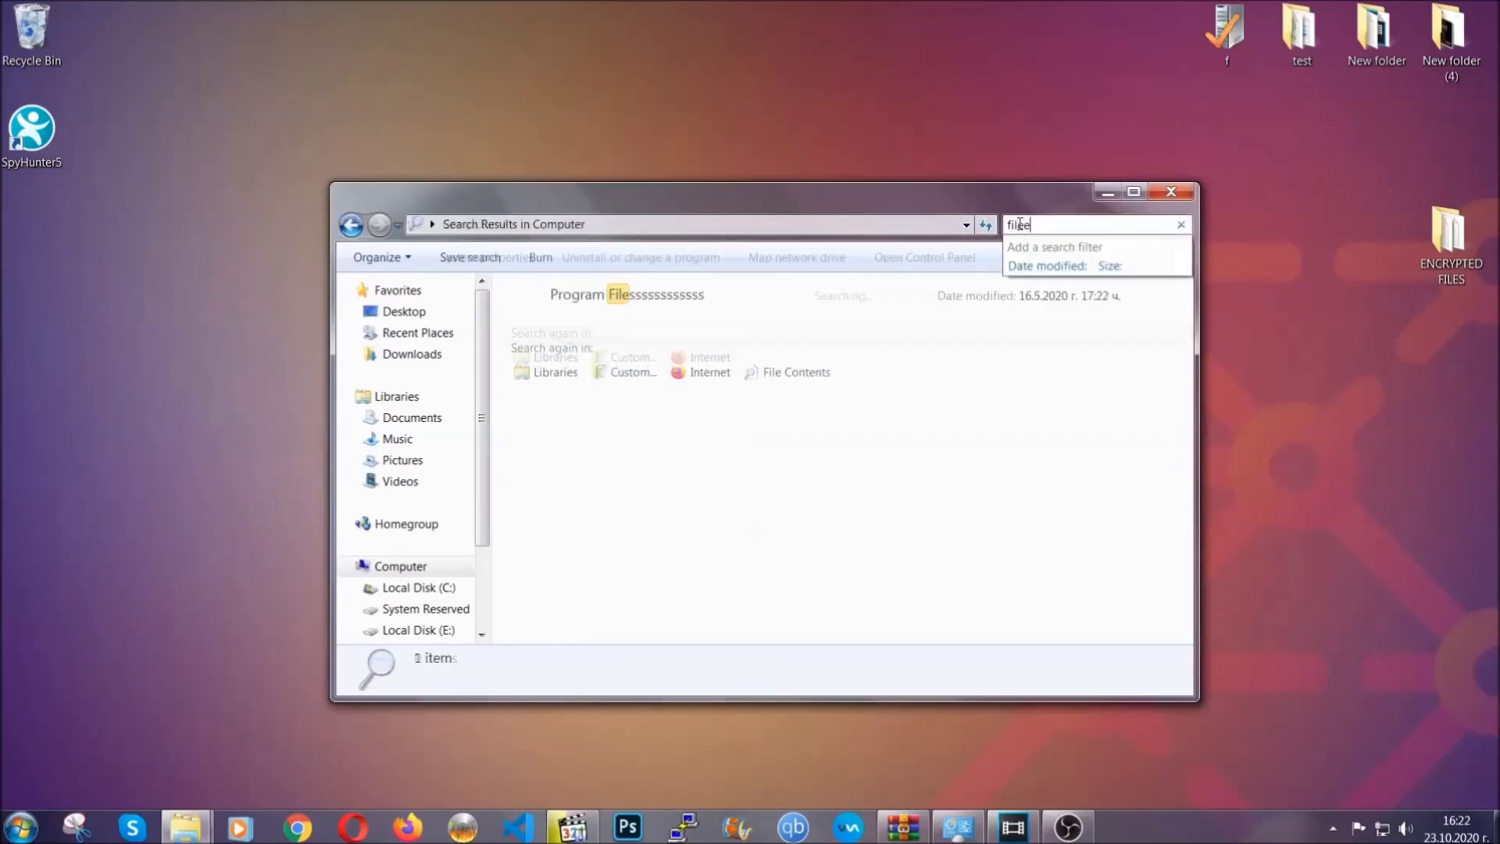
{"action": "type", "text": "extension:exe "}
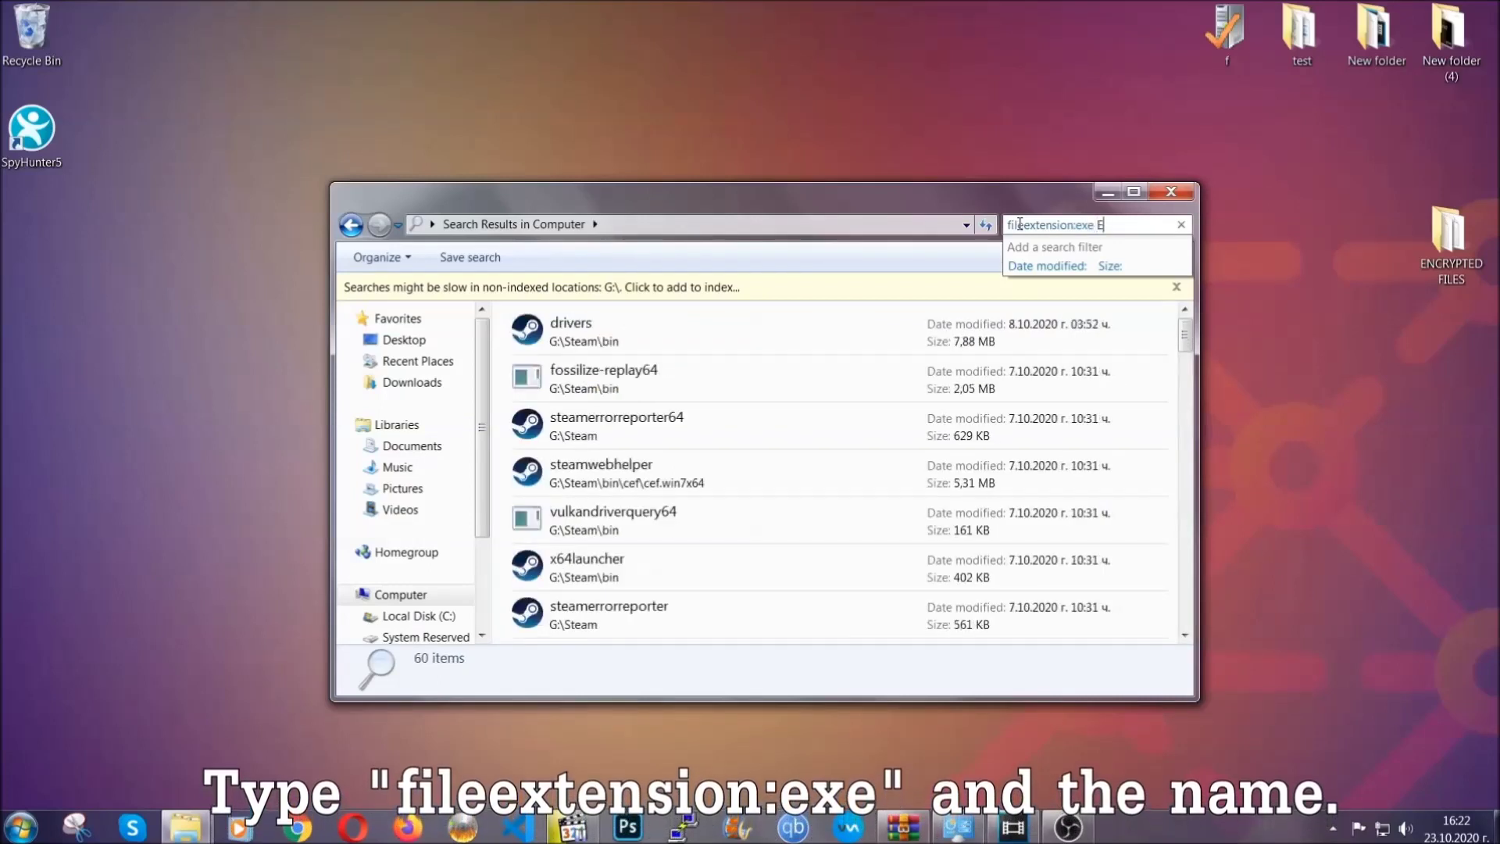
{"action": "type", "text": "Example Virus Name"}
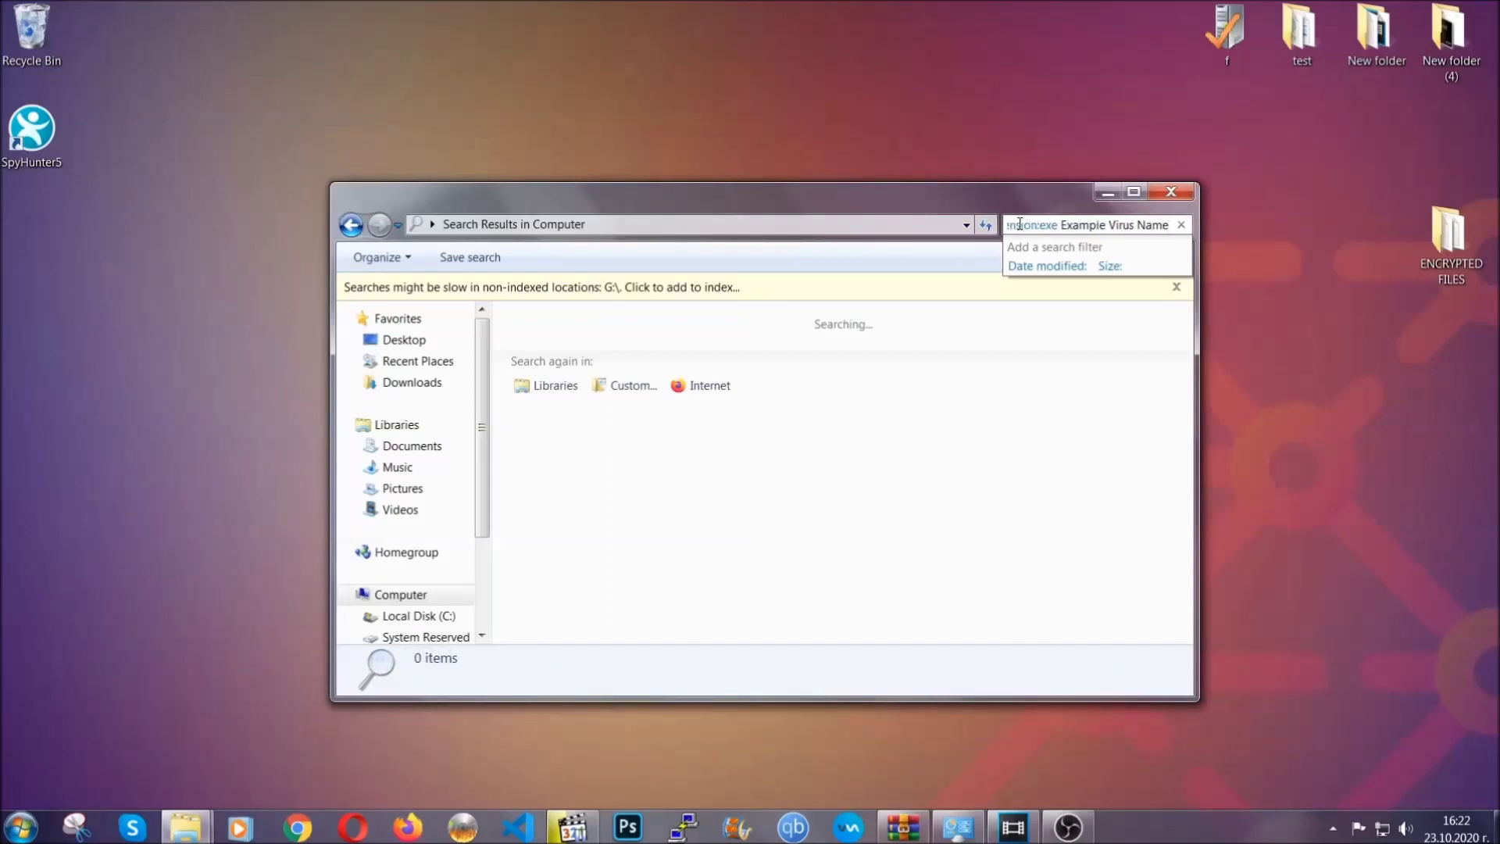
{"action": "key", "text": "Return"}
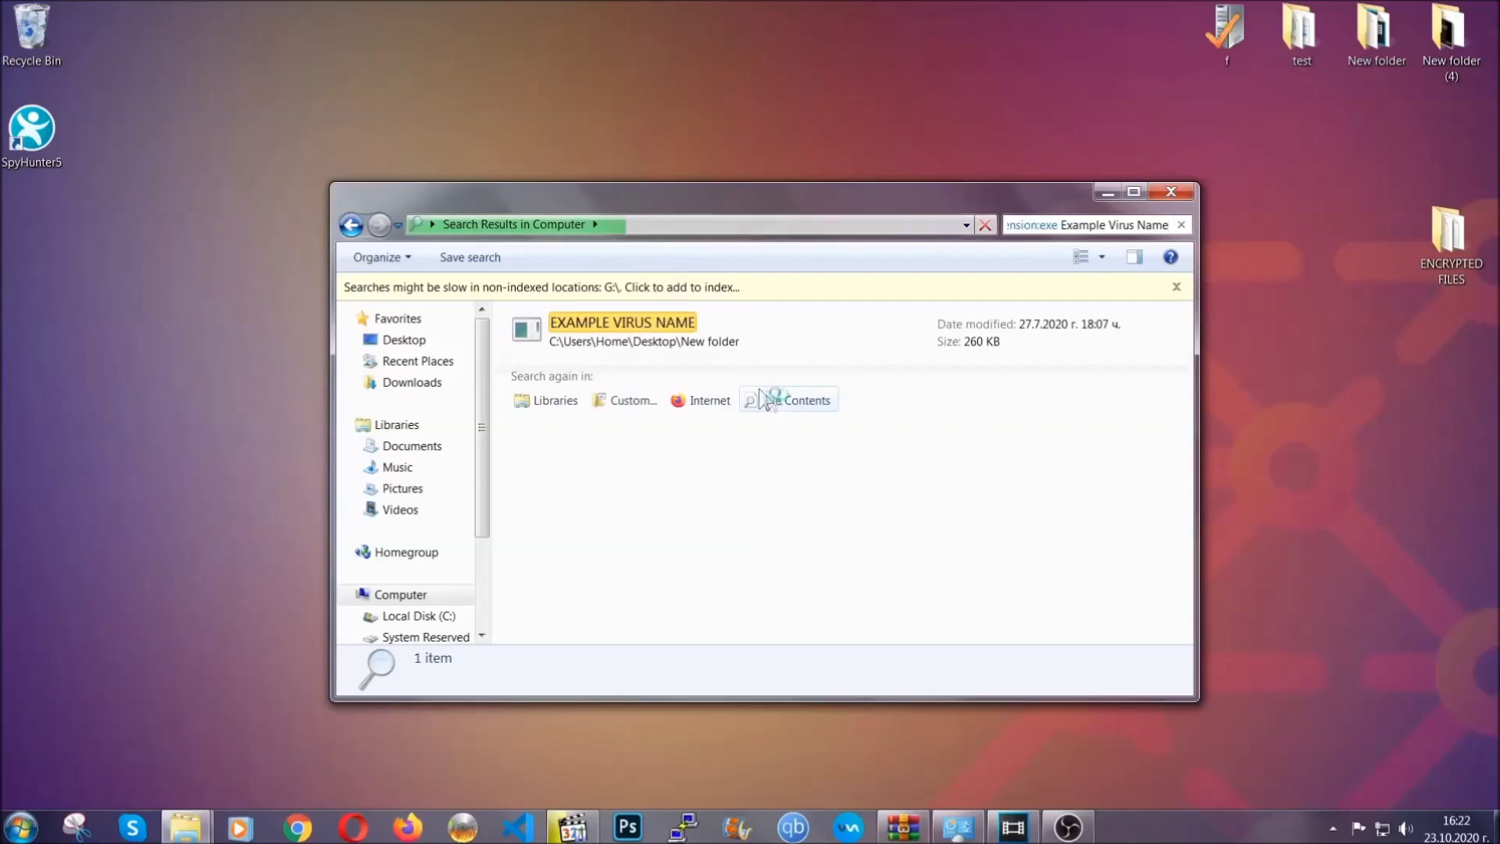
Step: Delete the found EXAMPLE VIRUS NAME file to the Recycle Bin and close the search window
{"action": "left_click", "coordinate": [656, 319]}
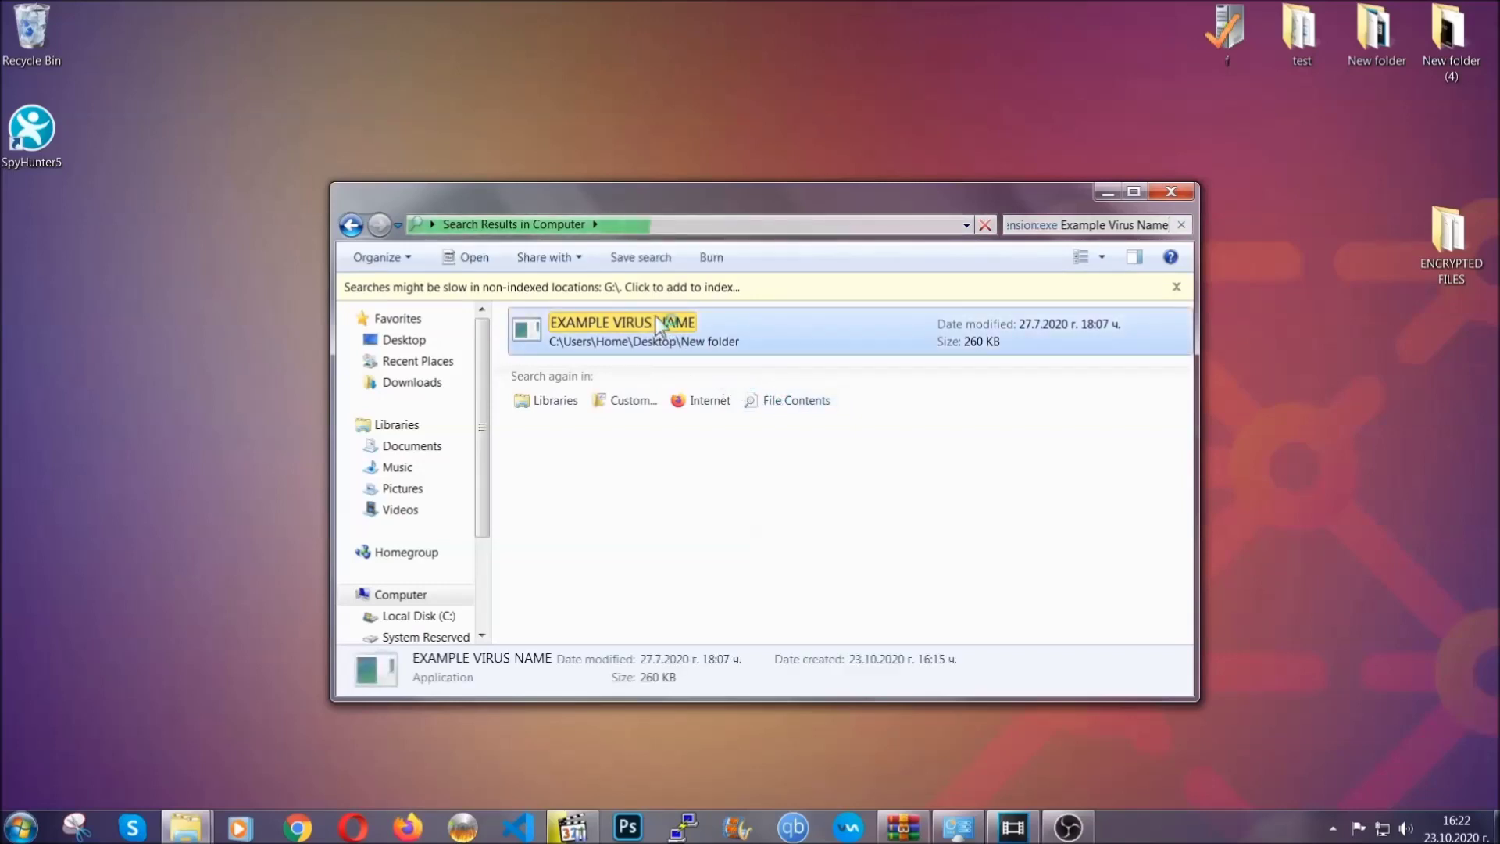
{"action": "right_click", "coordinate": [657, 320]}
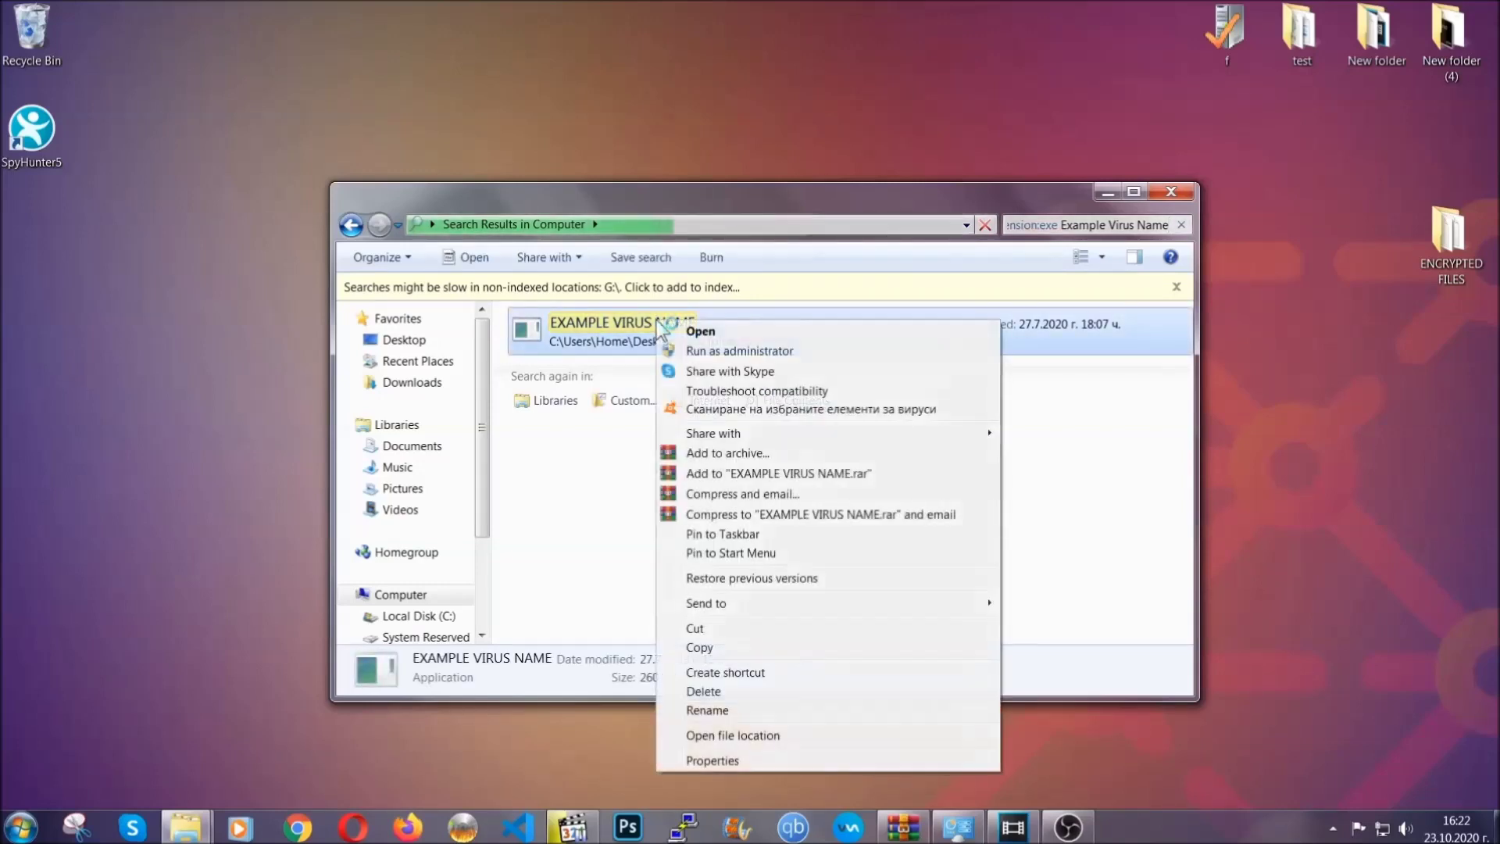
{"action": "left_click", "coordinate": [723, 691]}
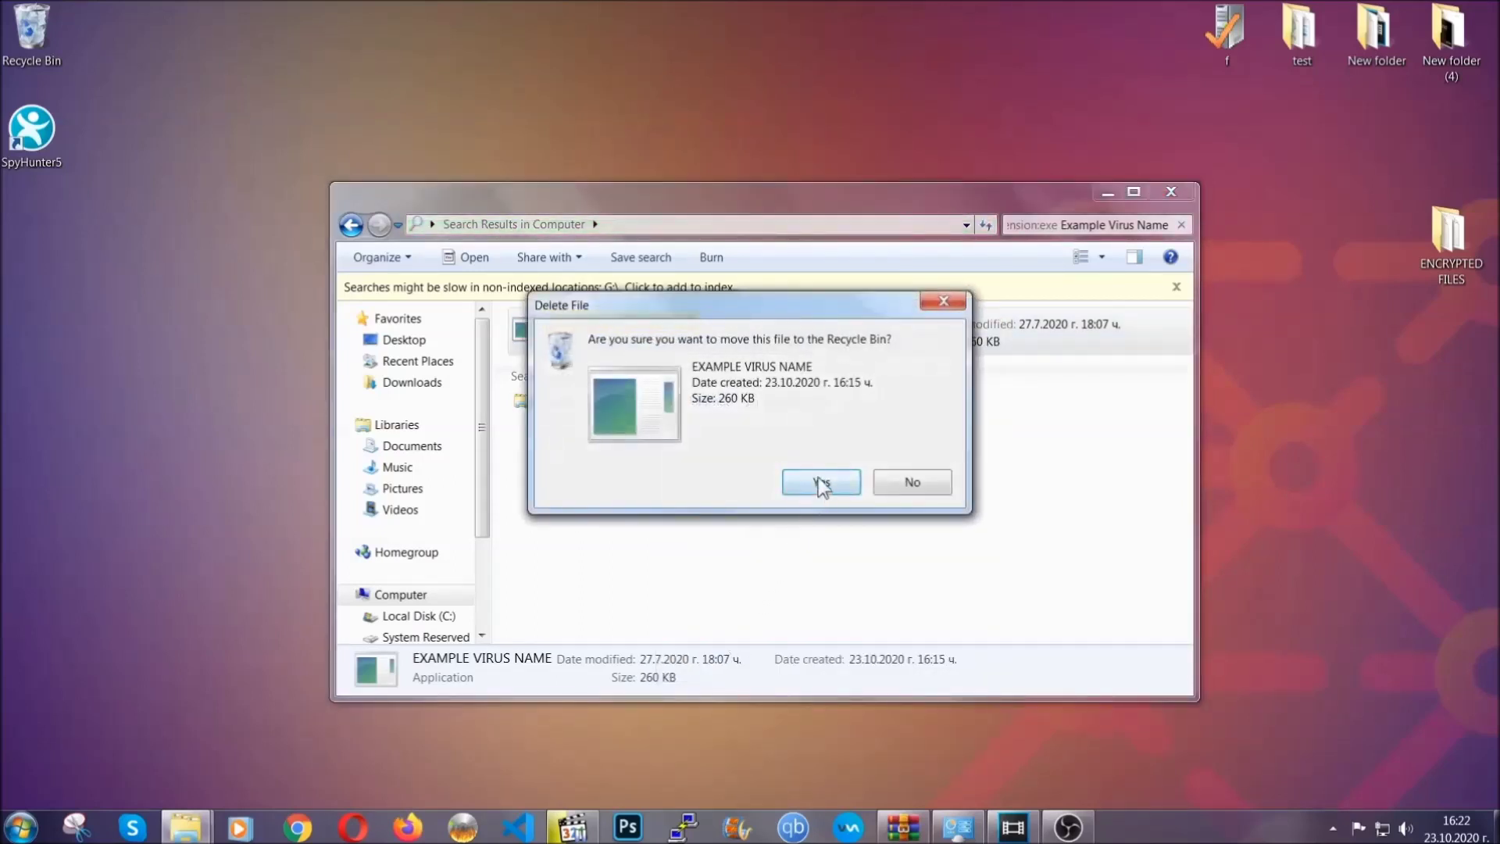
{"action": "left_click", "coordinate": [820, 481]}
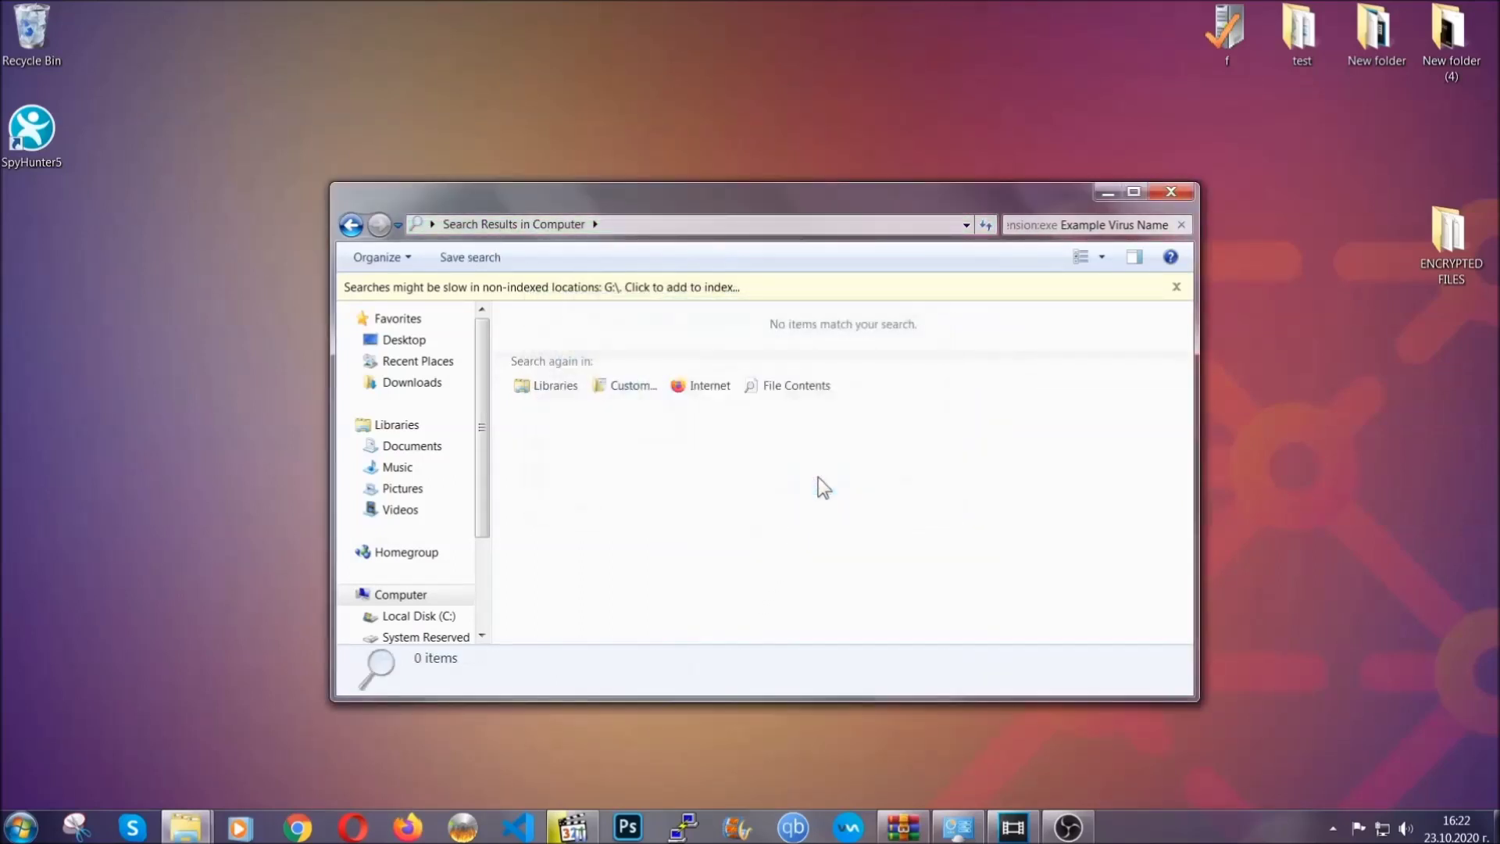
{"action": "left_click", "coordinate": [1172, 191]}
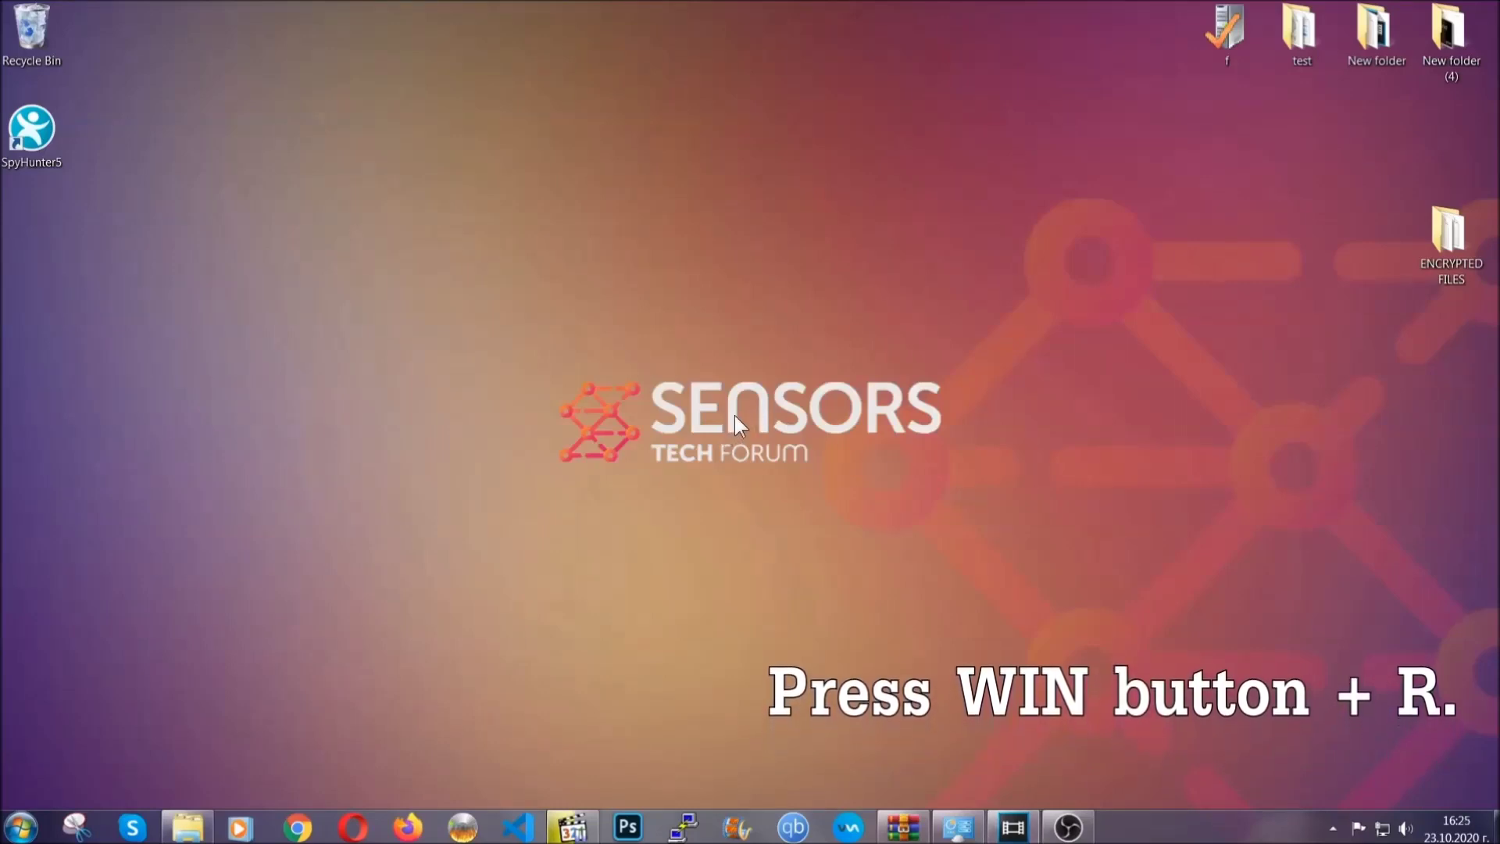
Step: Launch REGEDIT from the Run dialog, replacing the remembered cmd command
{"action": "key", "text": "super+r"}
{"action": "left_click", "coordinate": [156, 707]}
{"action": "left_click_drag", "start_coordinate": [141, 710], "coordinate": [19, 706]}
{"action": "type", "text": "REGEDIT"}
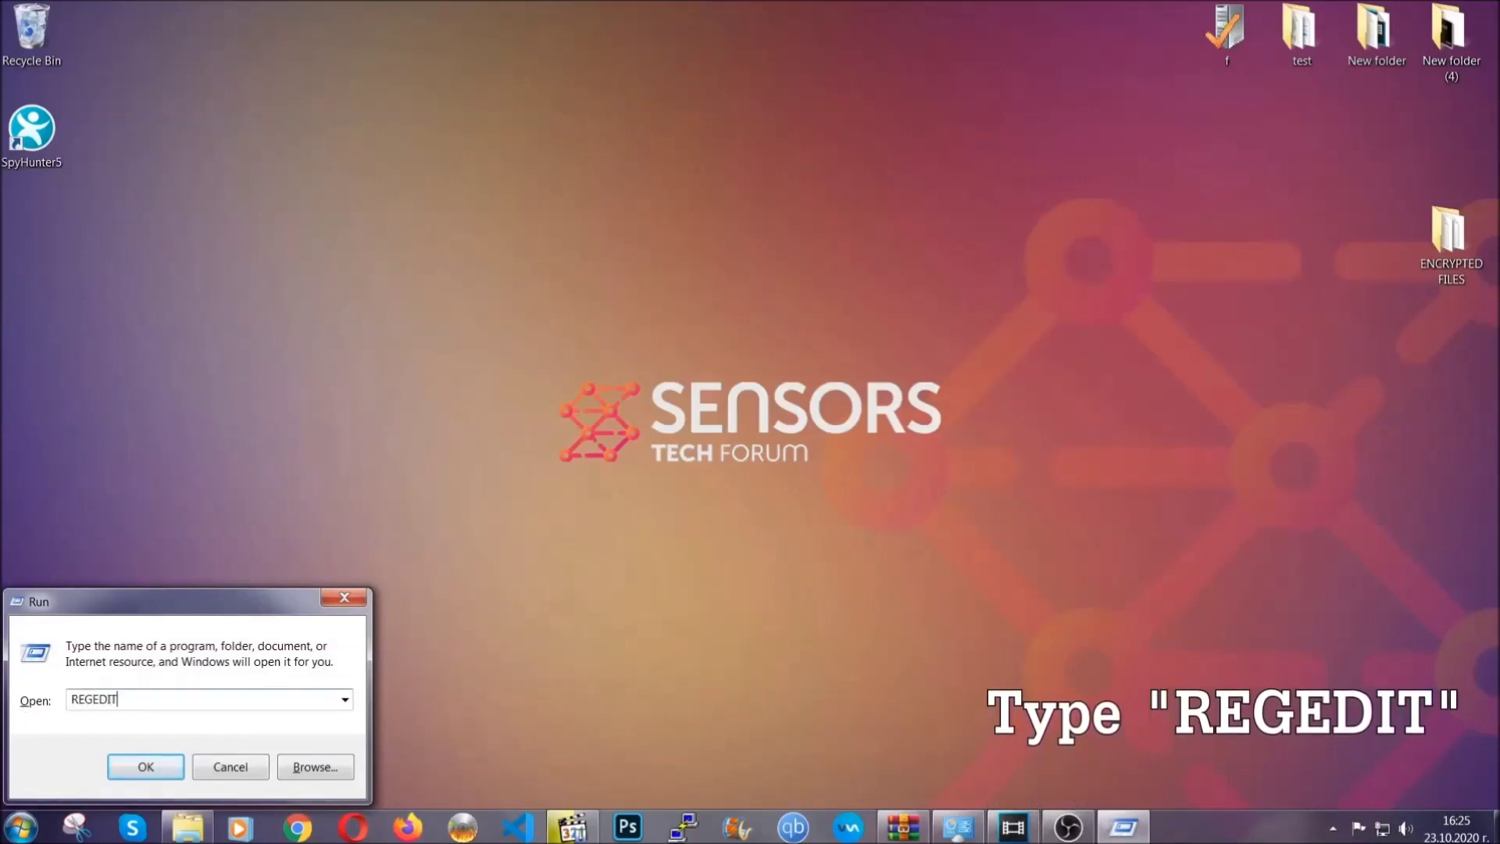
{"action": "left_click", "coordinate": [129, 764]}
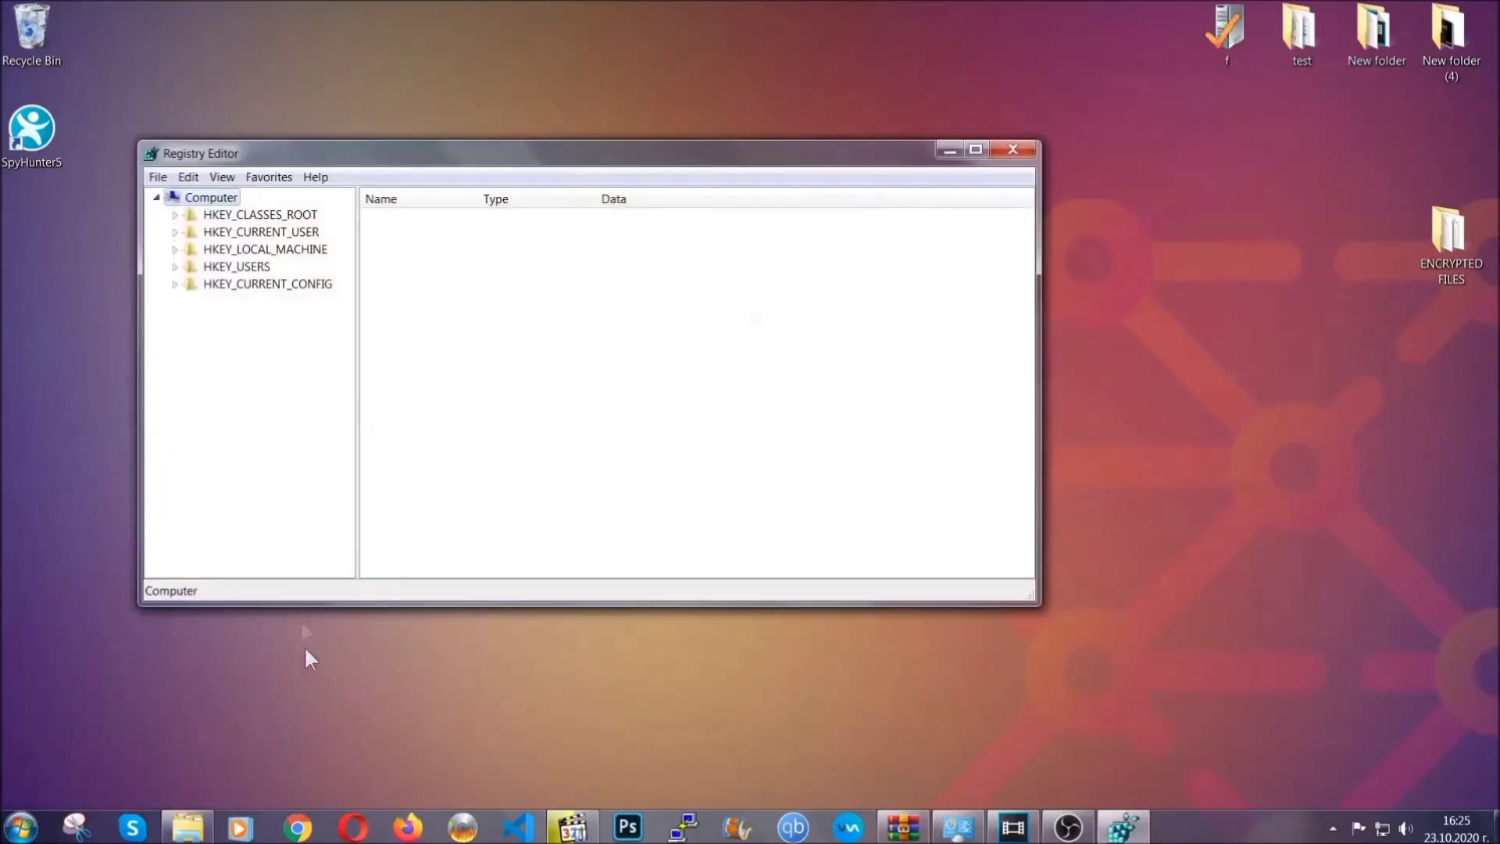
Step: Export the entire registry as BACKUP on the Desktop, then reposition the Registry Editor window
{"action": "left_click", "coordinate": [159, 179]}
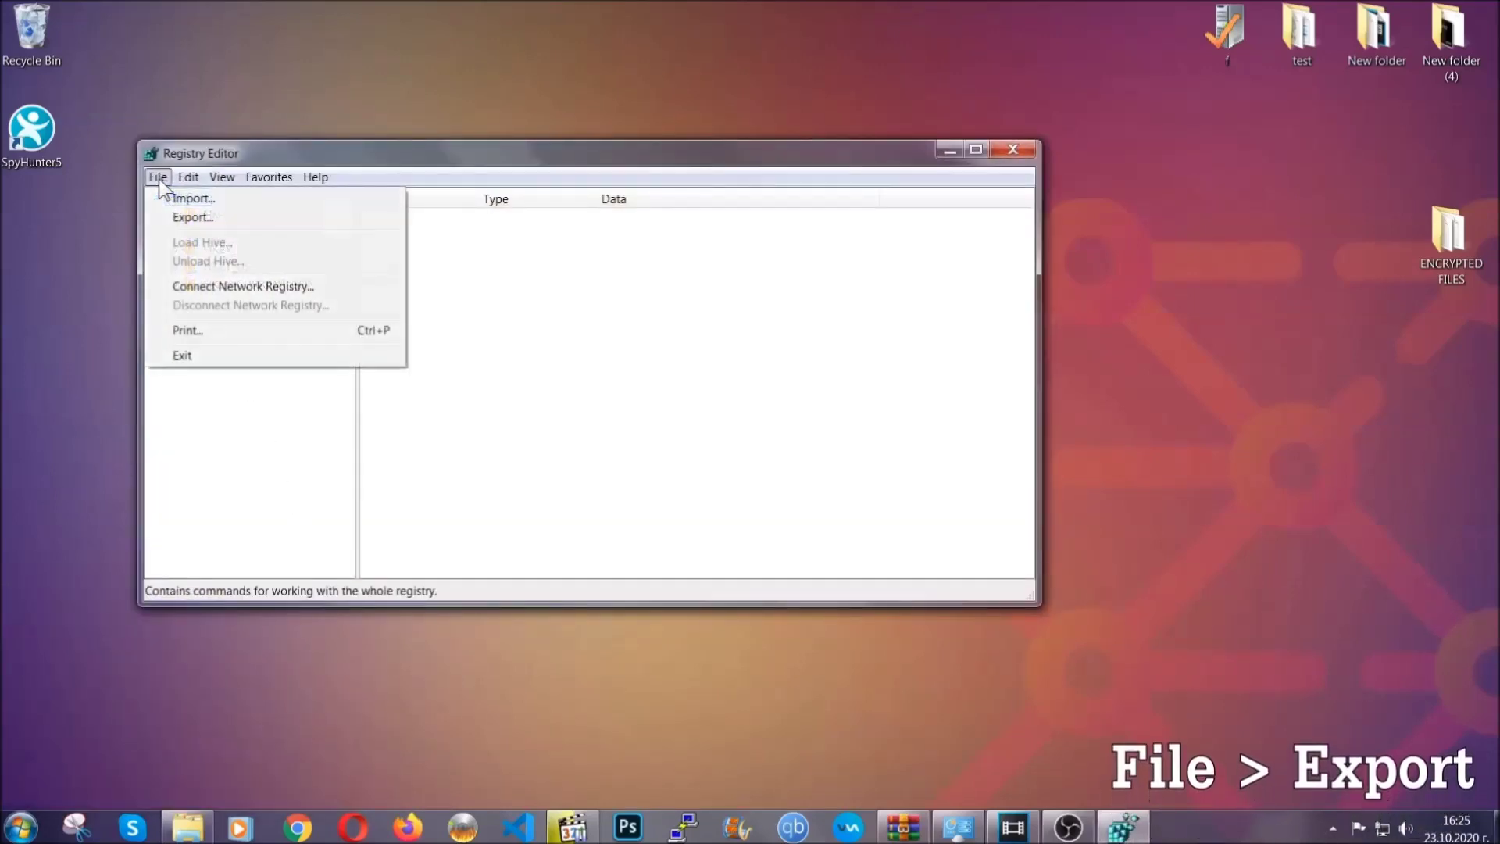
{"action": "left_click", "coordinate": [194, 216]}
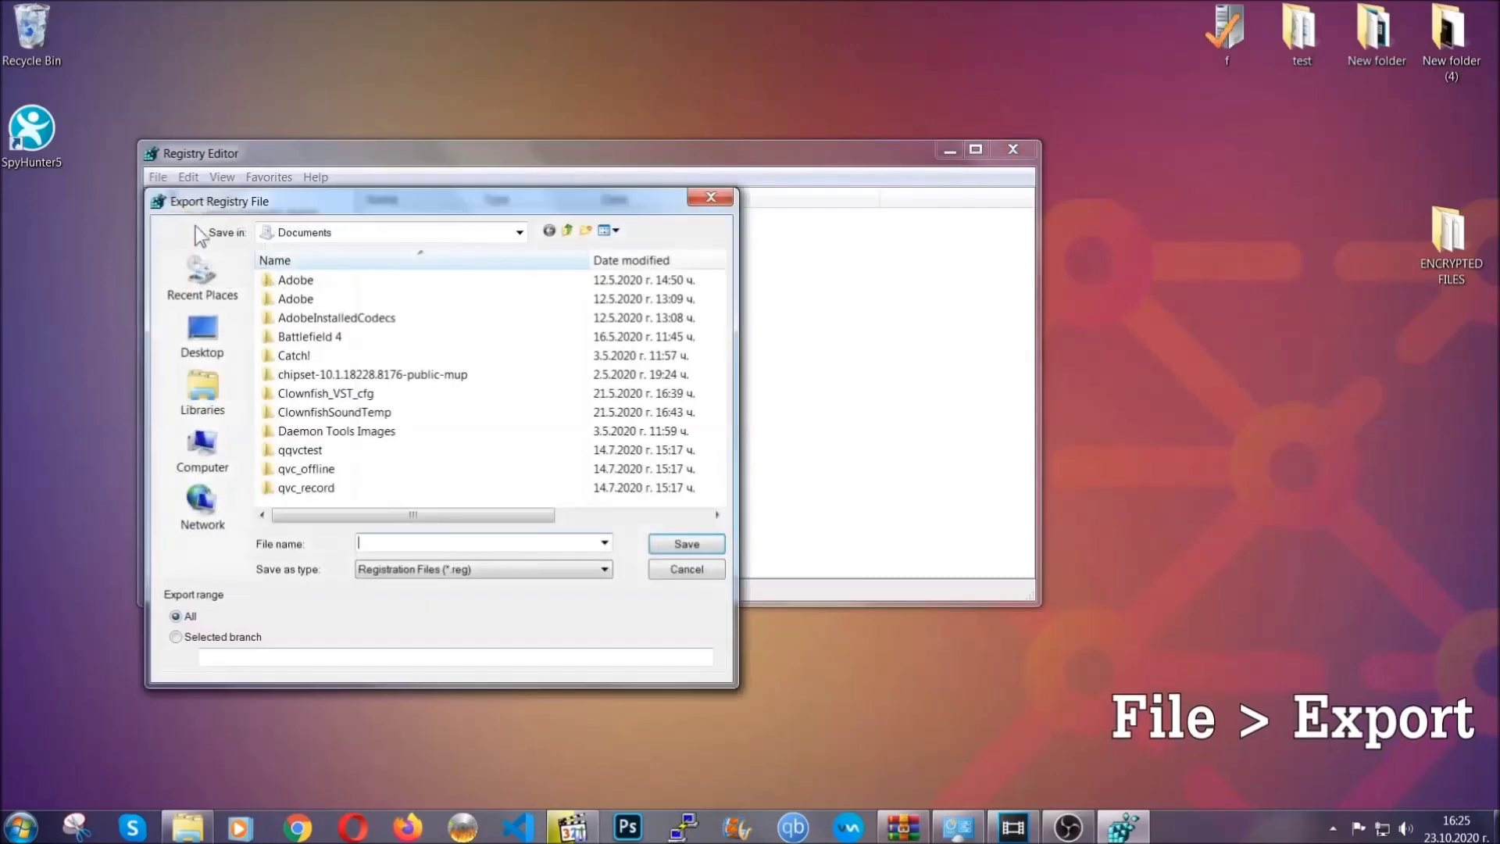
{"action": "left_click", "coordinate": [194, 329]}
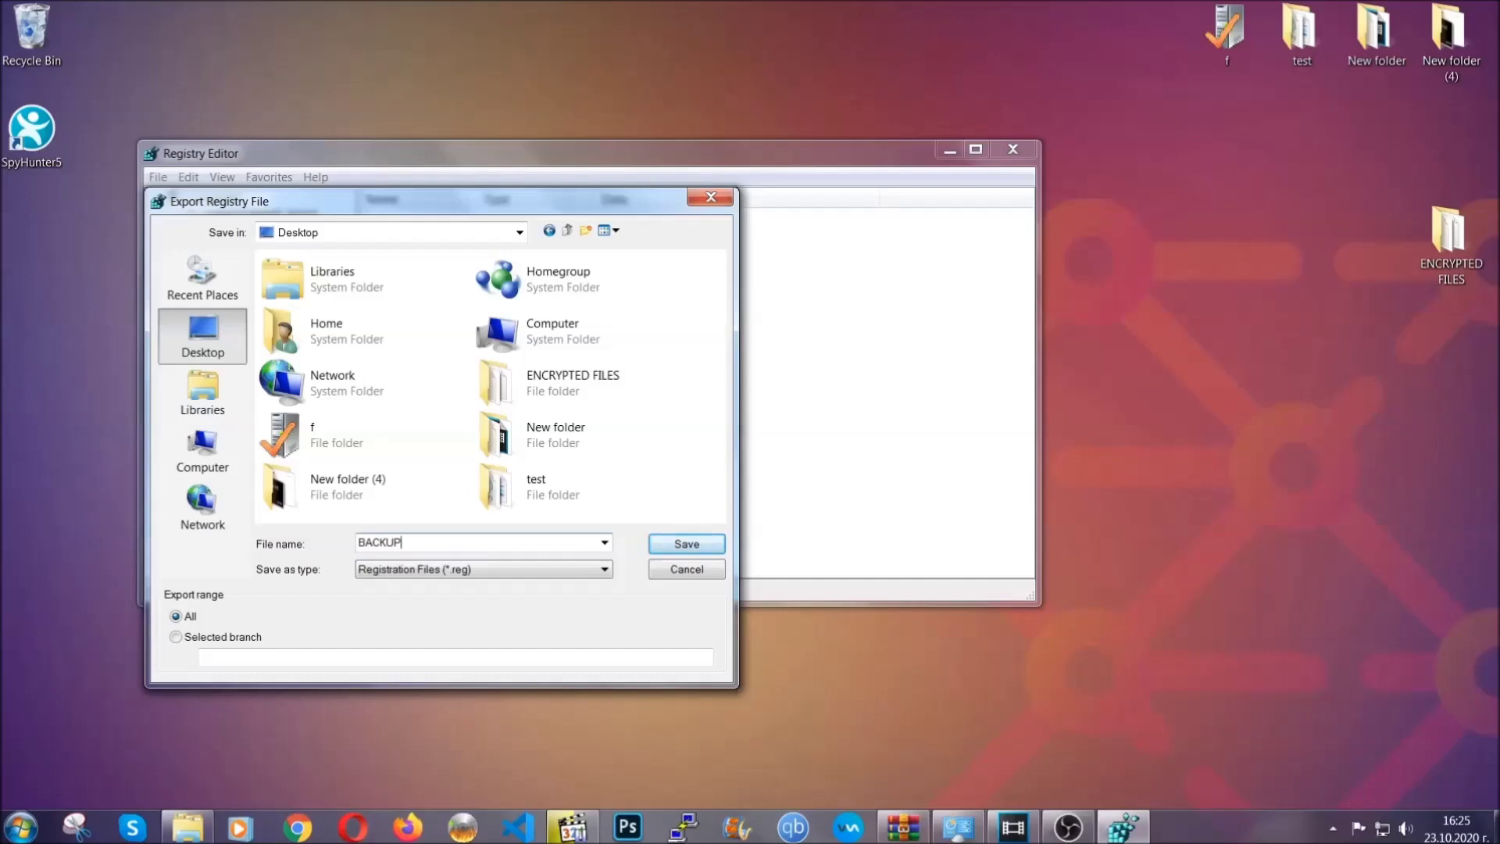
{"action": "left_click", "coordinate": [677, 547]}
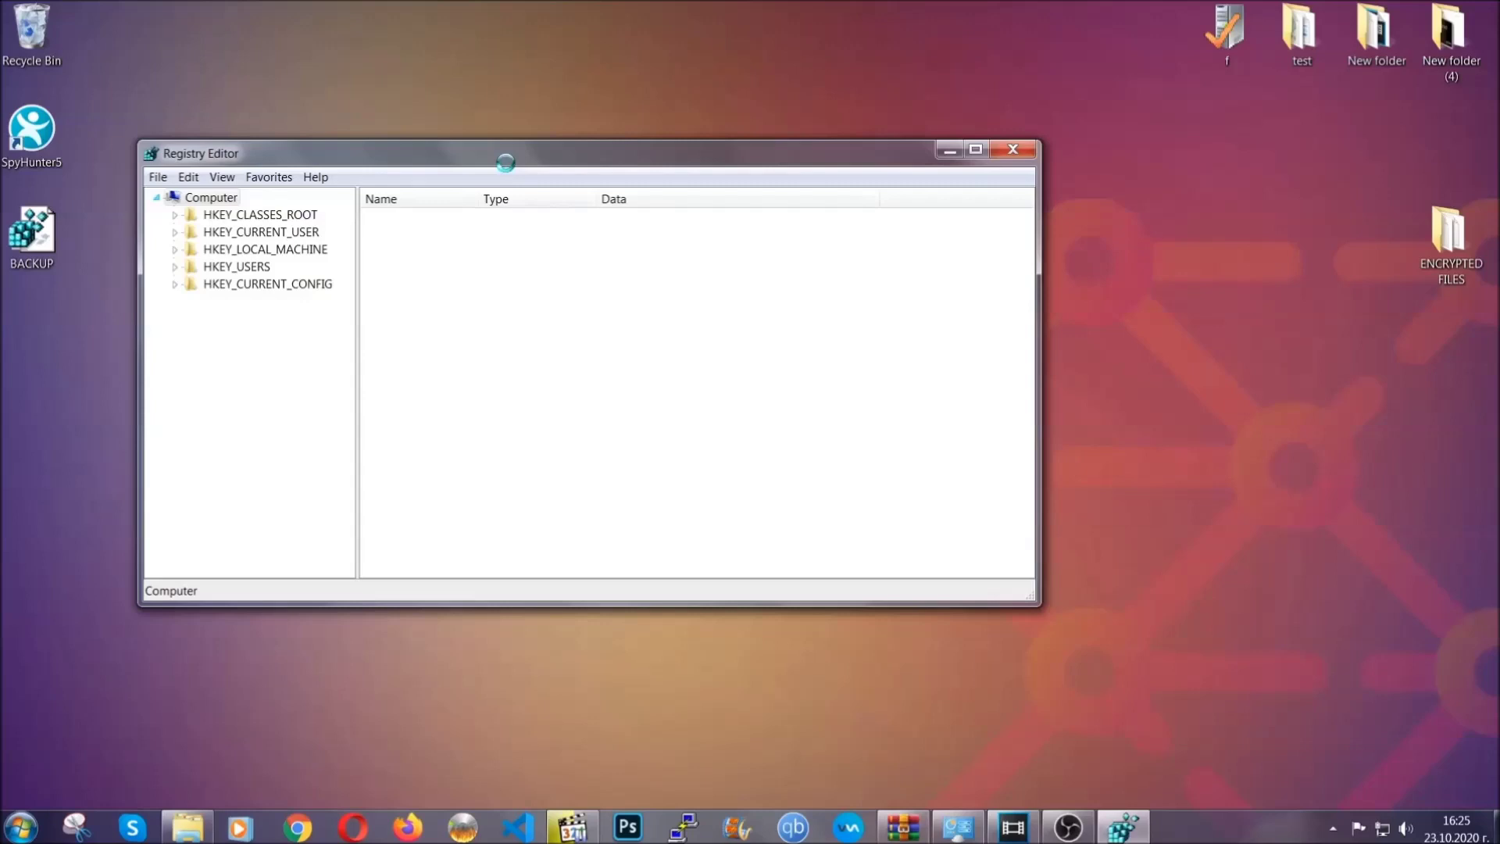
{"action": "left_click_drag", "start_coordinate": [505, 163], "coordinate": [653, 211]}
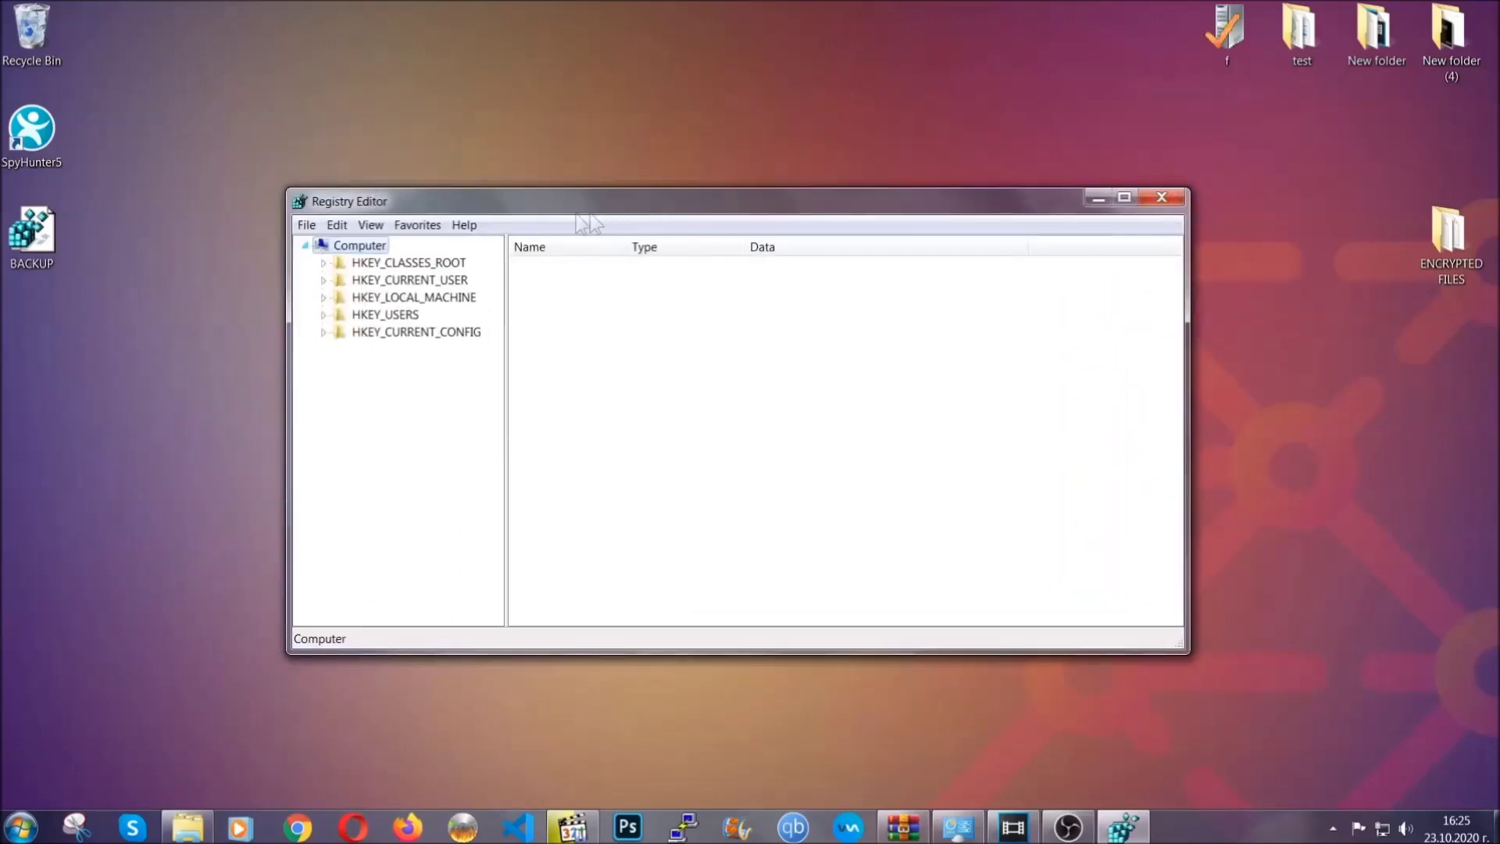
{"action": "left_click", "coordinate": [306, 226]}
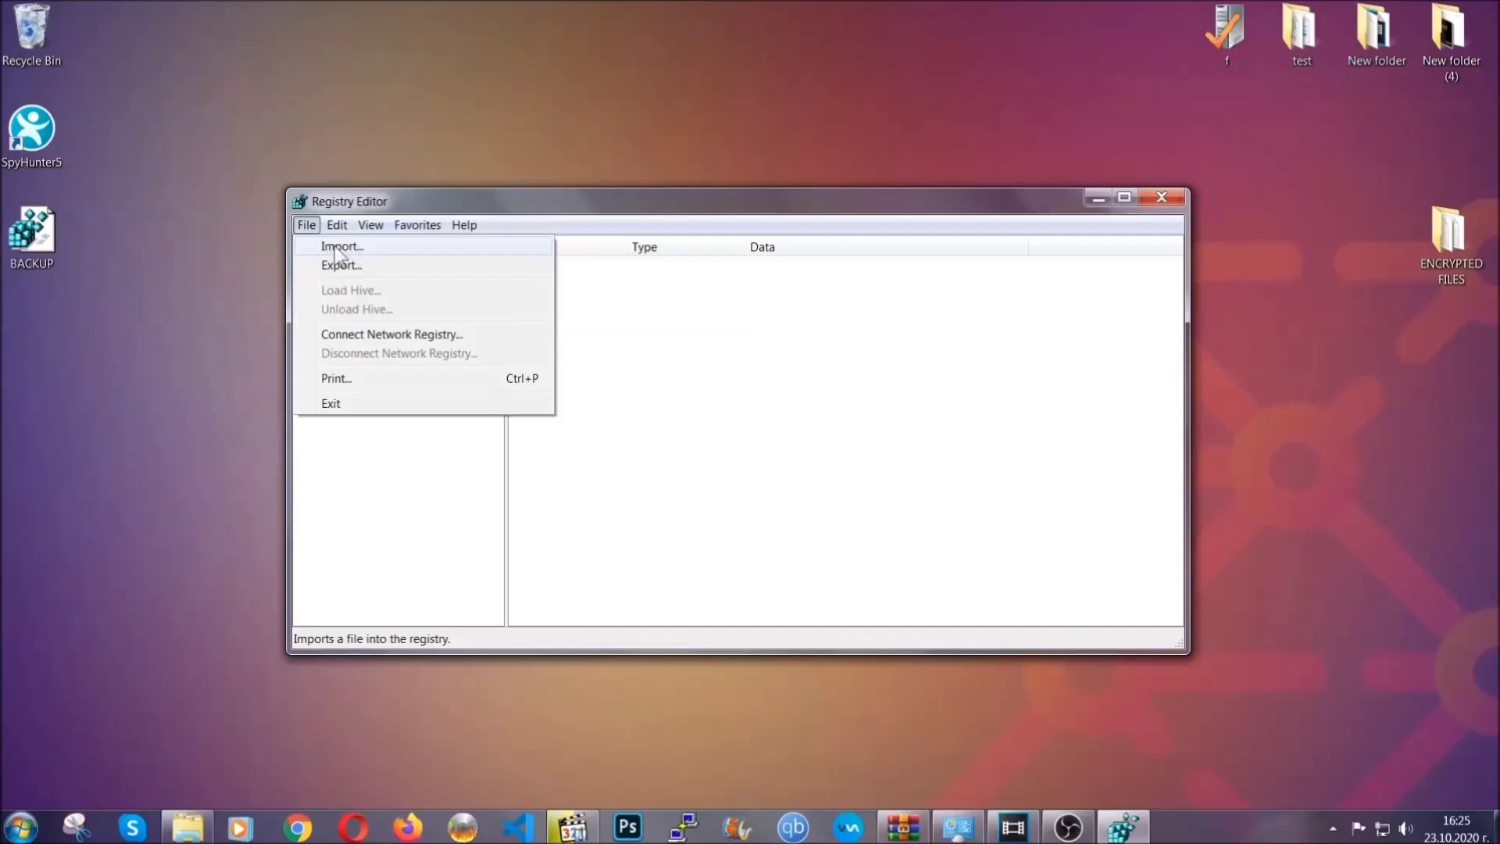
{"action": "left_click", "coordinate": [307, 225]}
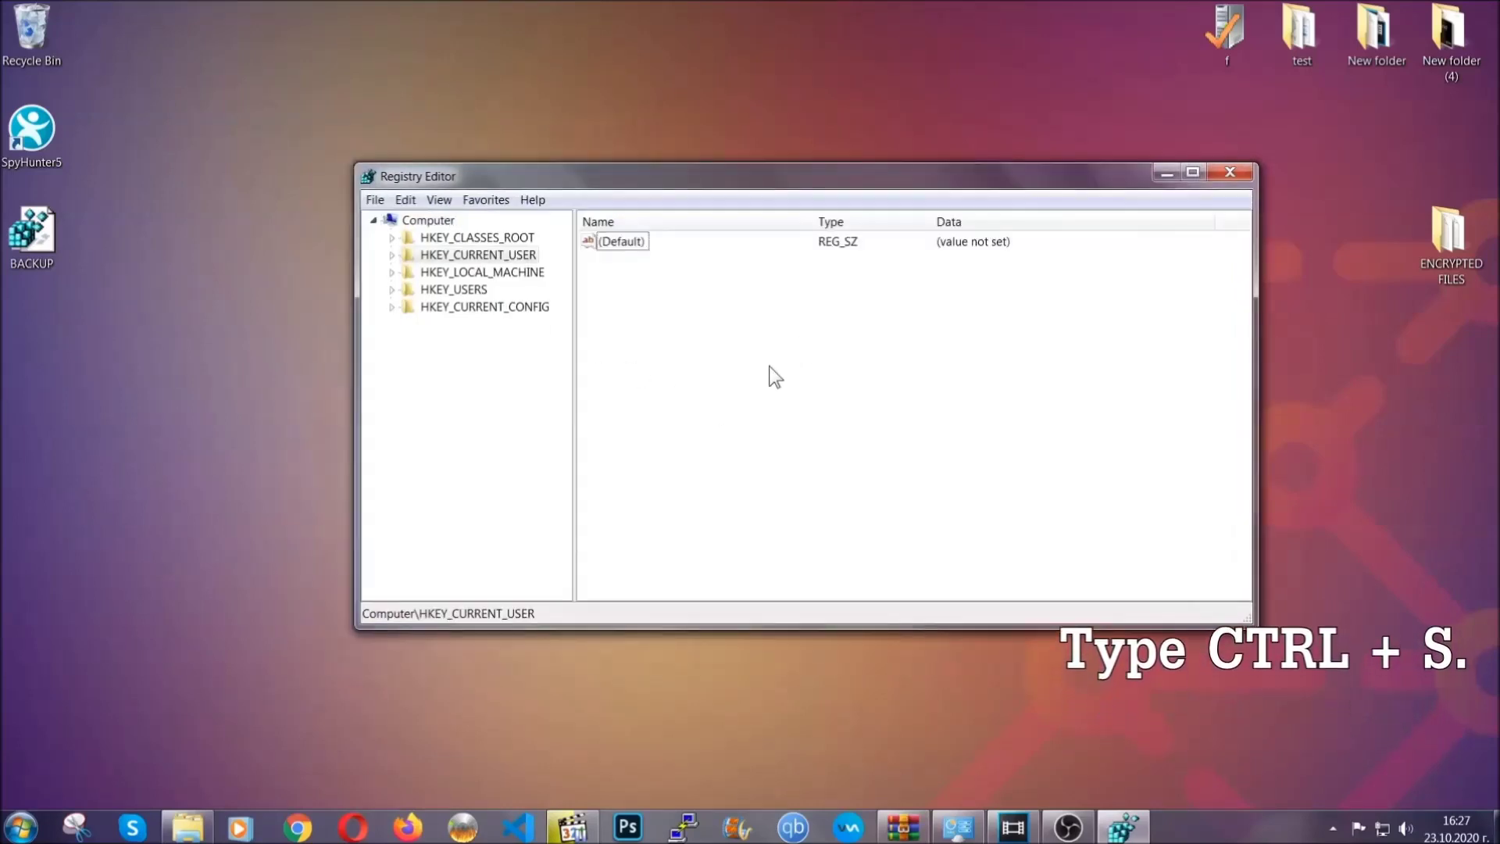
Step: Search the registry for RunOnce, then select the neighbouring Run key to view its values
{"action": "key", "text": "ctrl+f"}
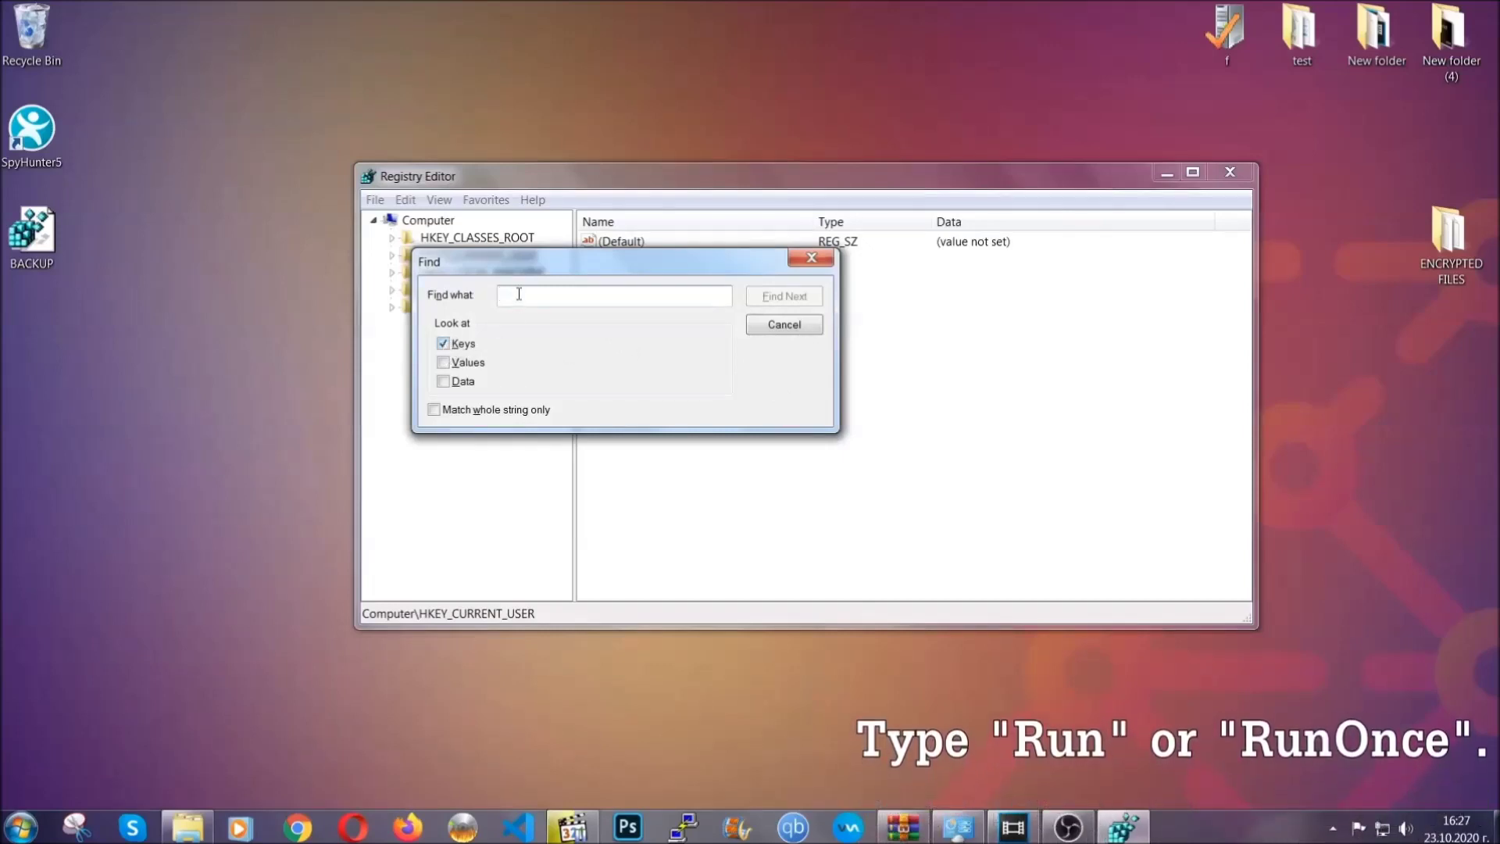
{"action": "type", "text": "RunO"}
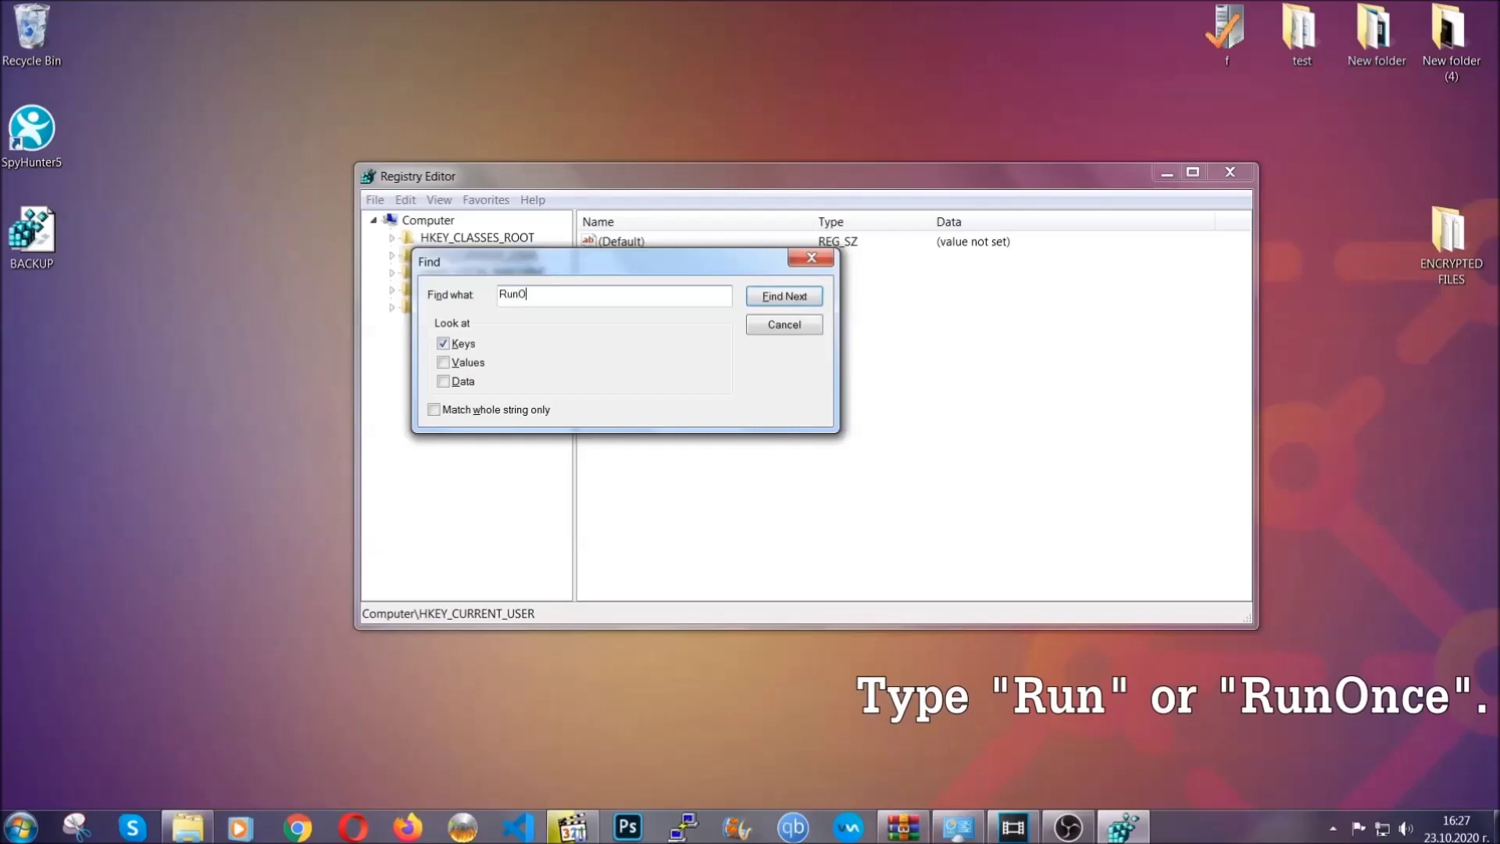
{"action": "type", "text": "nce"}
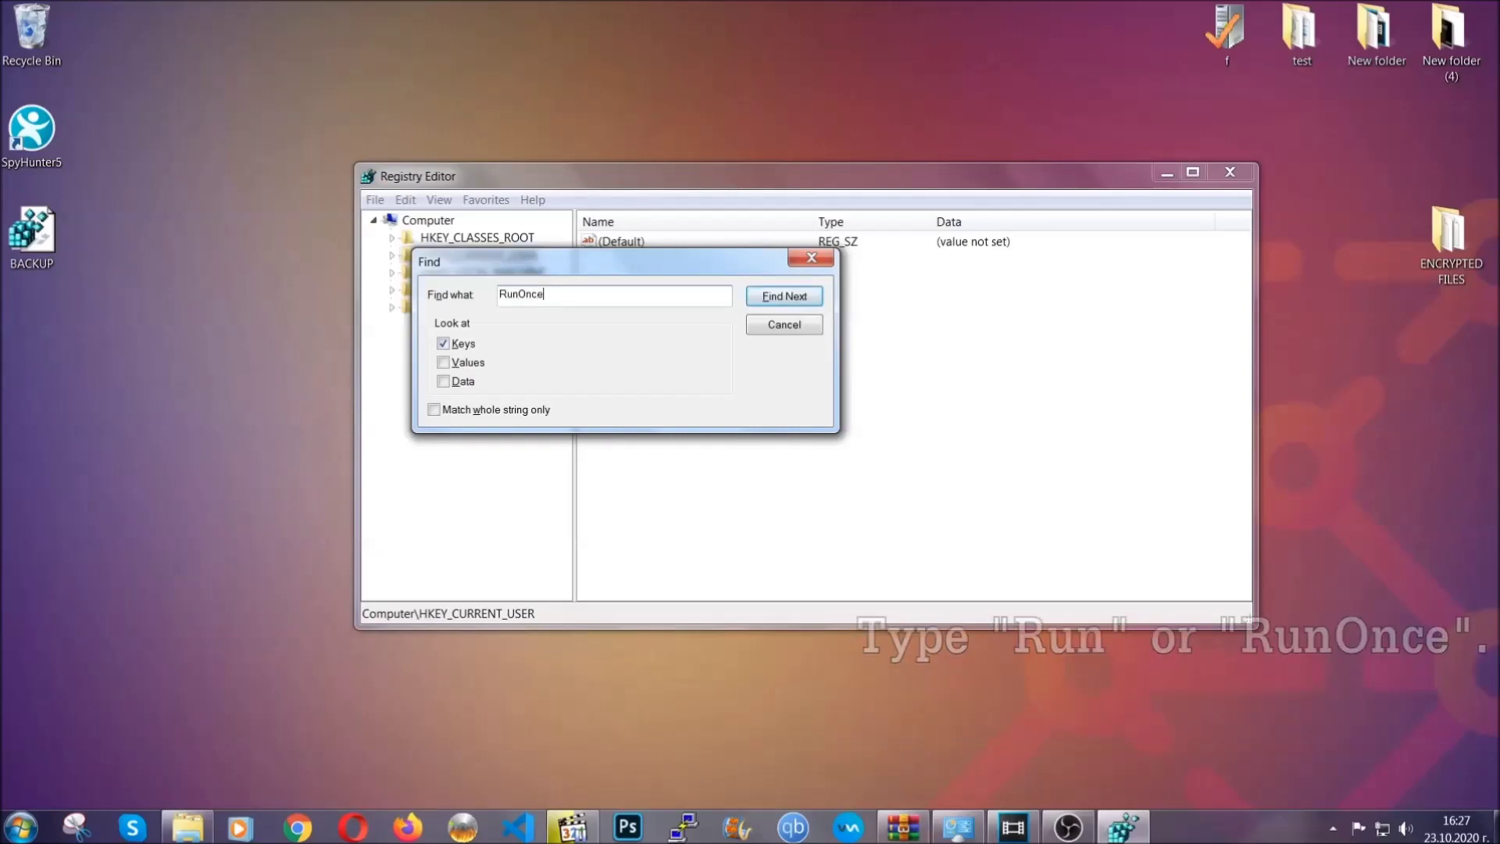
{"action": "left_click", "coordinate": [800, 299]}
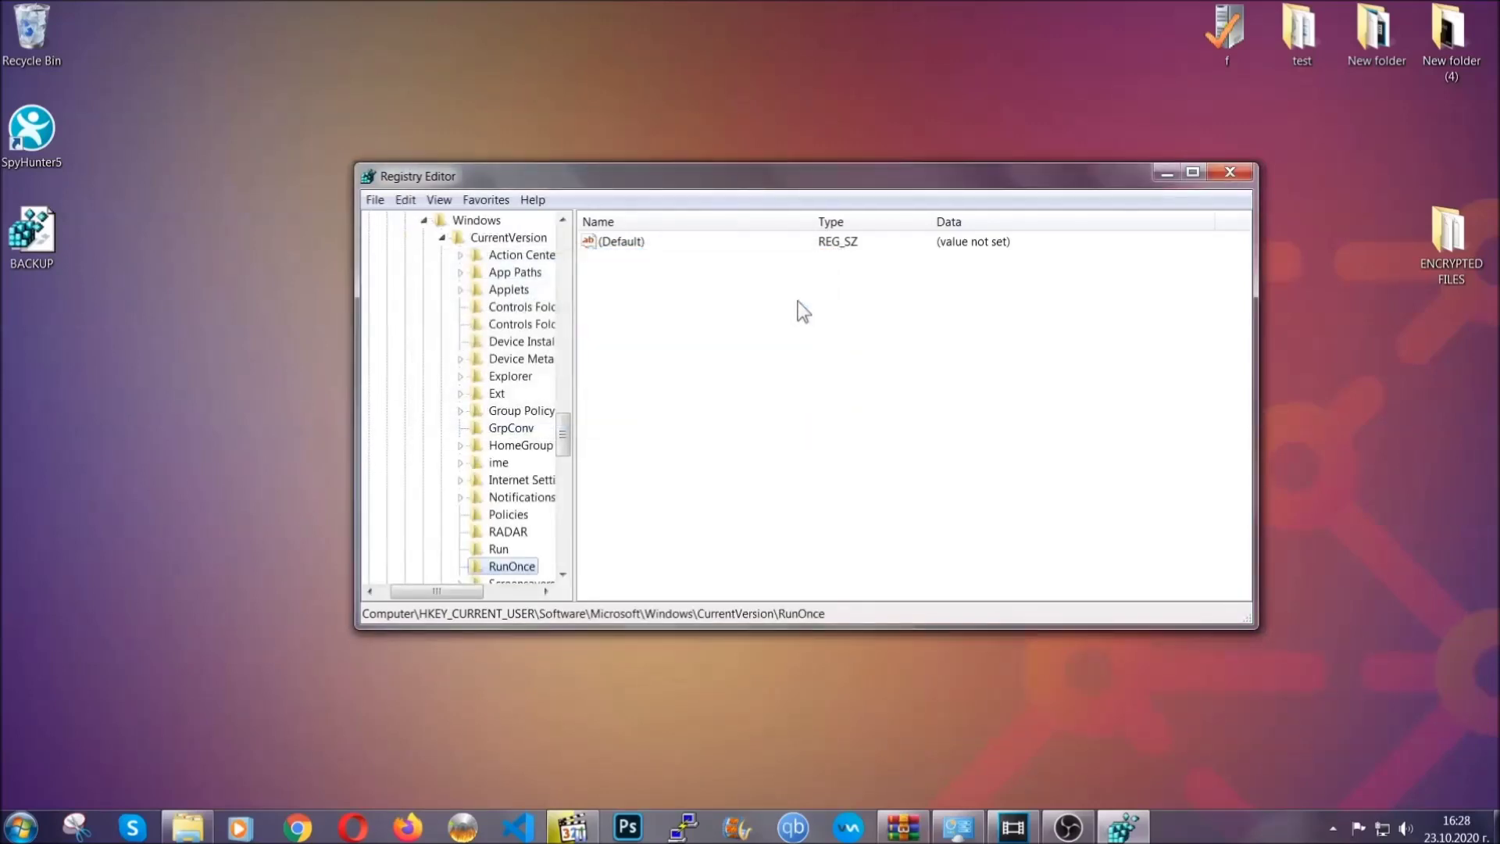
{"action": "left_click_drag", "start_coordinate": [563, 434], "coordinate": [564, 449]}
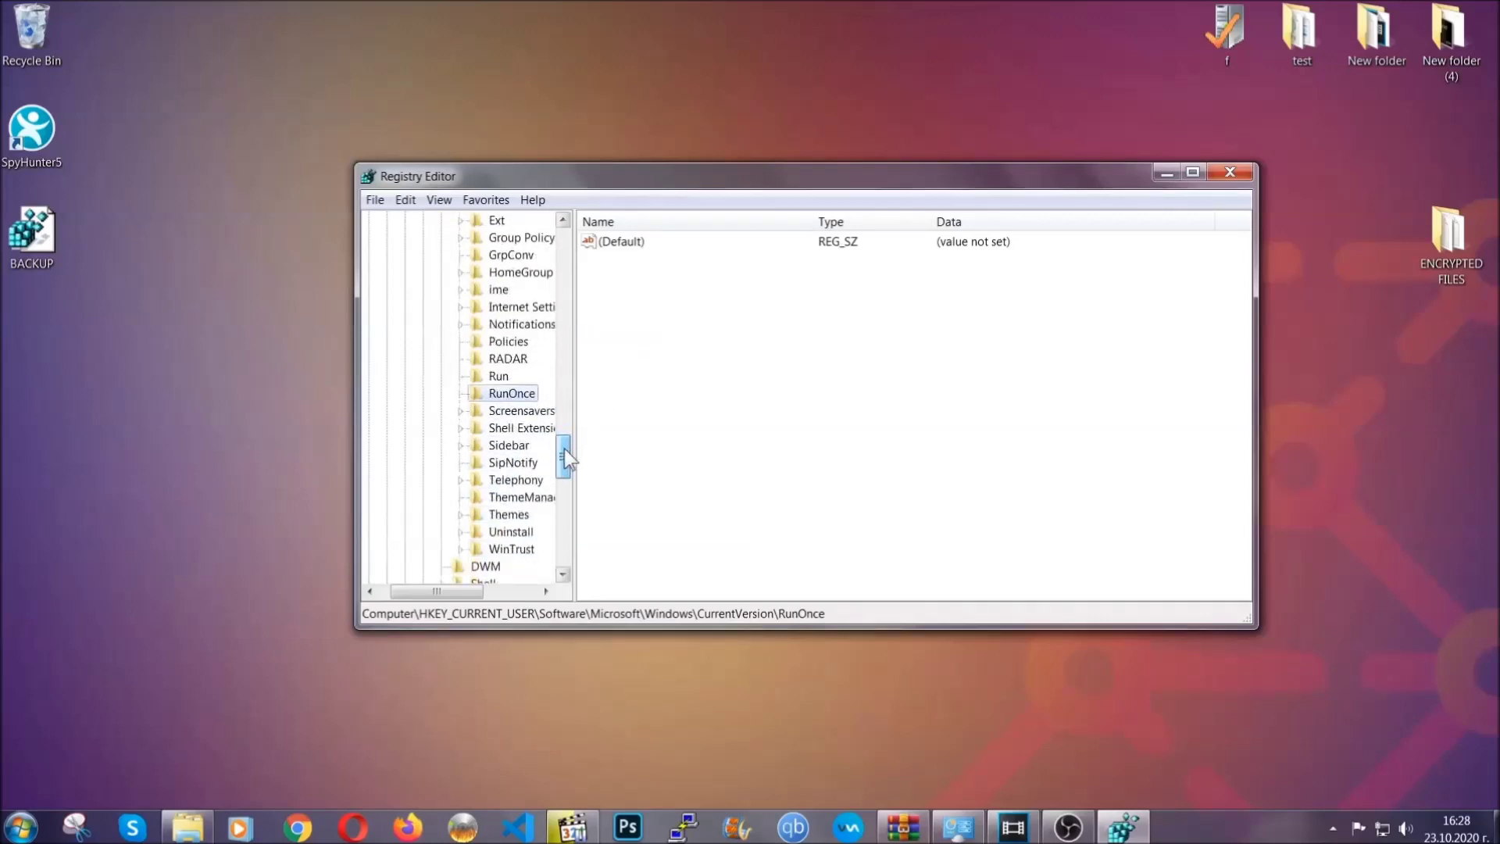
{"action": "left_click", "coordinate": [498, 377]}
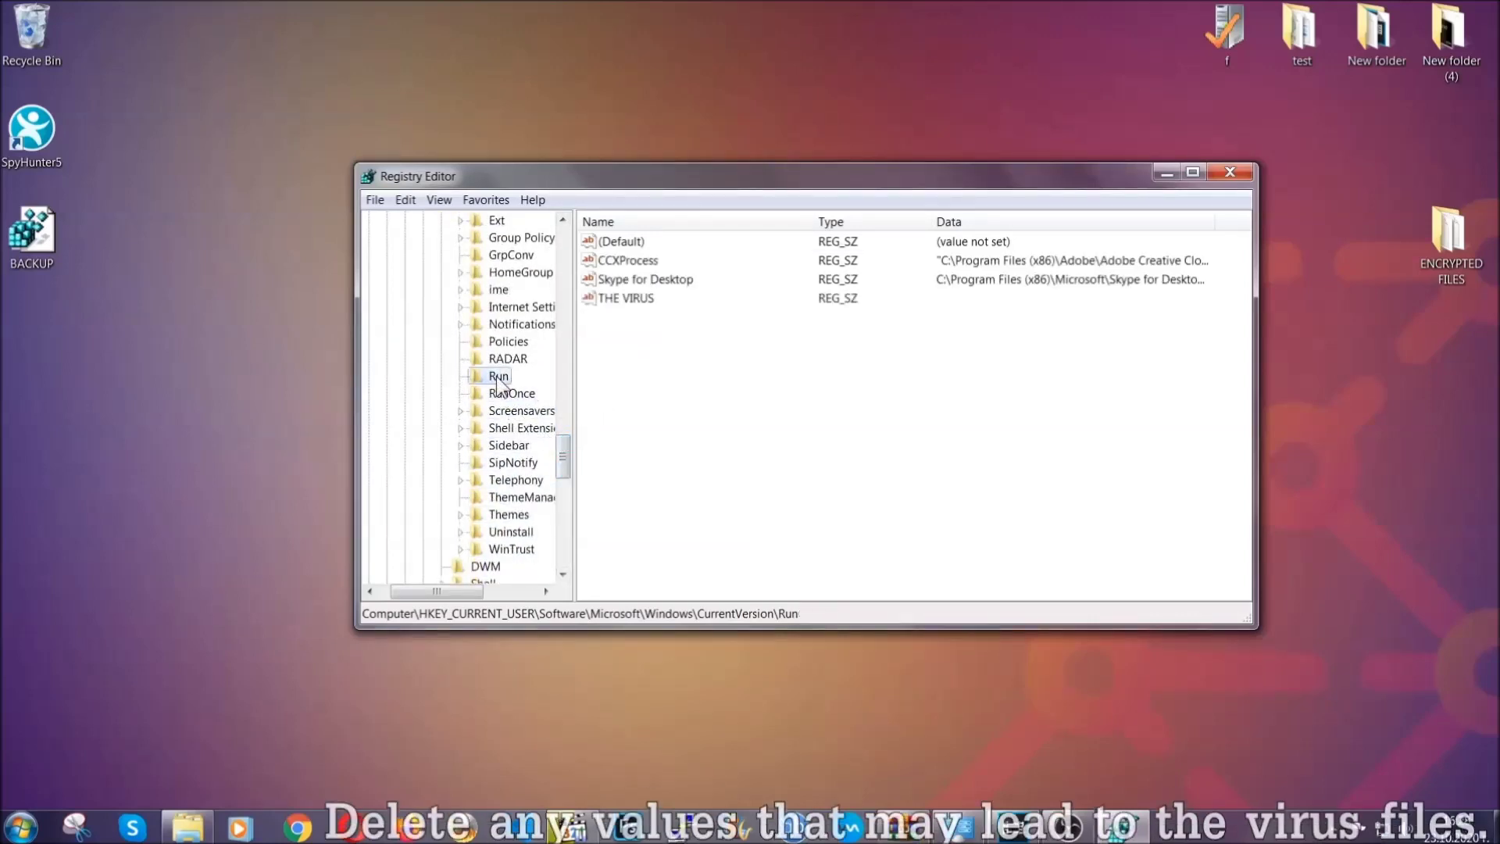
Step: Delete the THE VIRUS value from the Run key and bring the Chrome recovery article forward
{"action": "left_click", "coordinate": [616, 301]}
{"action": "right_click", "coordinate": [616, 300]}
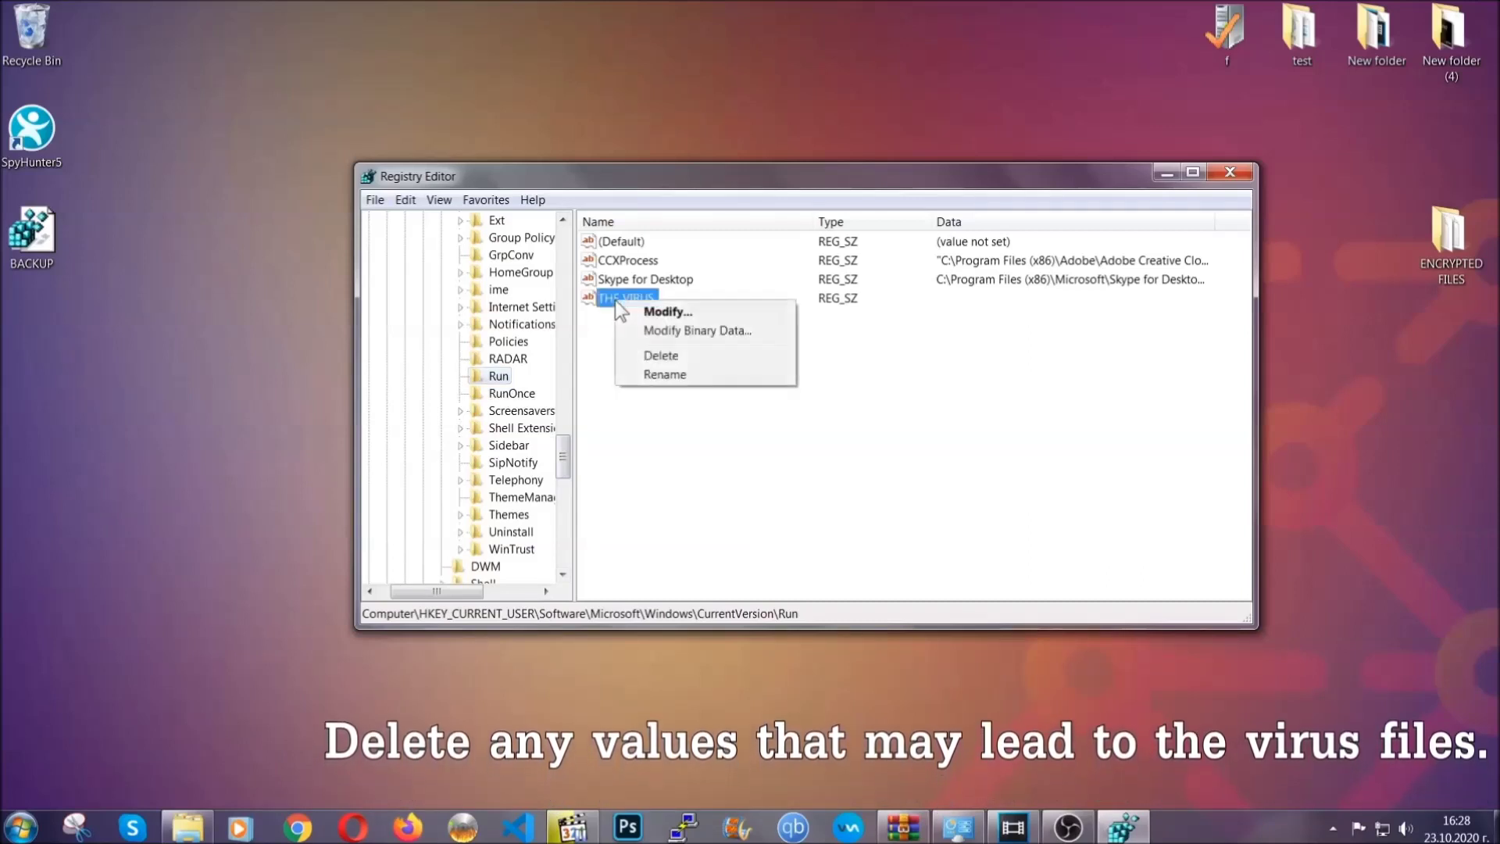
{"action": "left_click", "coordinate": [647, 356]}
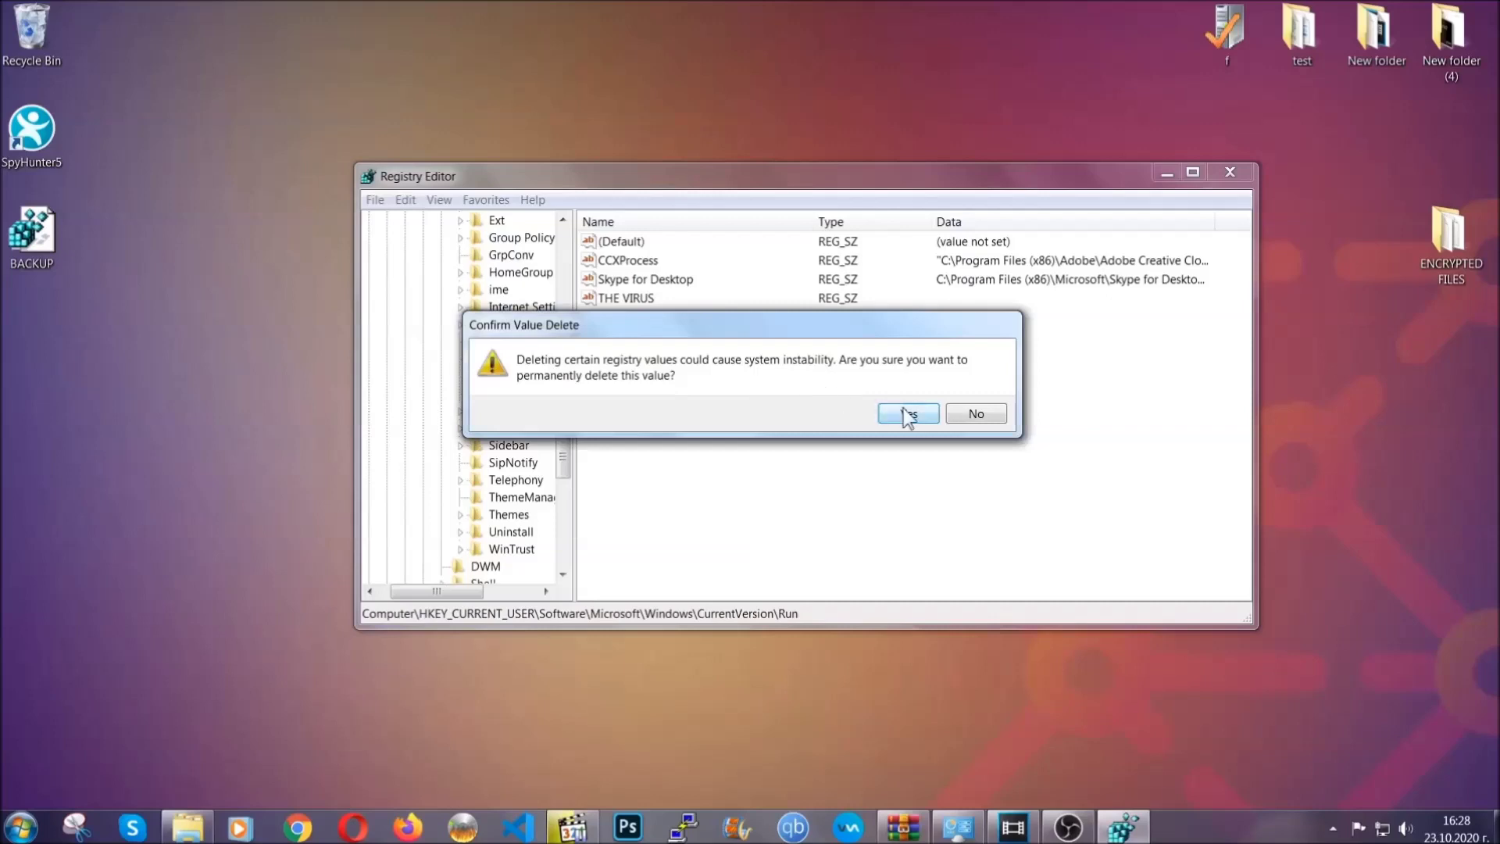
{"action": "left_click", "coordinate": [907, 414]}
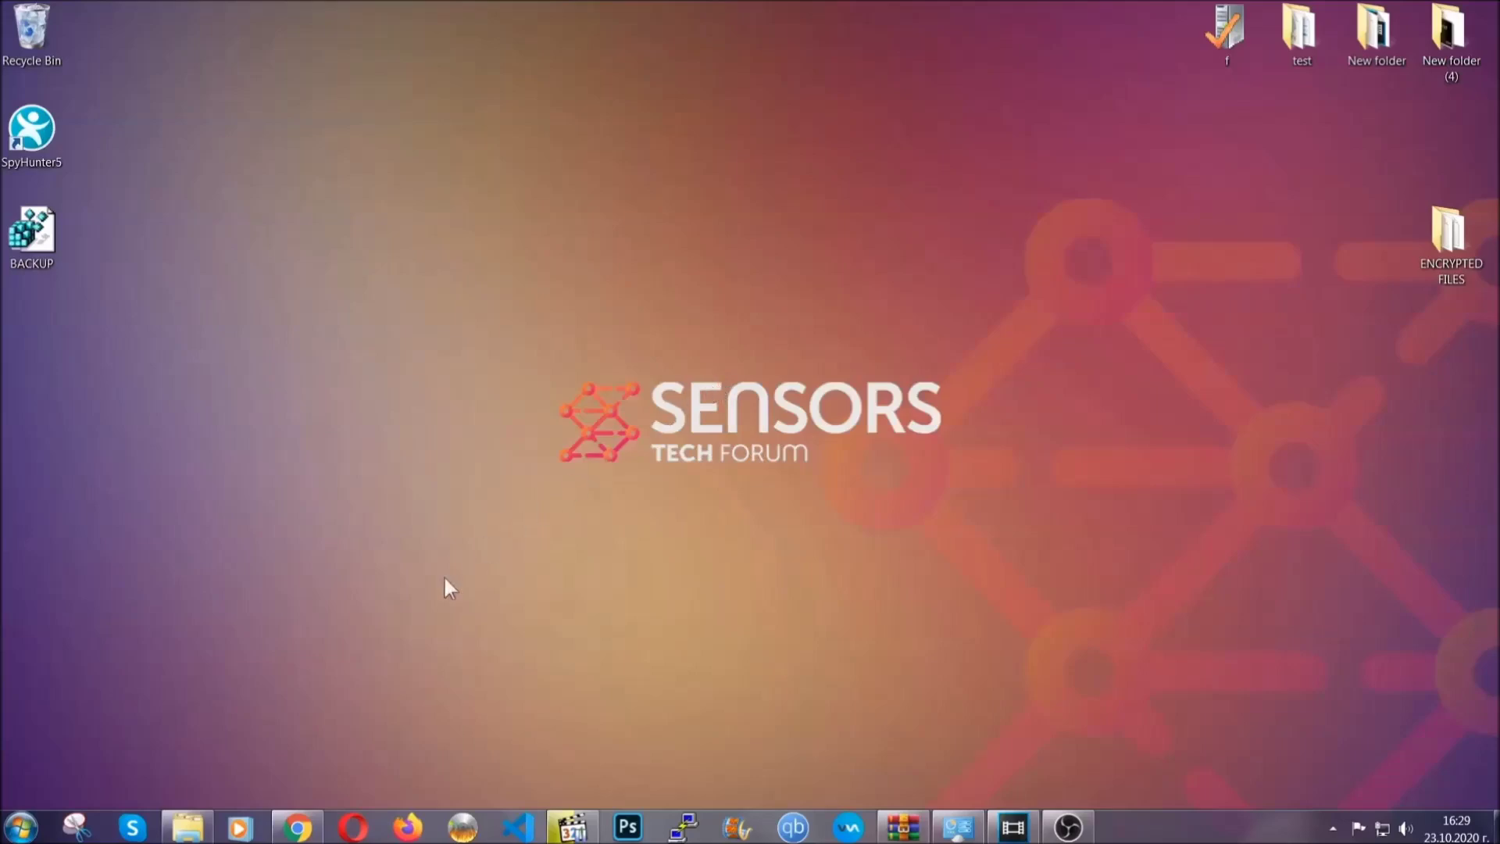
{"action": "left_click", "coordinate": [298, 831]}
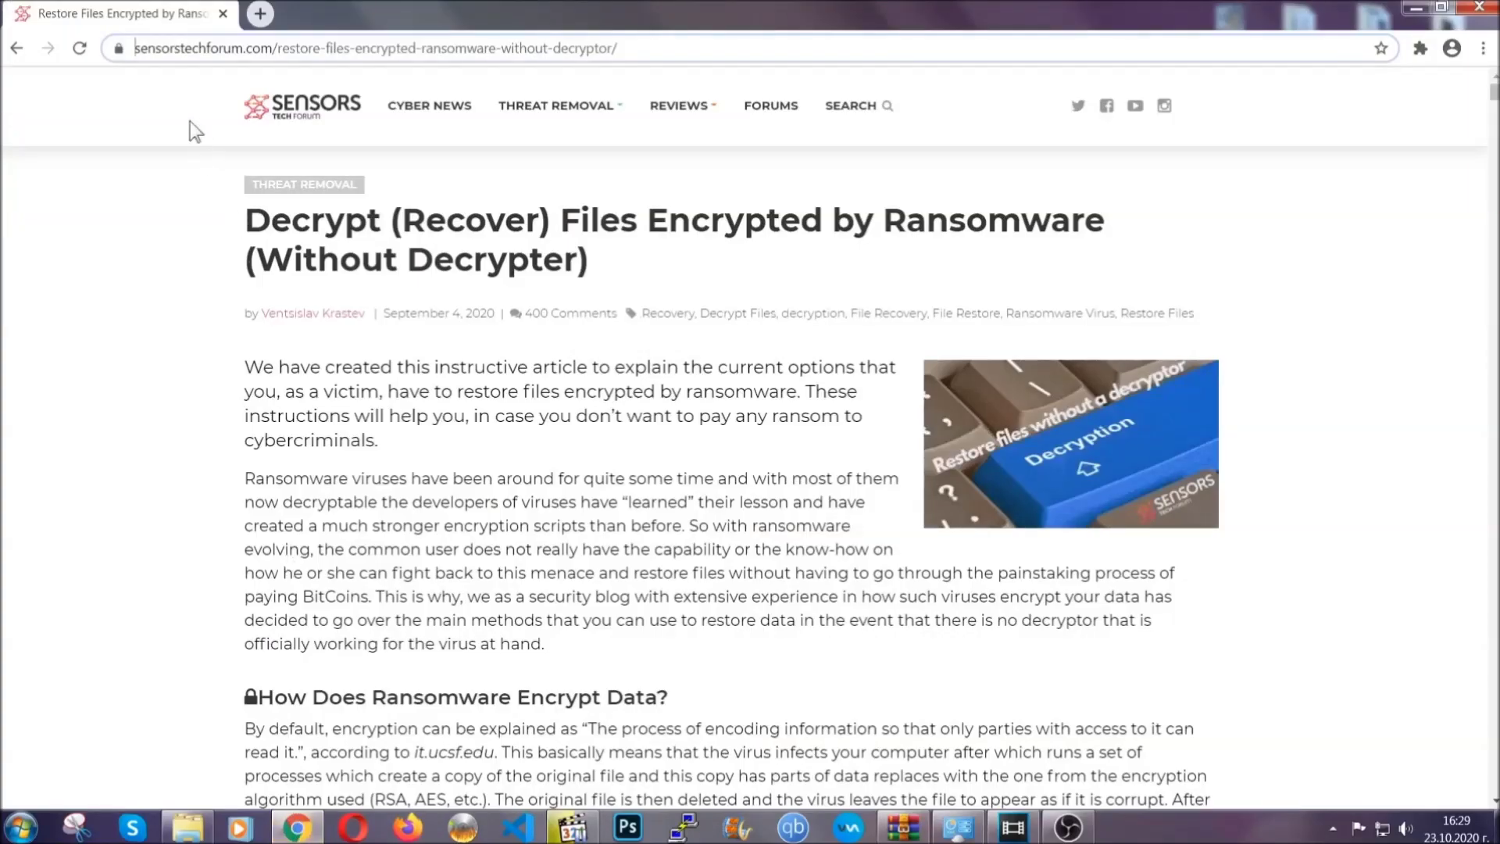
Step: On the SensorsTechForum recovery article, expand 'Method 2 - Restore Data via Windows Backup'
{"action": "left_click_drag", "start_coordinate": [134, 48], "coordinate": [677, 55]}
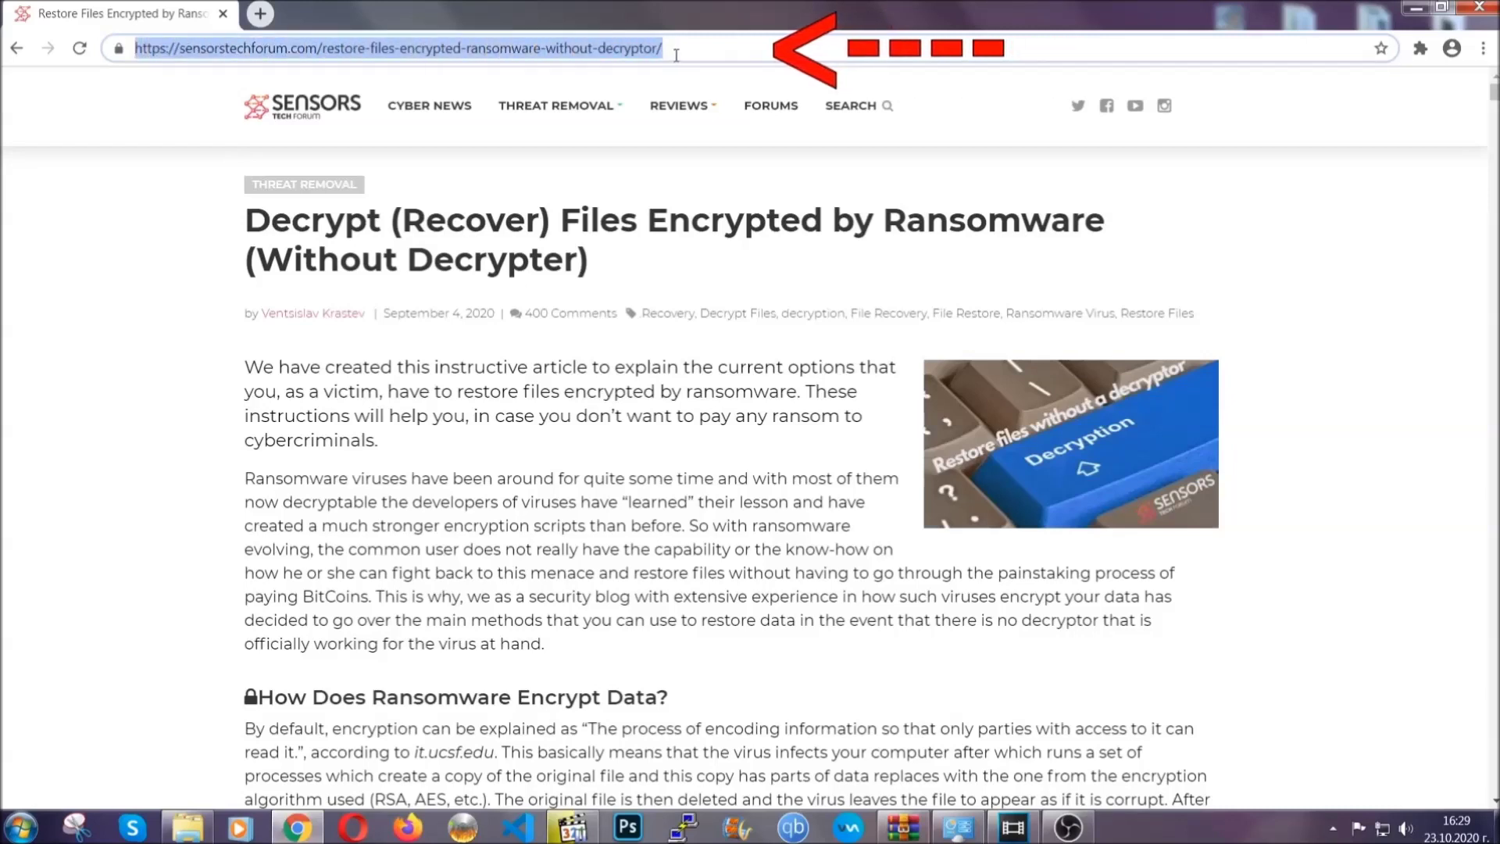
{"action": "mouse_move", "coordinate": [678, 154]}
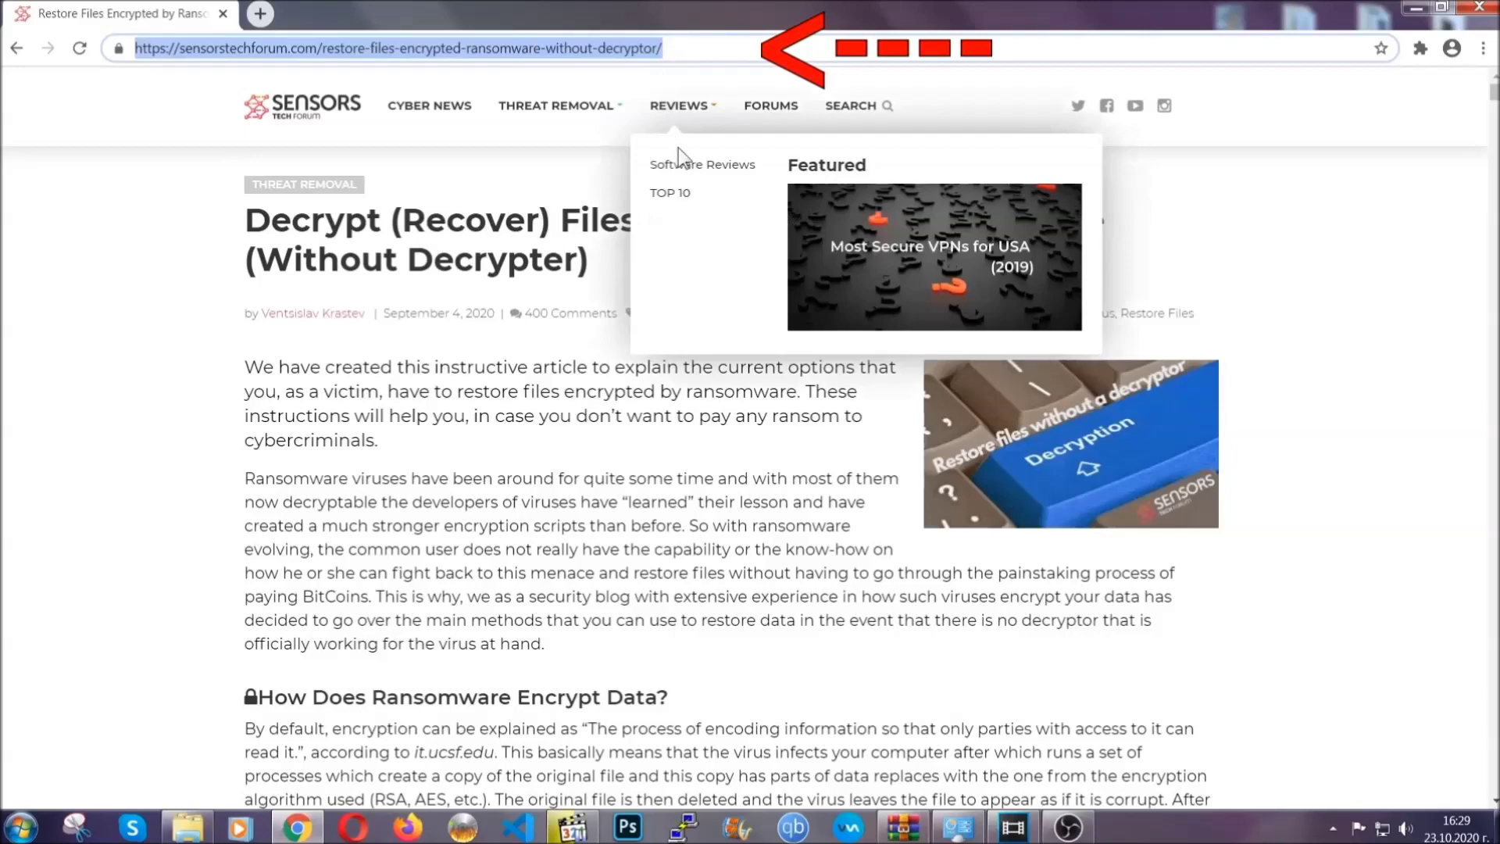
{"action": "scroll", "coordinate": [772, 426], "scroll_direction": "down", "scroll_amount": 5}
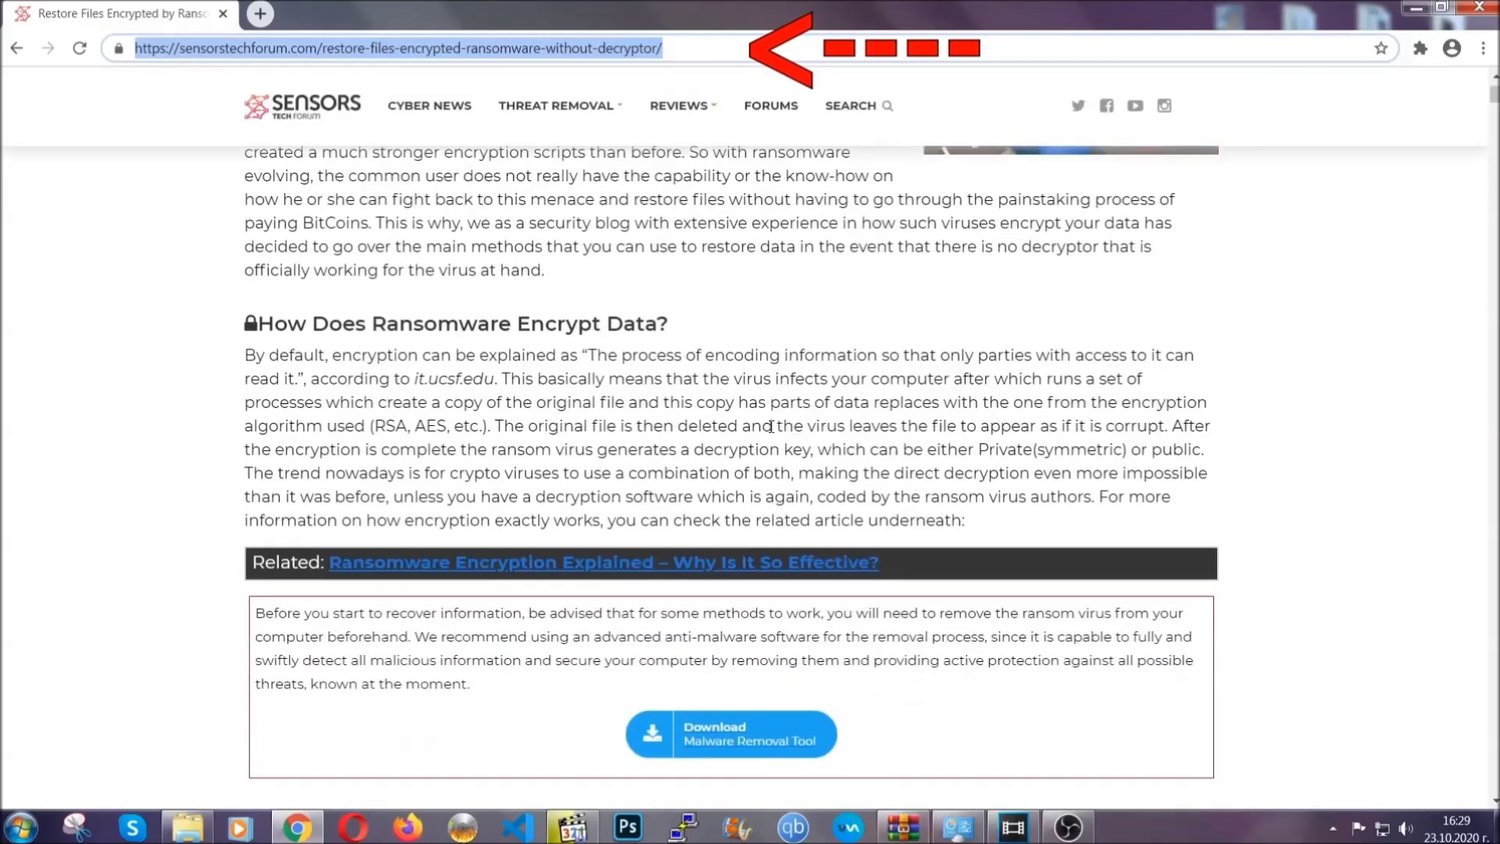
{"action": "scroll", "coordinate": [771, 426], "scroll_direction": "down", "scroll_amount": 6}
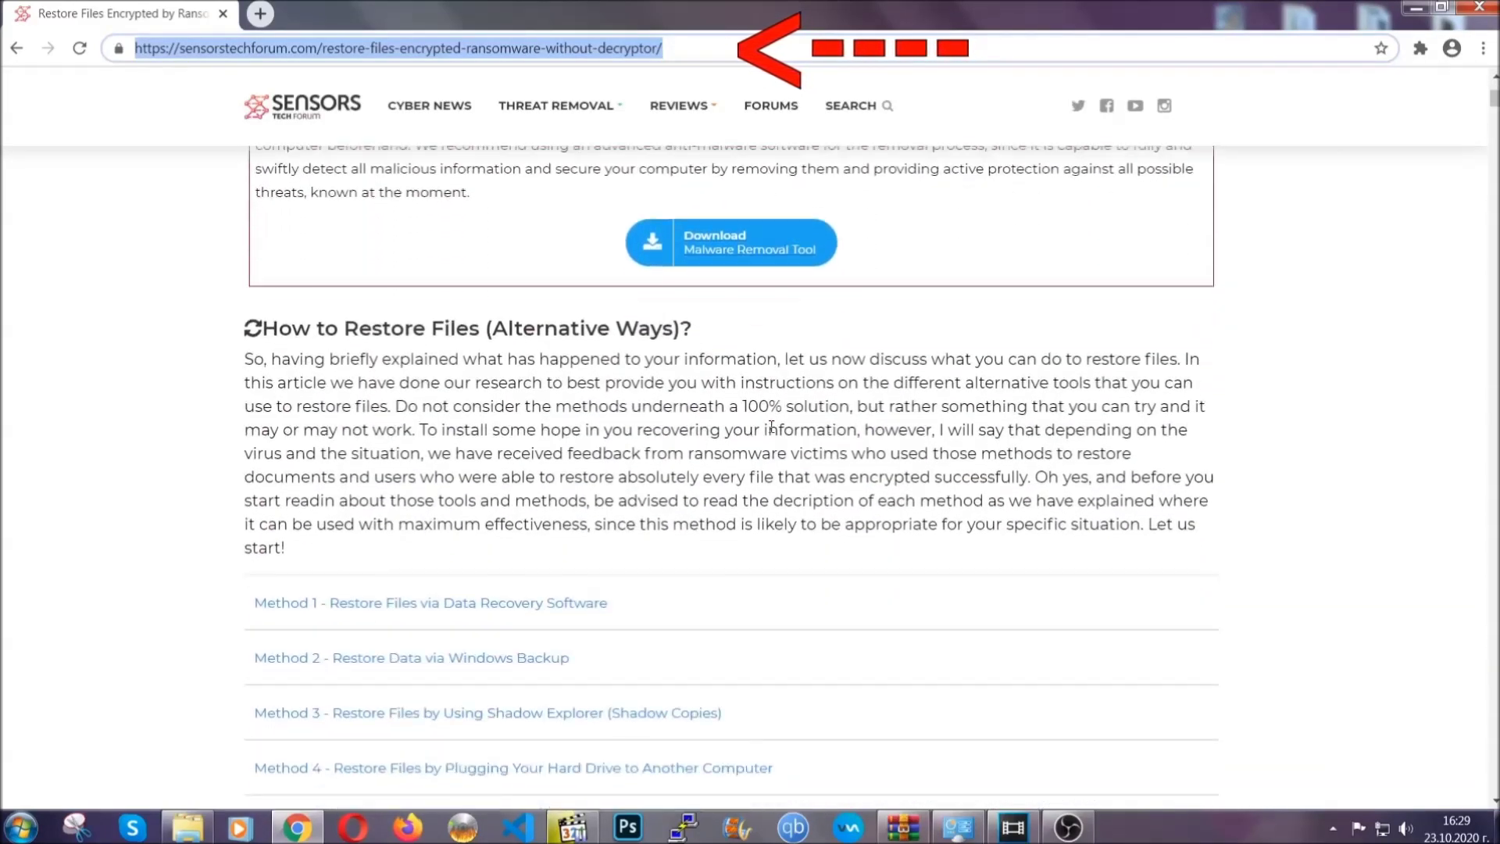
{"action": "scroll", "coordinate": [771, 426], "scroll_direction": "down", "scroll_amount": 4}
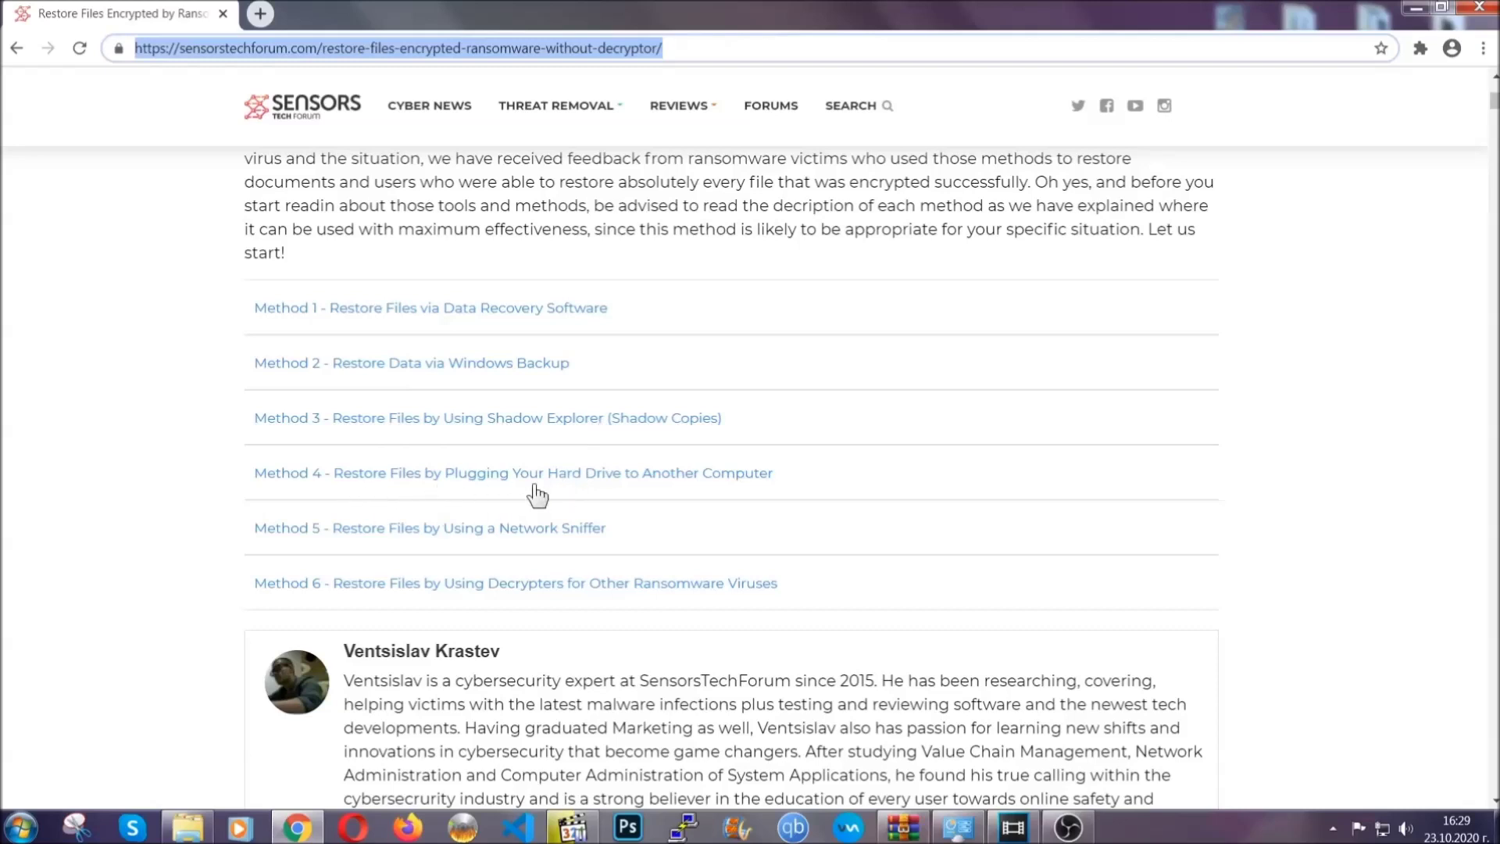
{"action": "left_click", "coordinate": [466, 362]}
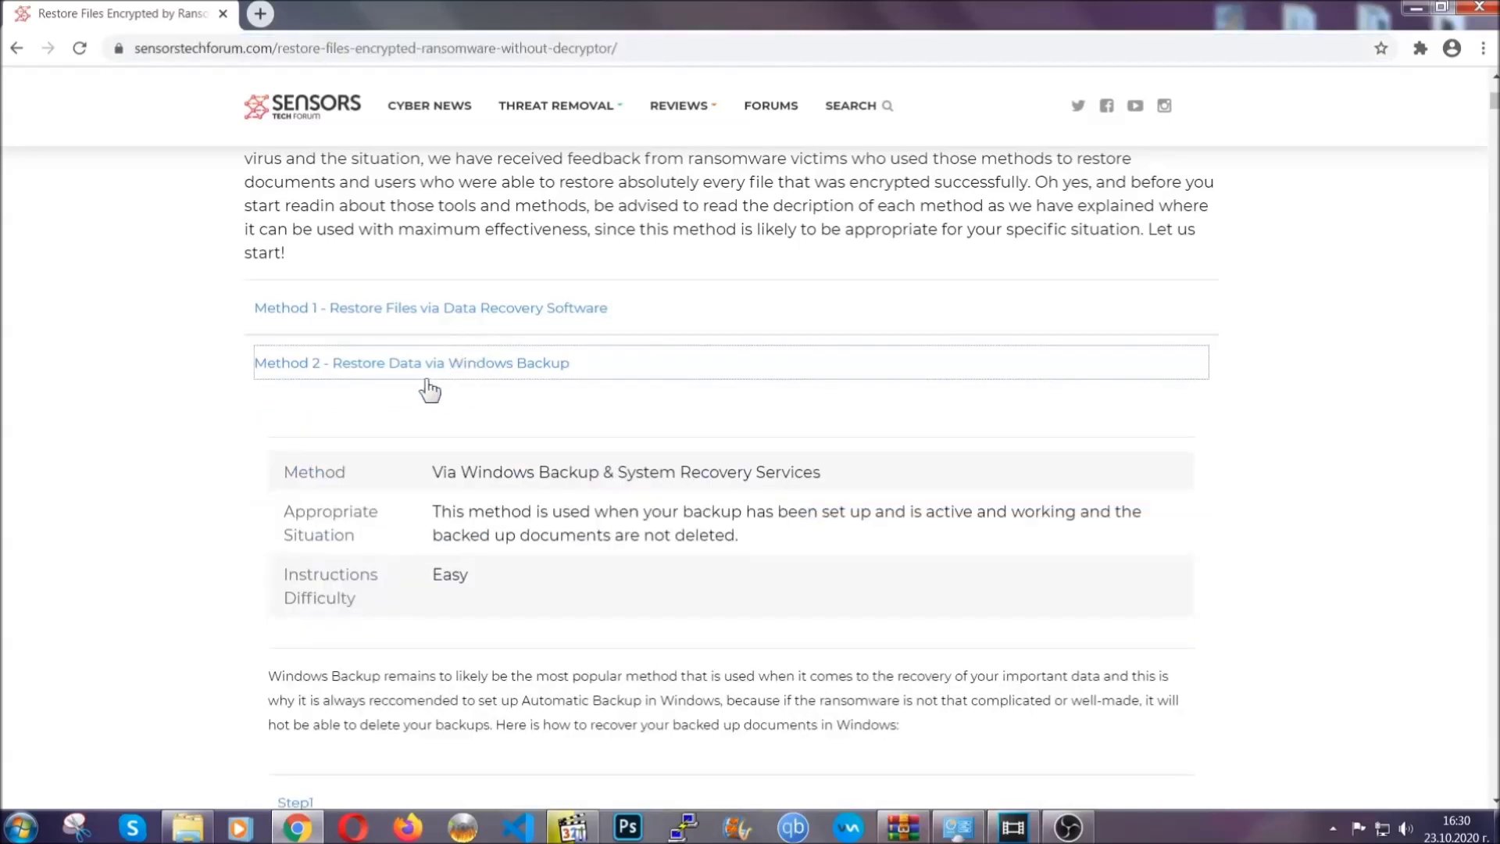
Step: Expand Step1, Step2 and Step3 of the Windows Backup method
{"action": "left_click_drag", "start_coordinate": [433, 467], "coordinate": [527, 583]}
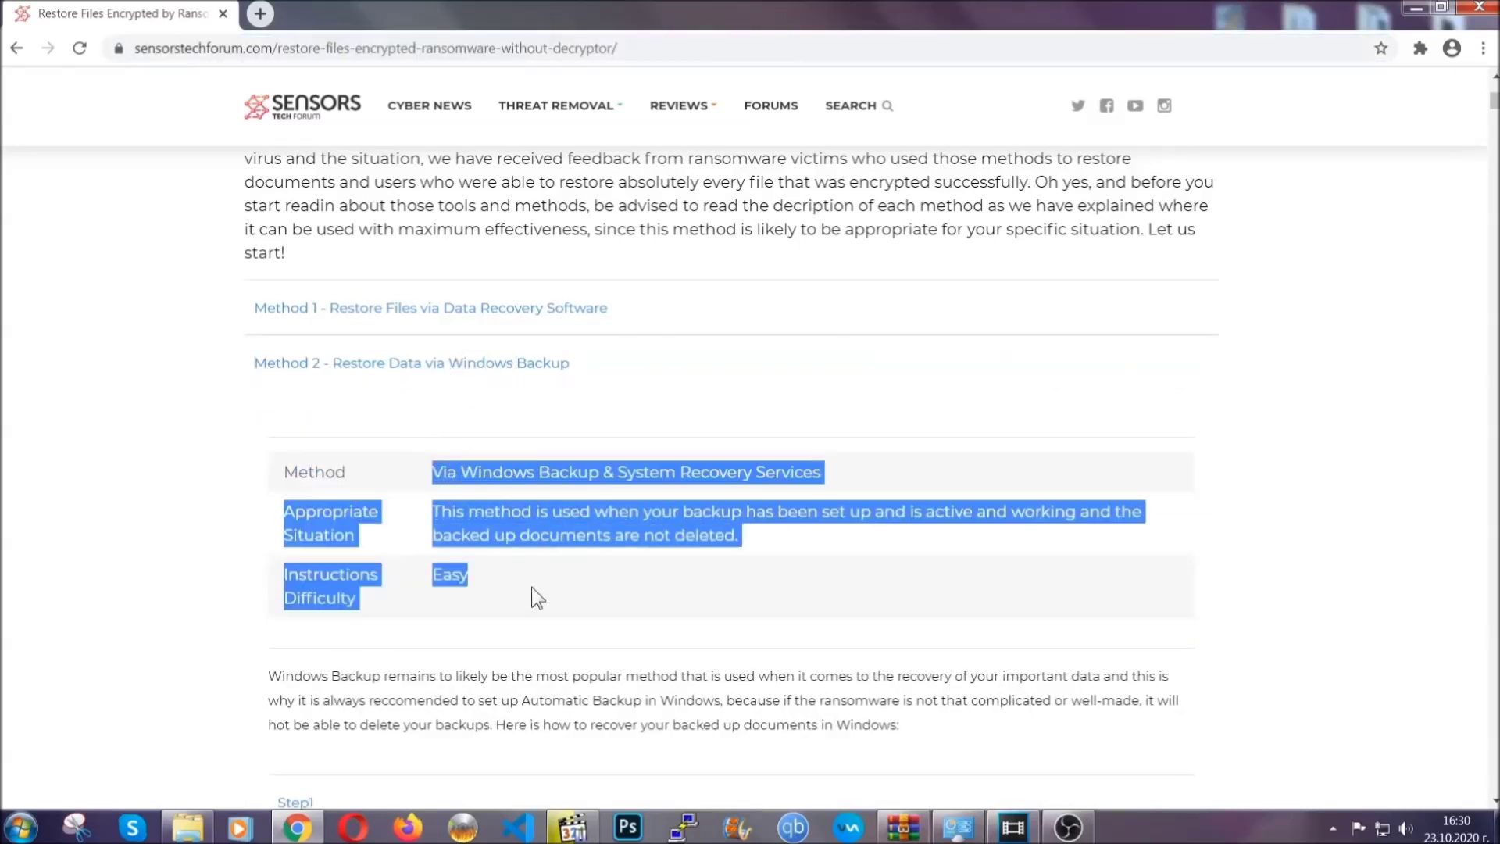
{"action": "left_click", "coordinate": [531, 588]}
{"action": "scroll", "coordinate": [536, 582], "scroll_direction": "down", "scroll_amount": 3}
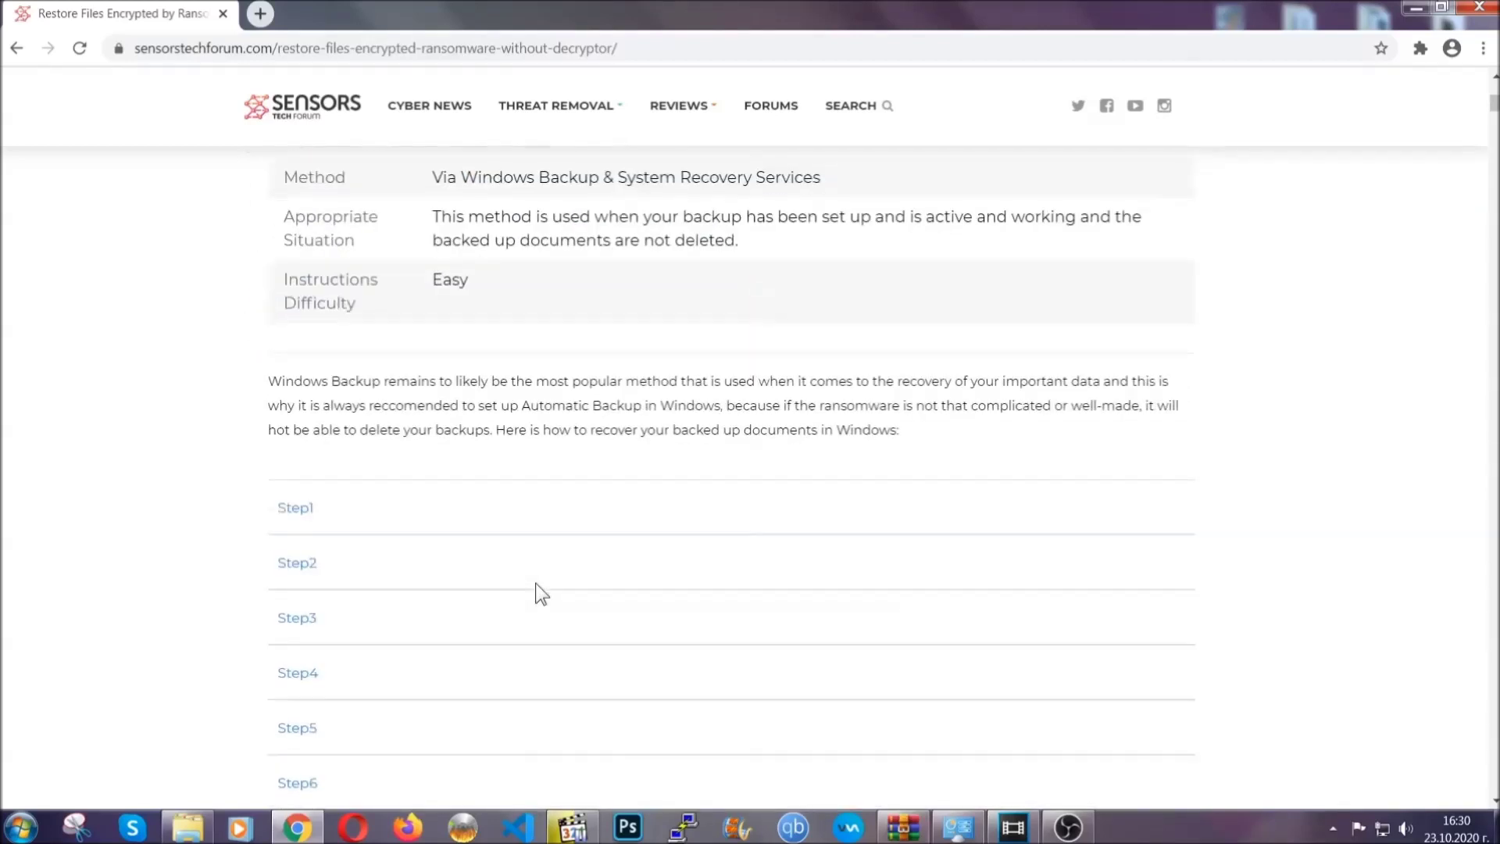
{"action": "scroll", "coordinate": [536, 583], "scroll_direction": "down", "scroll_amount": 1}
{"action": "left_click", "coordinate": [308, 411]}
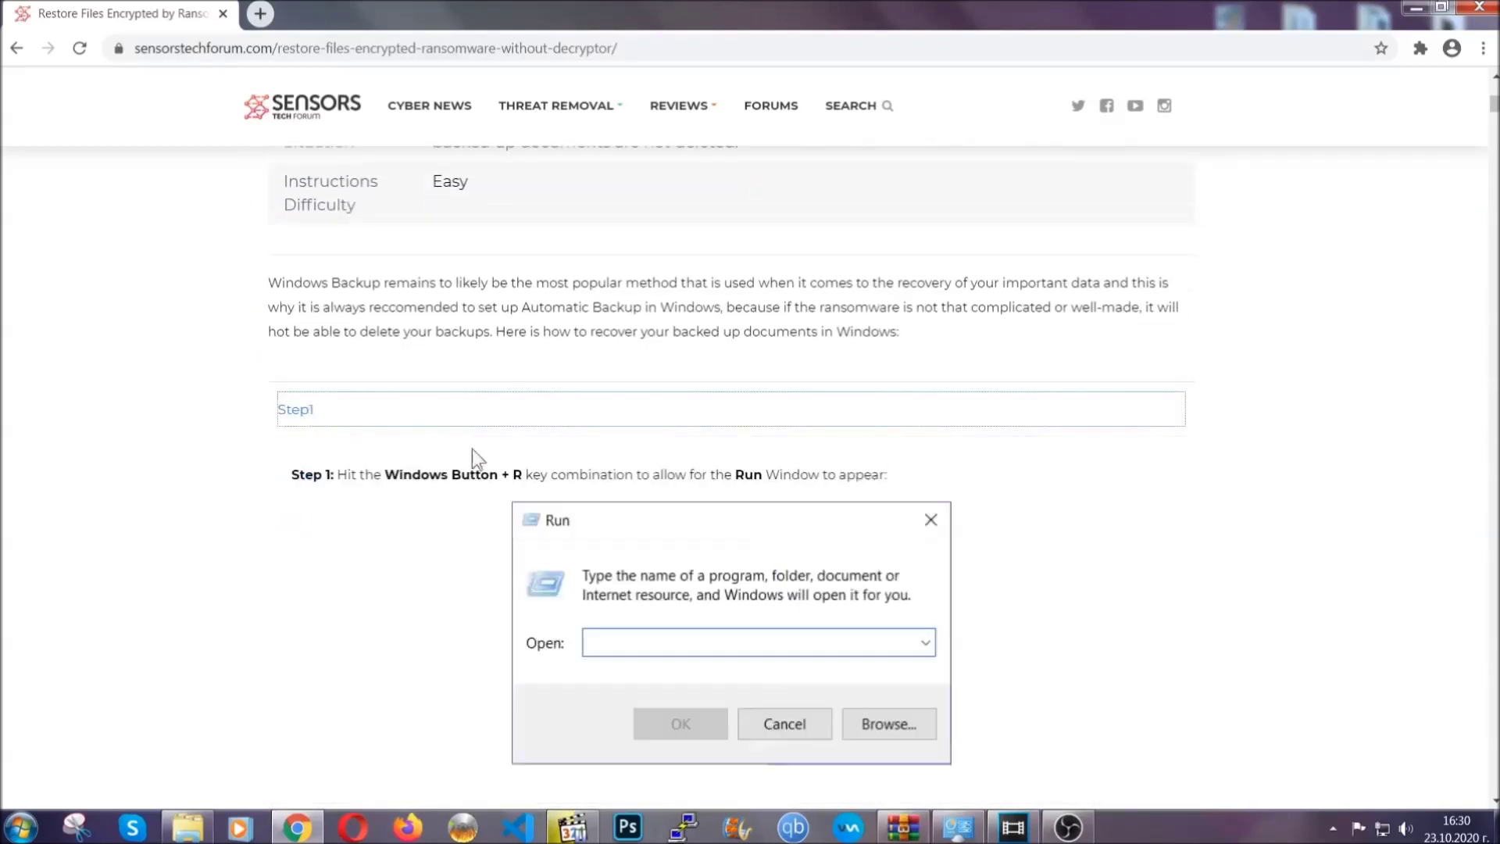
{"action": "scroll", "coordinate": [702, 485], "scroll_direction": "down", "scroll_amount": 4}
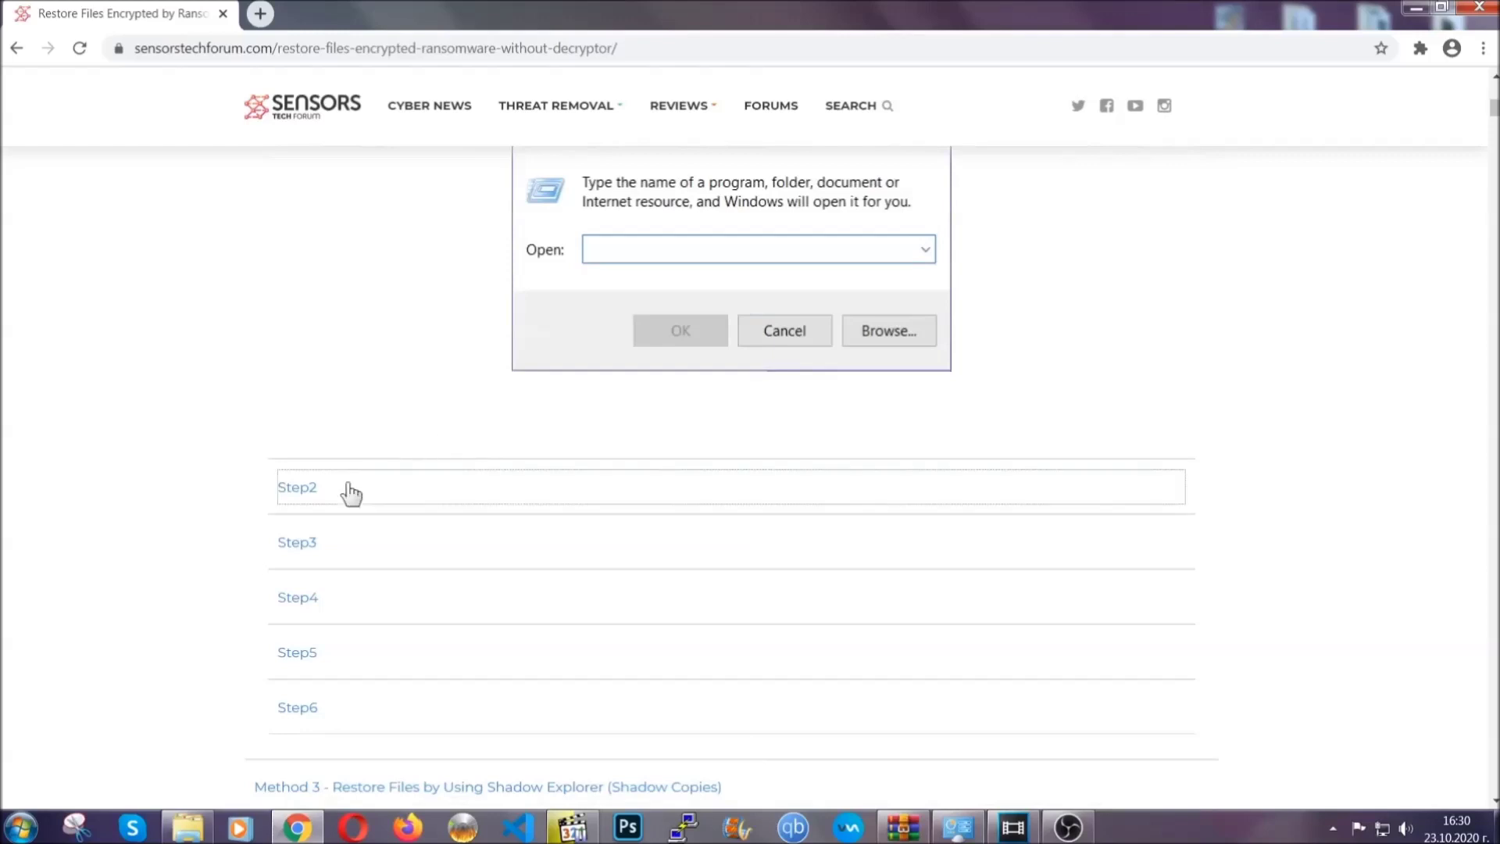
{"action": "left_click", "coordinate": [351, 492]}
{"action": "scroll", "coordinate": [626, 495], "scroll_direction": "down", "scroll_amount": 4}
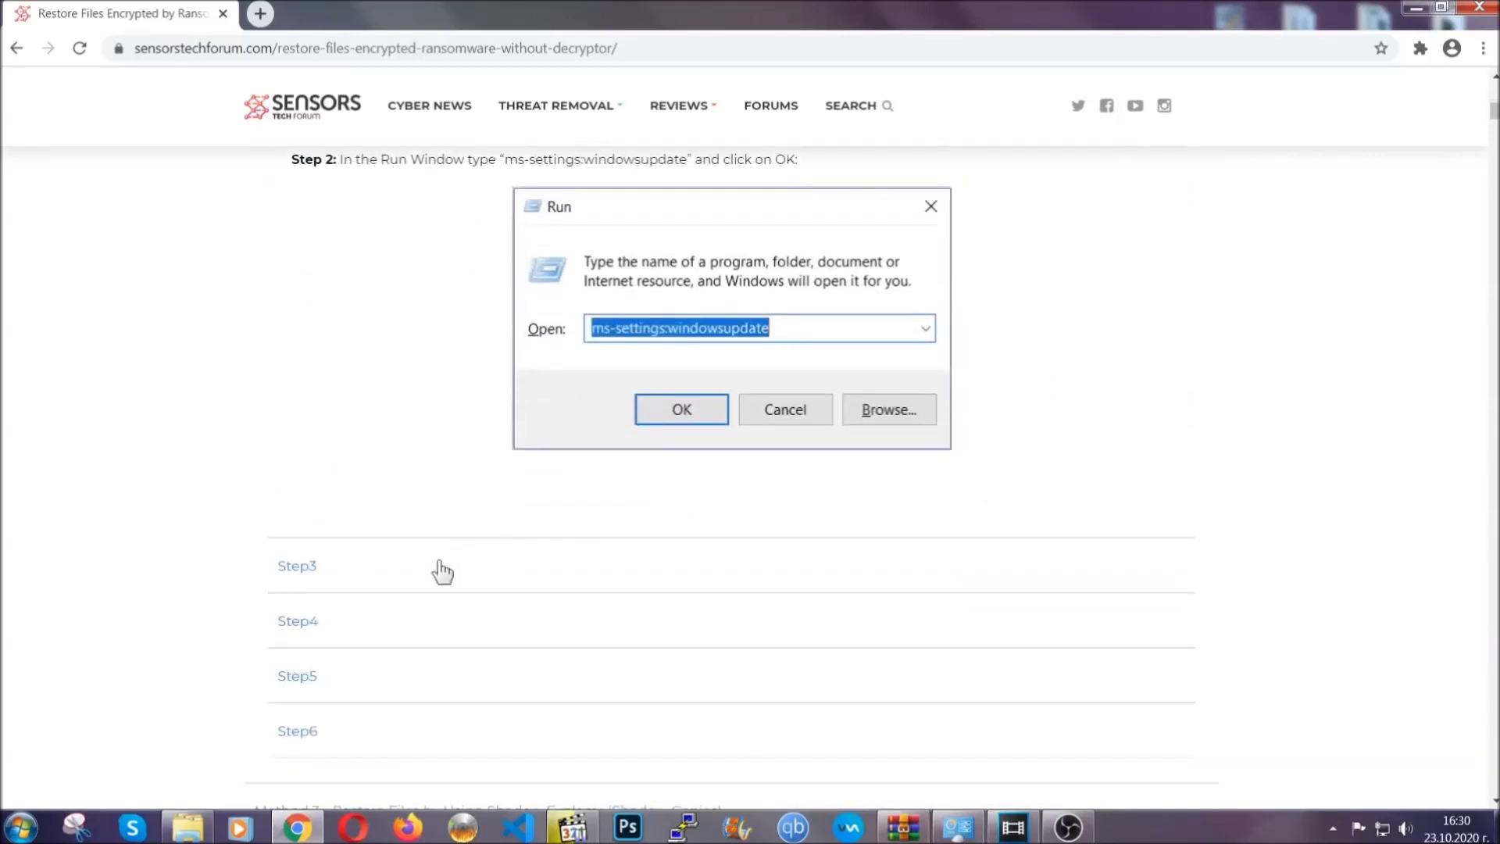
{"action": "left_click", "coordinate": [442, 573]}
Step: Review the expanded steps, then minimize Chrome to show the desktop with ENCRYPTED FILES and BACKUP
{"action": "scroll", "coordinate": [594, 539], "scroll_direction": "down", "scroll_amount": 3}
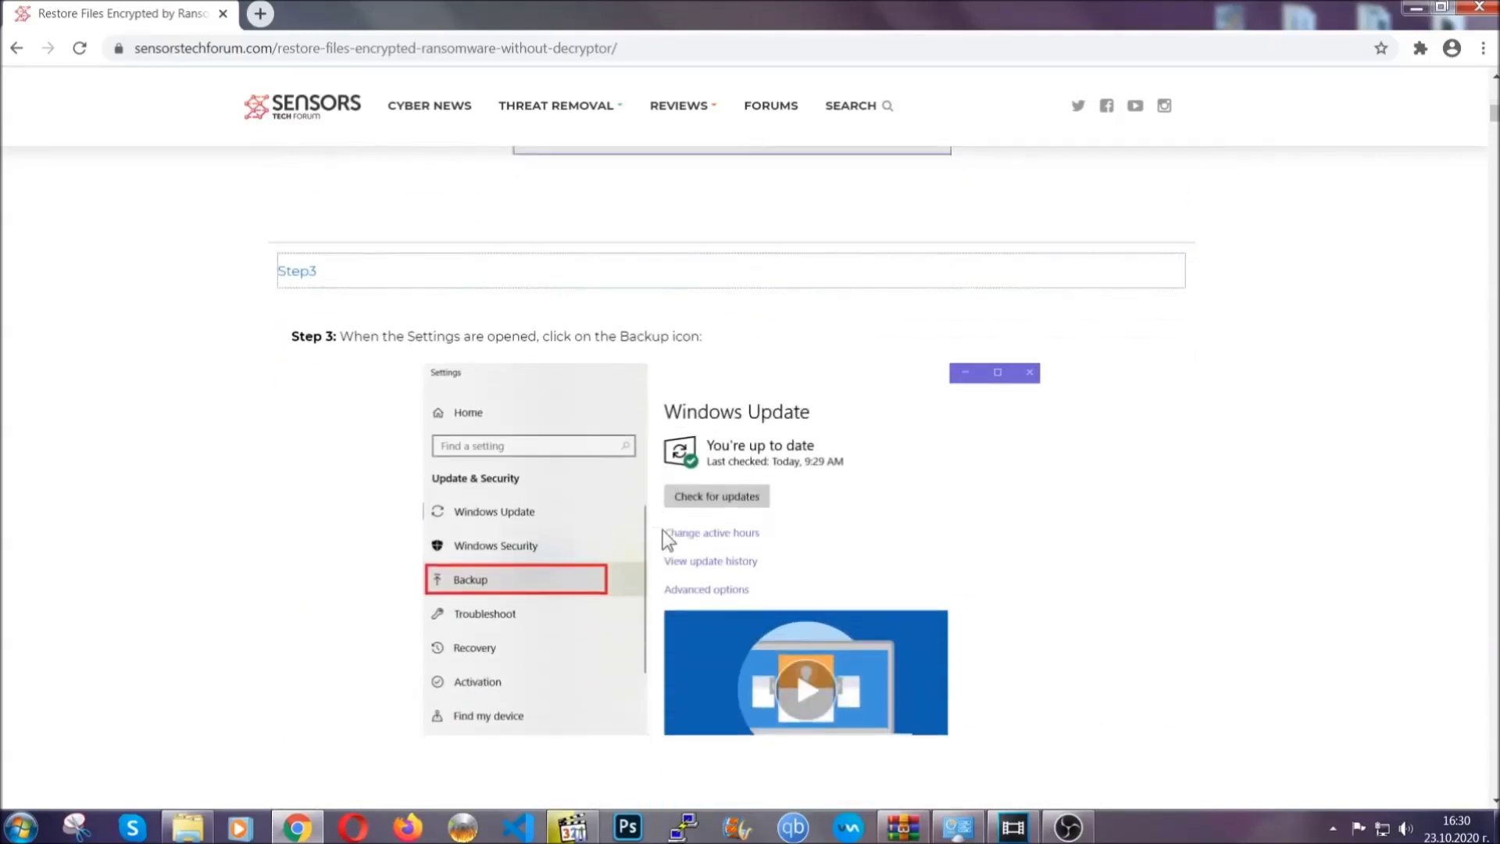
{"action": "scroll", "coordinate": [663, 531], "scroll_direction": "down", "scroll_amount": 2}
{"action": "scroll", "coordinate": [660, 535], "scroll_direction": "down", "scroll_amount": 2}
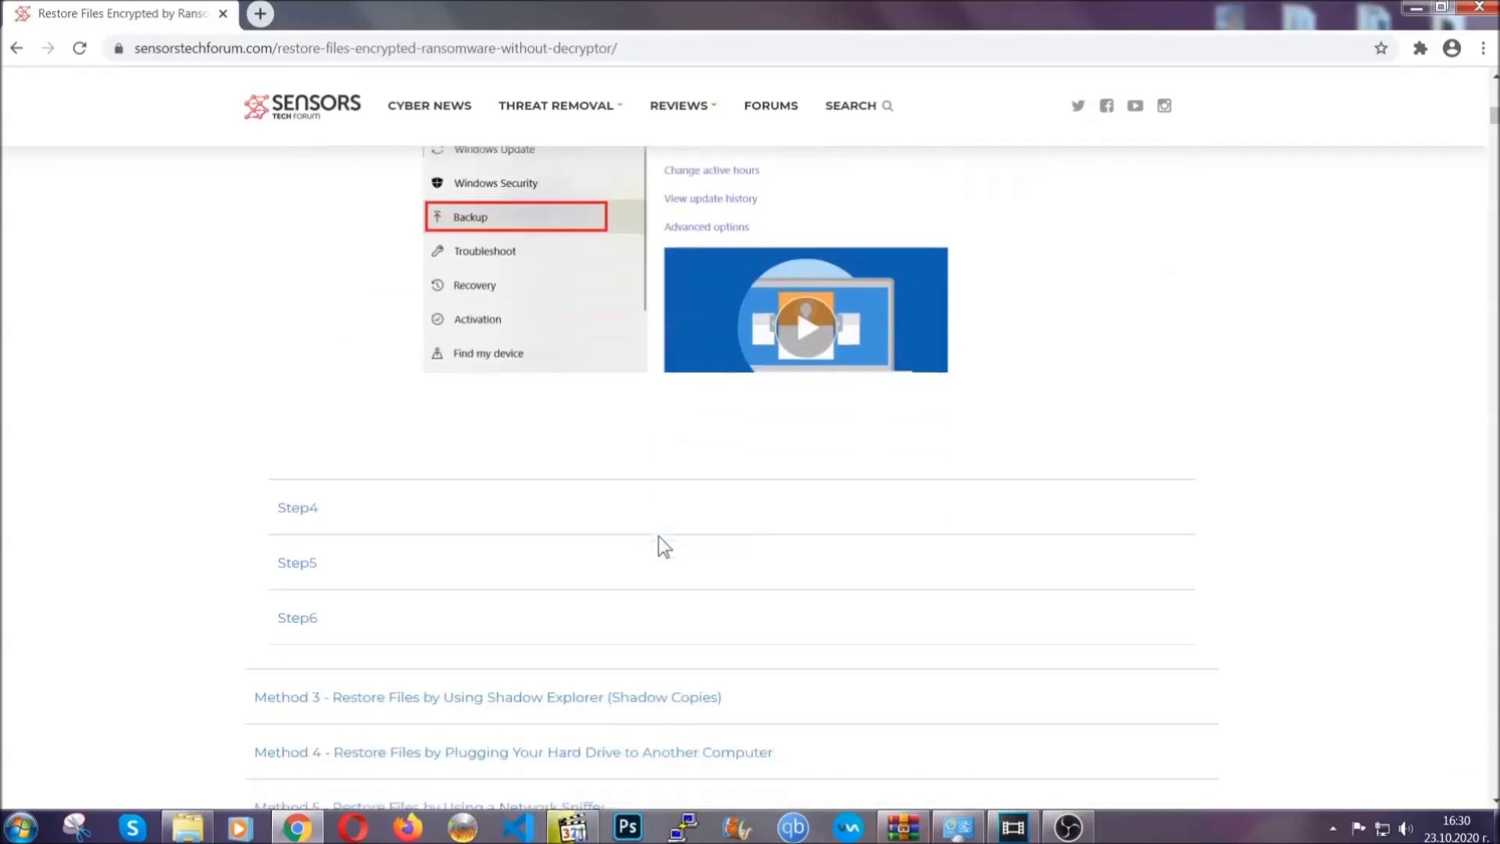
{"action": "scroll", "coordinate": [658, 538], "scroll_direction": "down", "scroll_amount": 7}
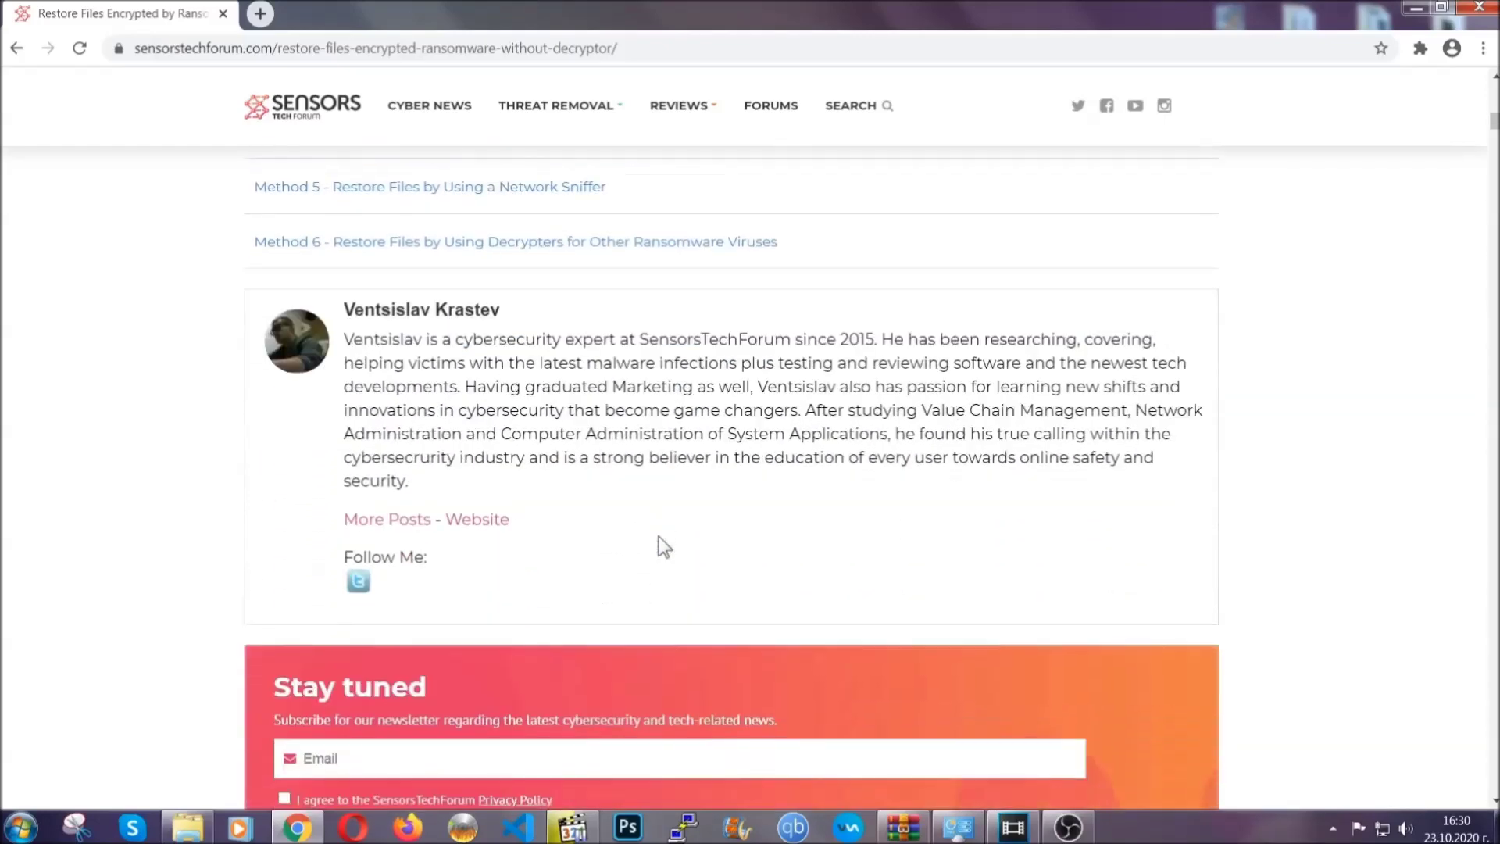
{"action": "scroll", "coordinate": [659, 536], "scroll_direction": "up", "scroll_amount": 15}
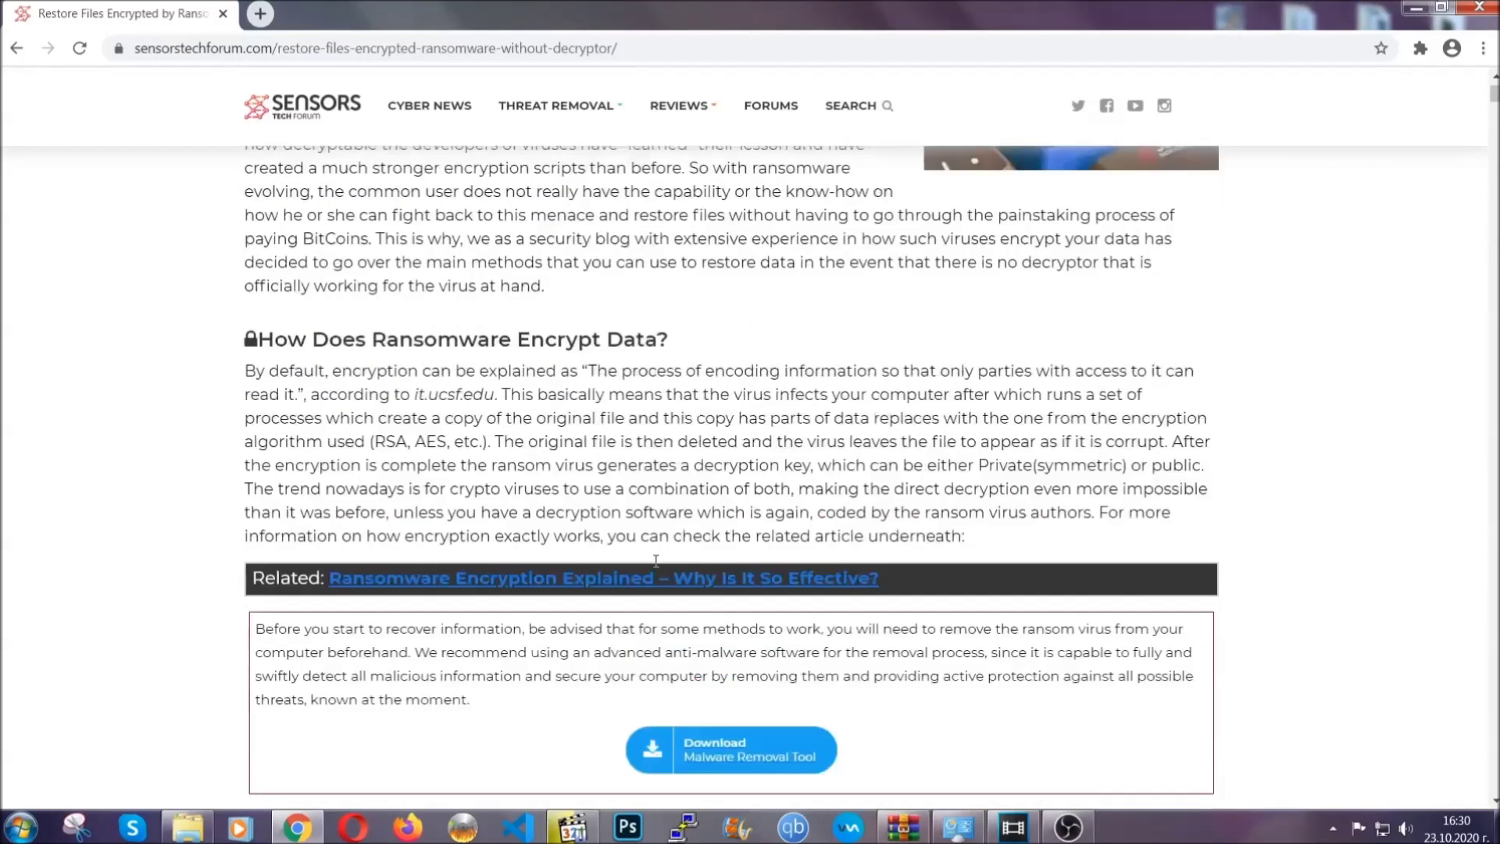
{"action": "scroll", "coordinate": [656, 560], "scroll_direction": "up", "scroll_amount": 5}
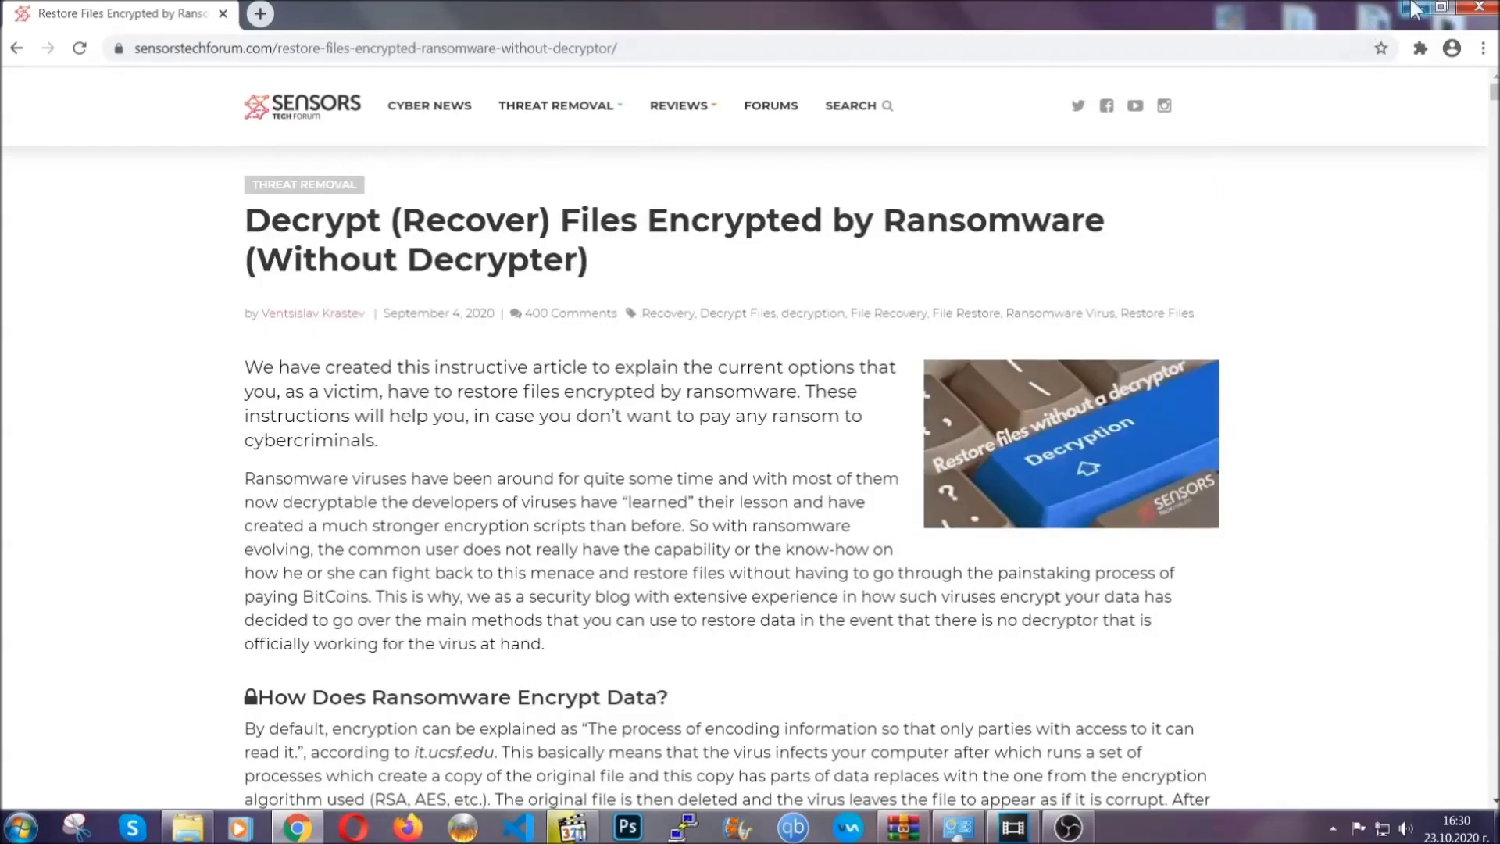
{"action": "left_click", "coordinate": [1413, 8]}
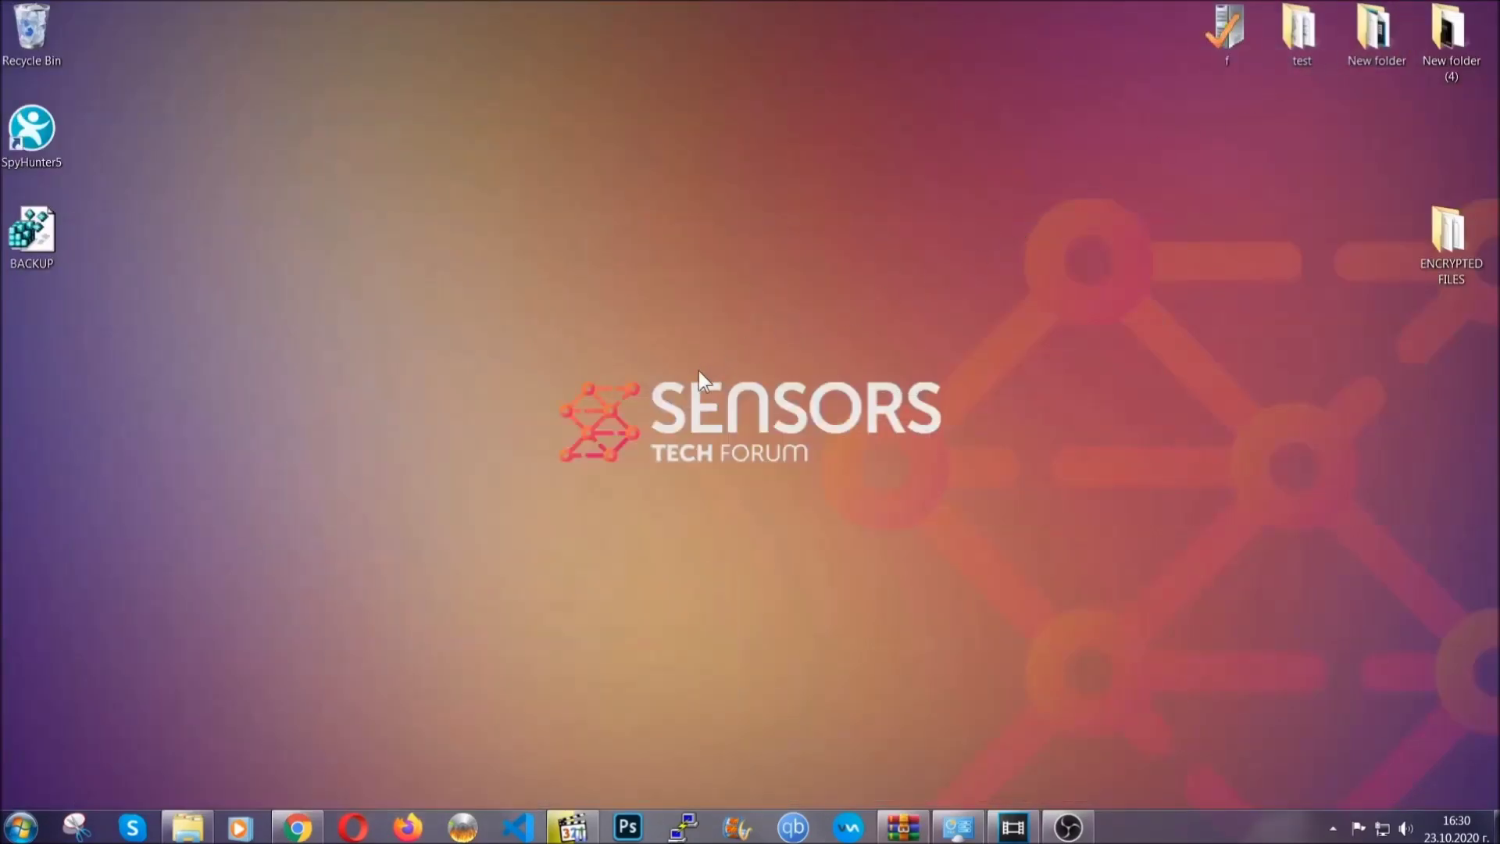